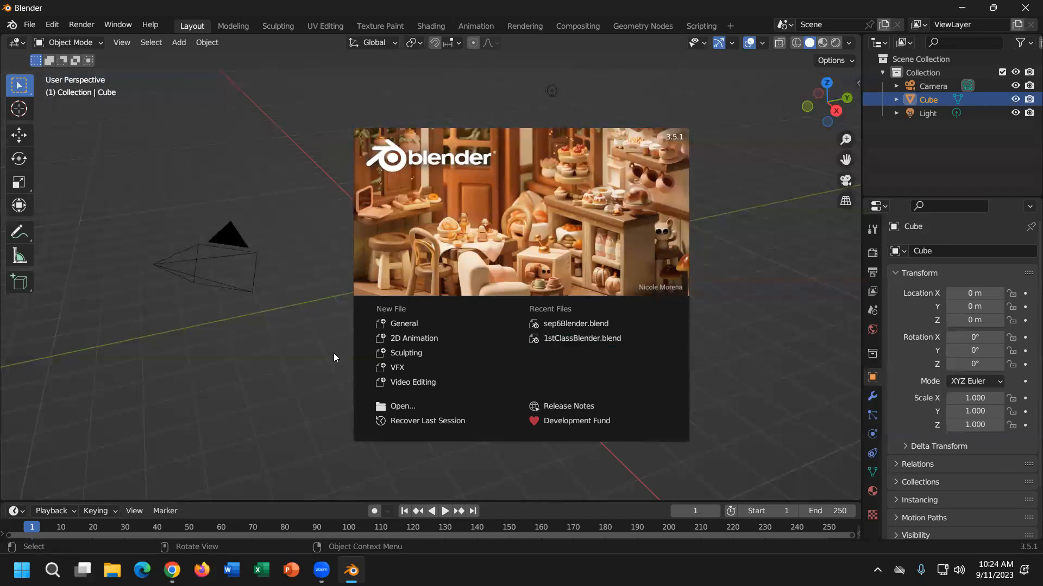
# Open the recent file sep6Blender.blend and delete the upright plane beside the rocks.
pyautogui.click(564, 322)
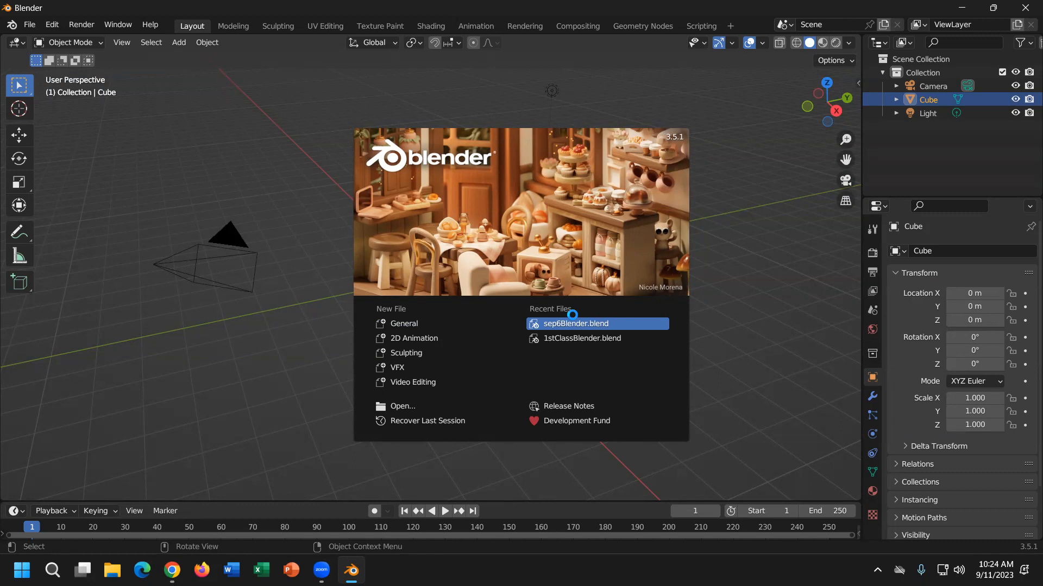
pyautogui.click(572, 323)
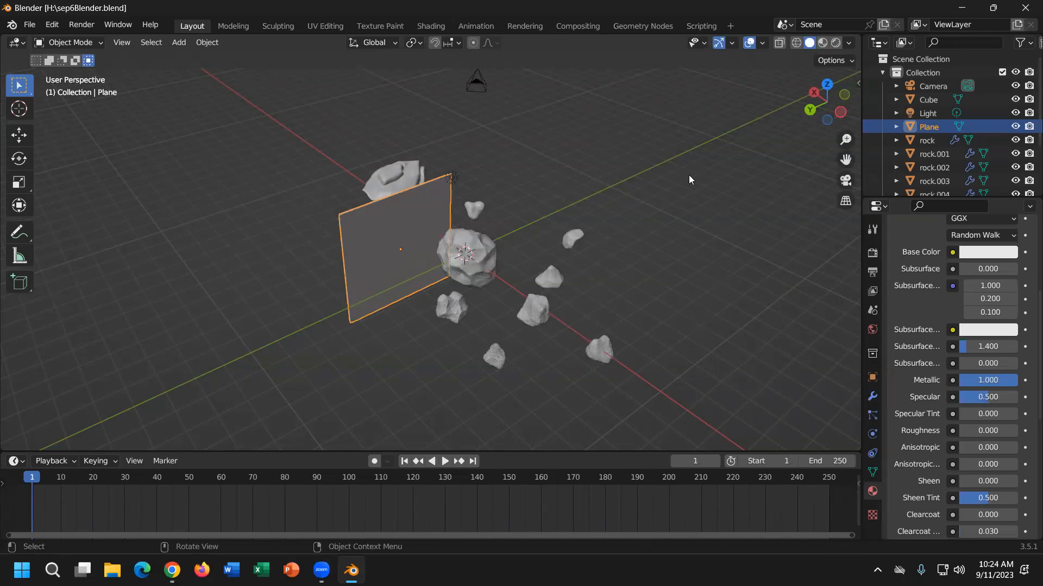
pyautogui.press('Delete')
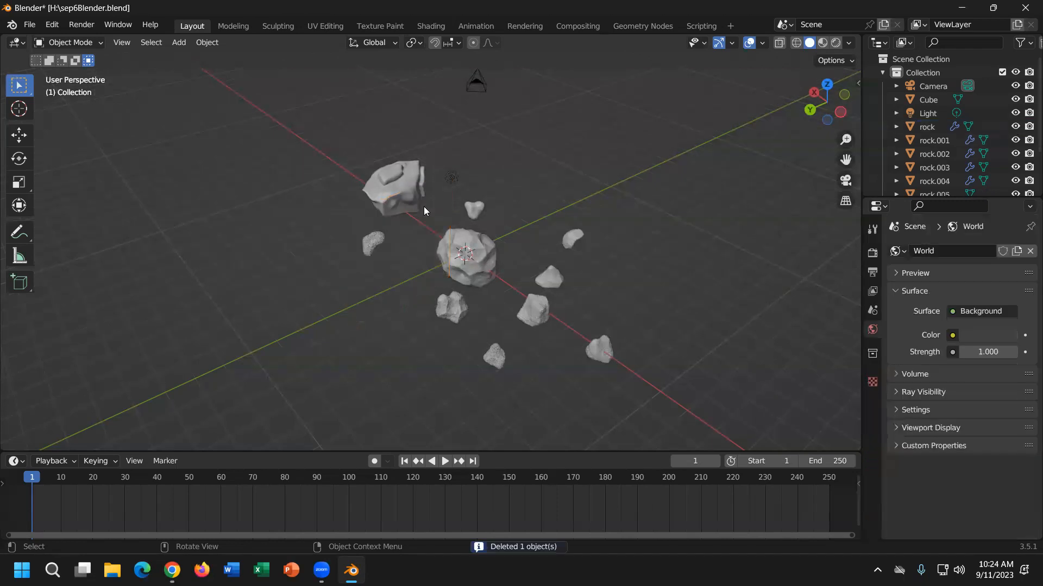
# Set the viewport to Material Preview shading and inspect the rocks' textures.
pyautogui.moveTo(690, 318); pyautogui.dragTo(811, 55, button='middle')
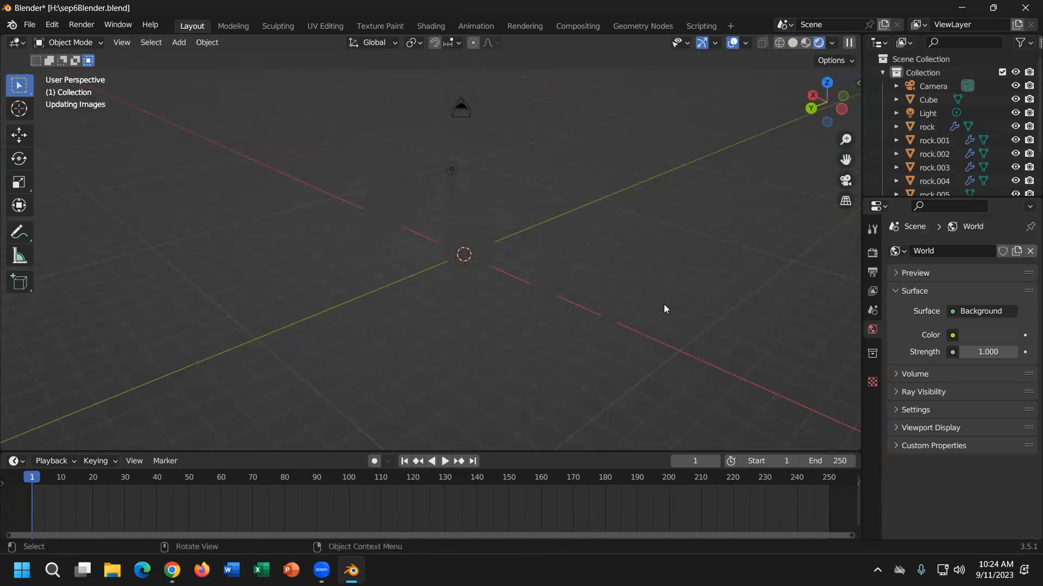
pyautogui.moveTo(664, 304); pyautogui.dragTo(558, 270, button='middle')
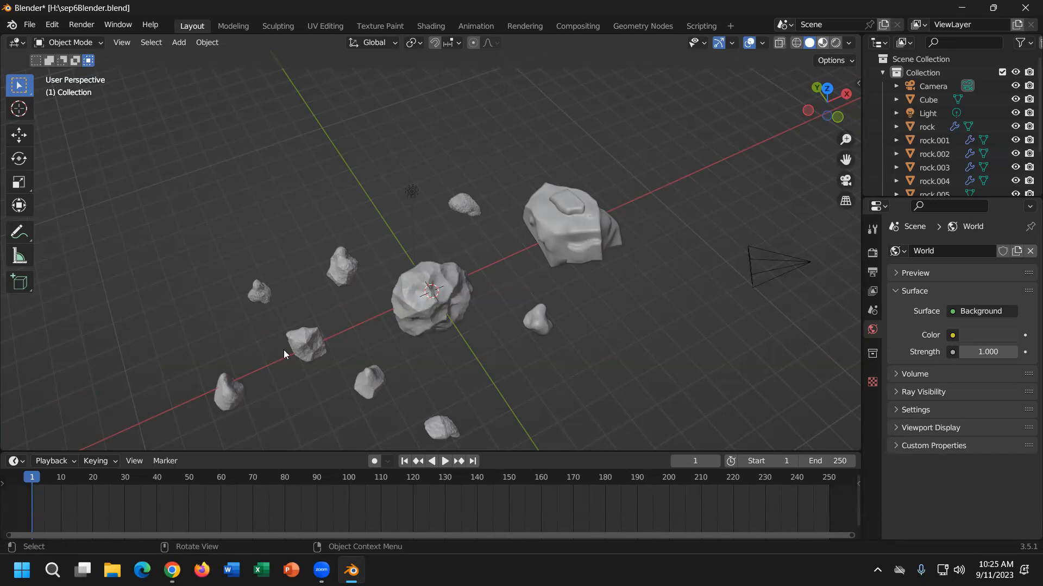
pyautogui.click(823, 44)
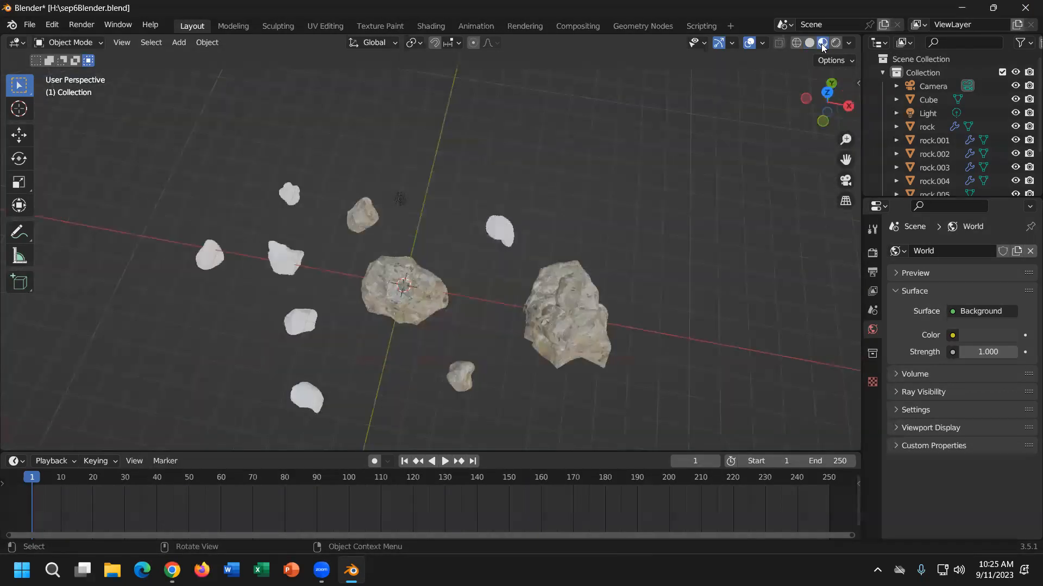
pyautogui.moveTo(620, 273); pyautogui.dragTo(585, 249, button='middle')
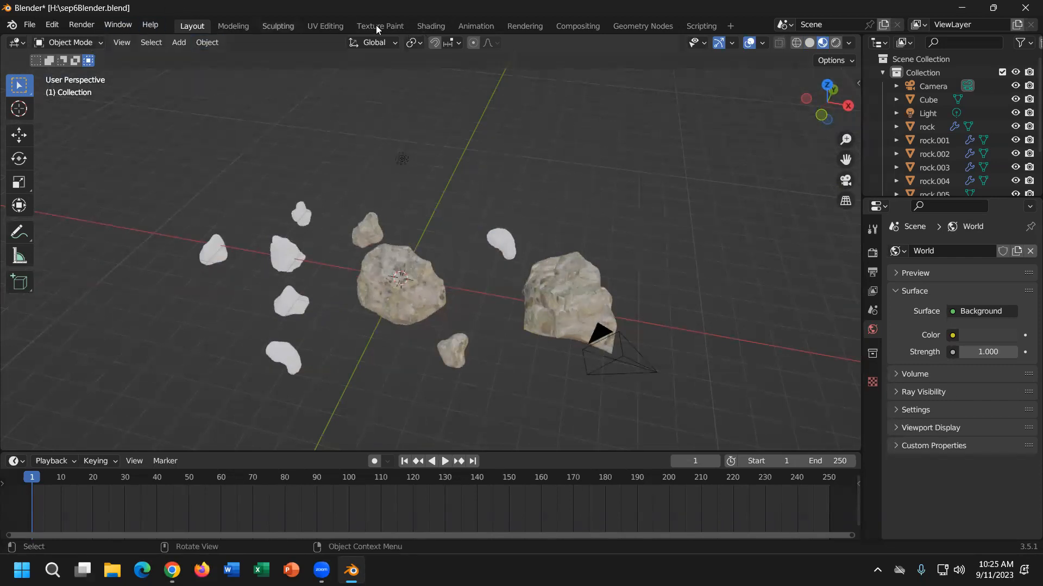
# Switch to Chrome and review the Roll Call attendance list for Monday, September 11.
pyautogui.hotkey('alt', 'Tab')
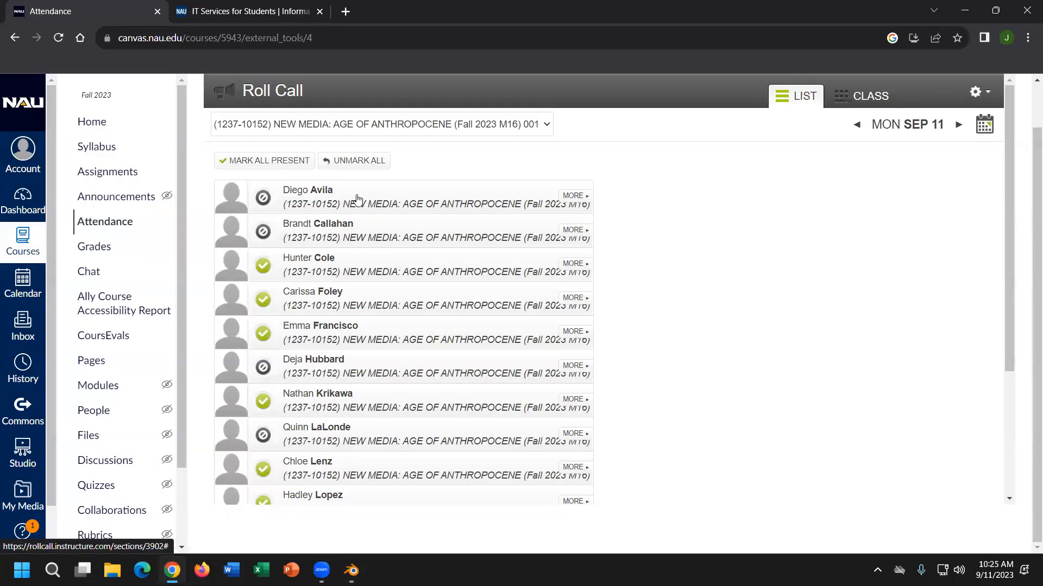
pyautogui.scroll(1, 378, 434)
pyautogui.scroll(-1, 377, 441)
pyautogui.scroll(1, 379, 441)
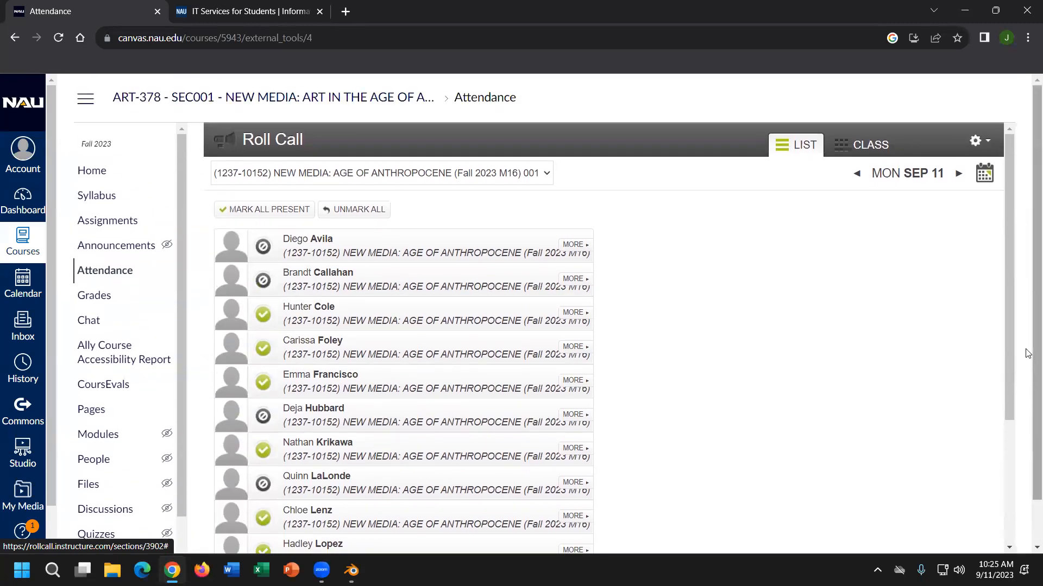
pyautogui.moveTo(1006, 341); pyautogui.dragTo(1007, 508)
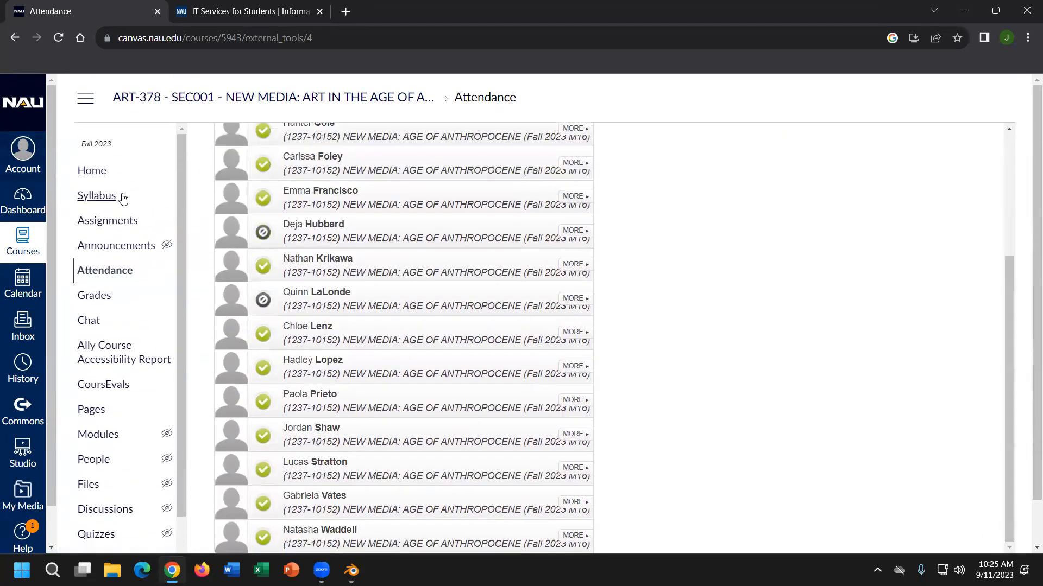
# Check the course's modules down to Module 3 and bring up the list of all course pages.
pyautogui.click(115, 438)
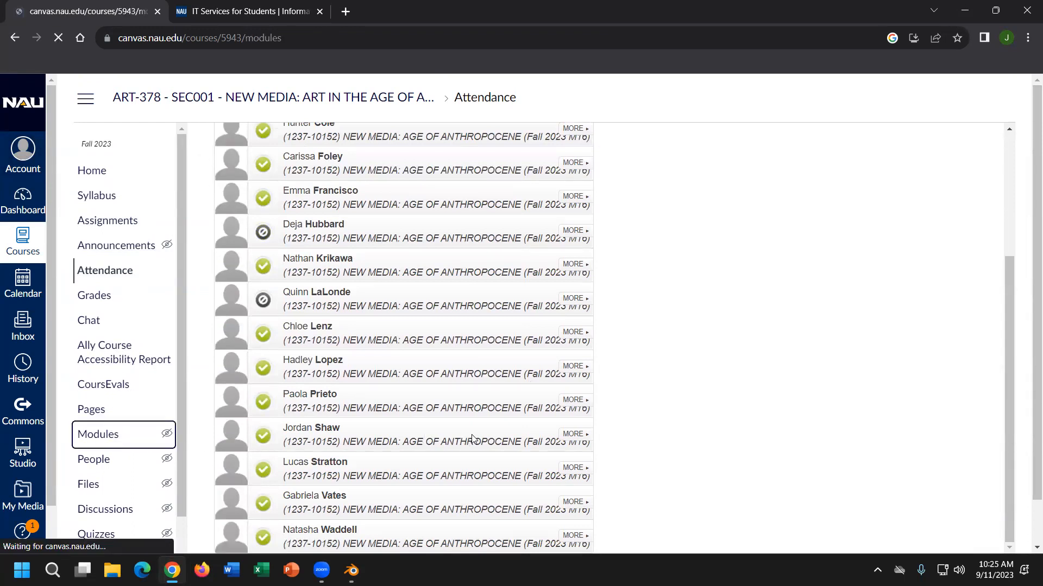
pyautogui.scroll(-8, 560, 430)
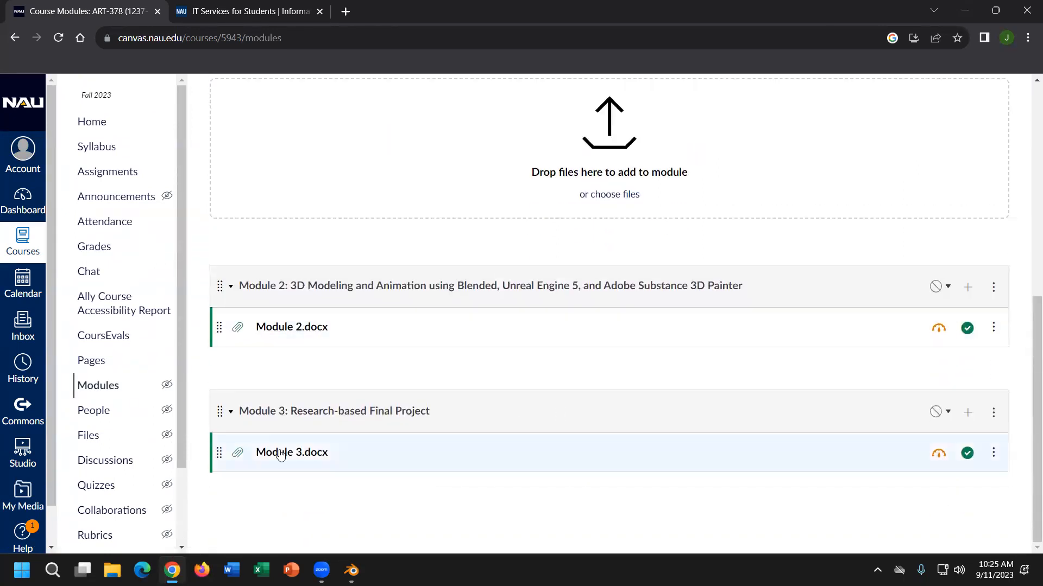
pyautogui.click(106, 372)
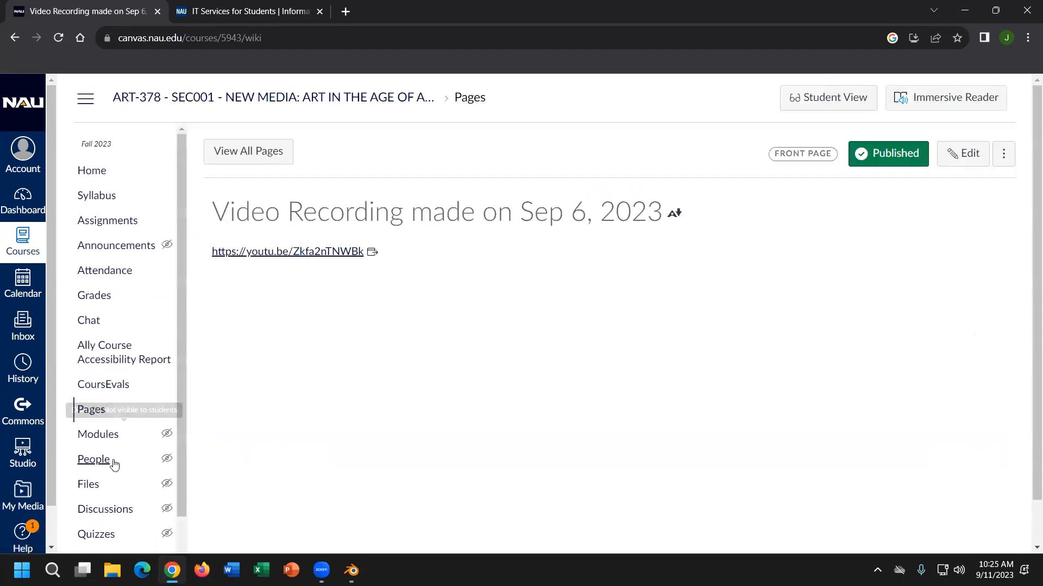
pyautogui.click(267, 154)
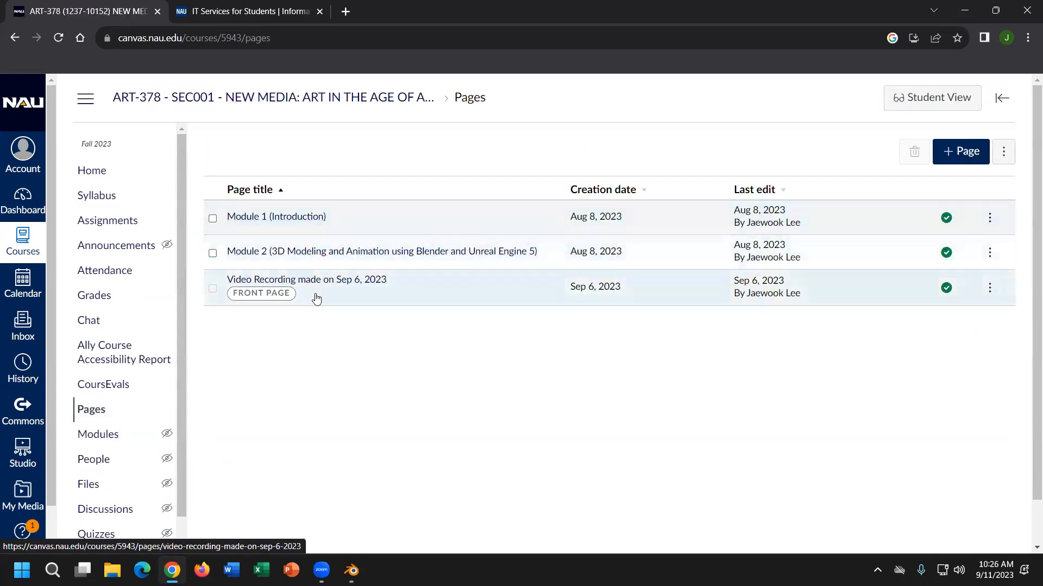
# View the Module 1 (Introduction) and Module 2 course pages, and return to the modules overview.
pyautogui.click(314, 218)
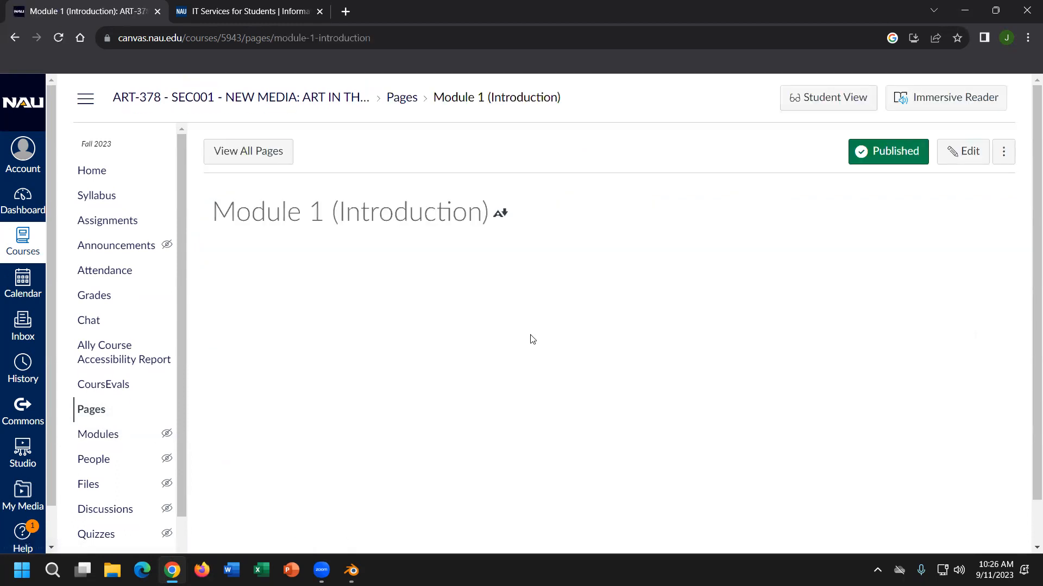
pyautogui.scroll(-1, 533, 340)
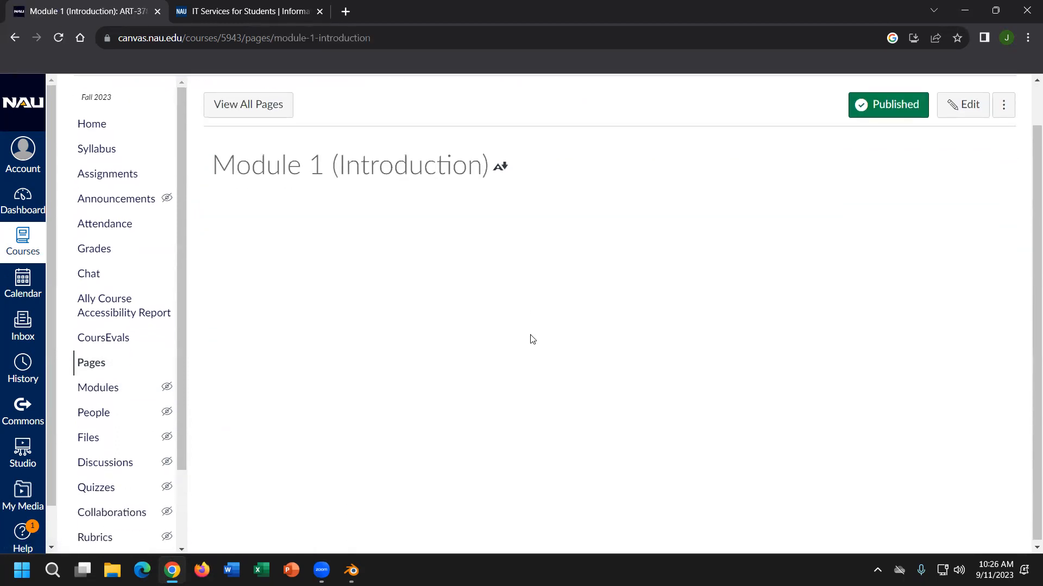
pyautogui.scroll(1, 533, 340)
pyautogui.scroll(-1, 533, 340)
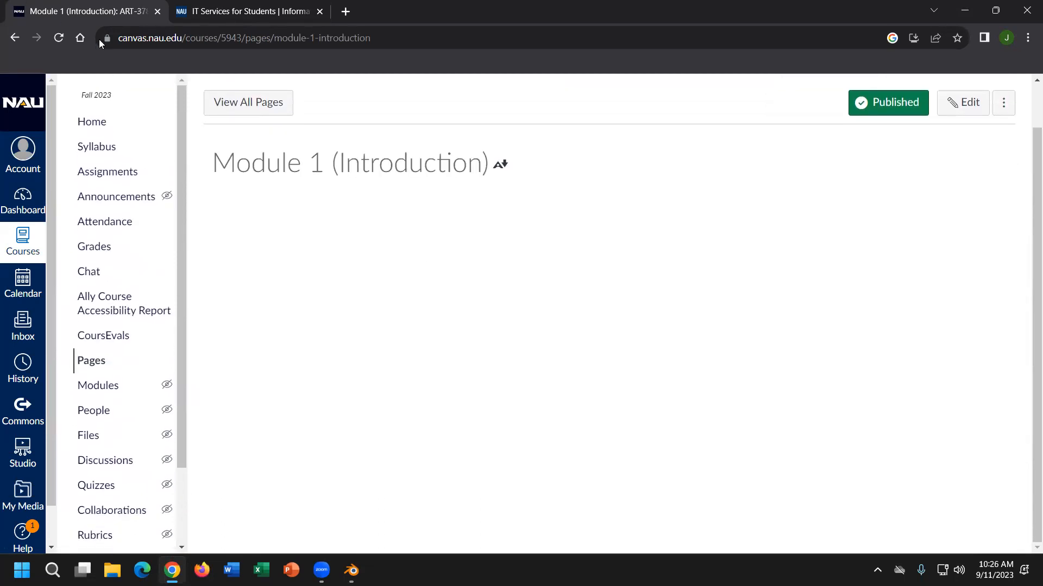
pyautogui.click(15, 39)
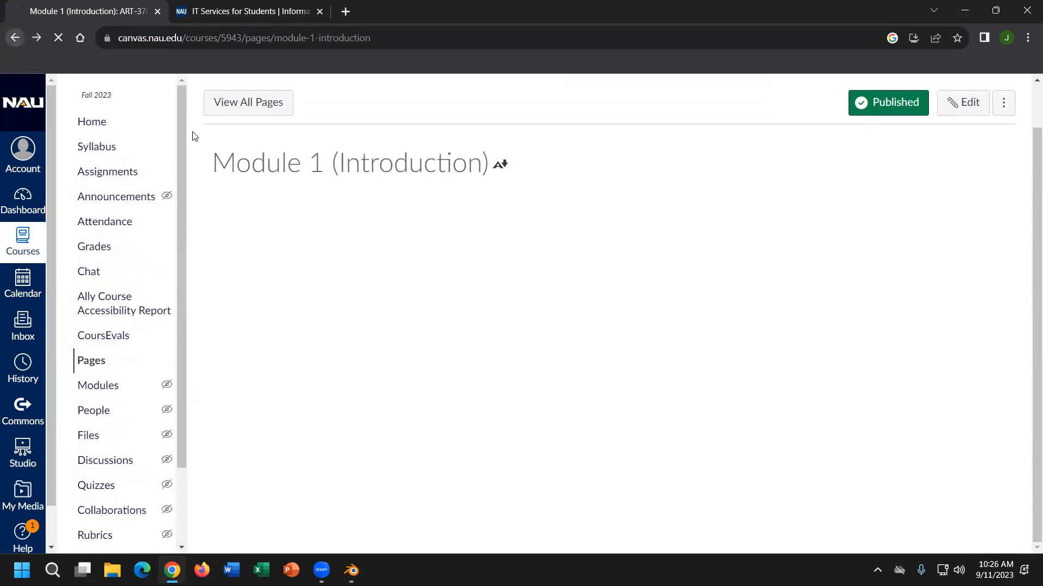
pyautogui.click(334, 261)
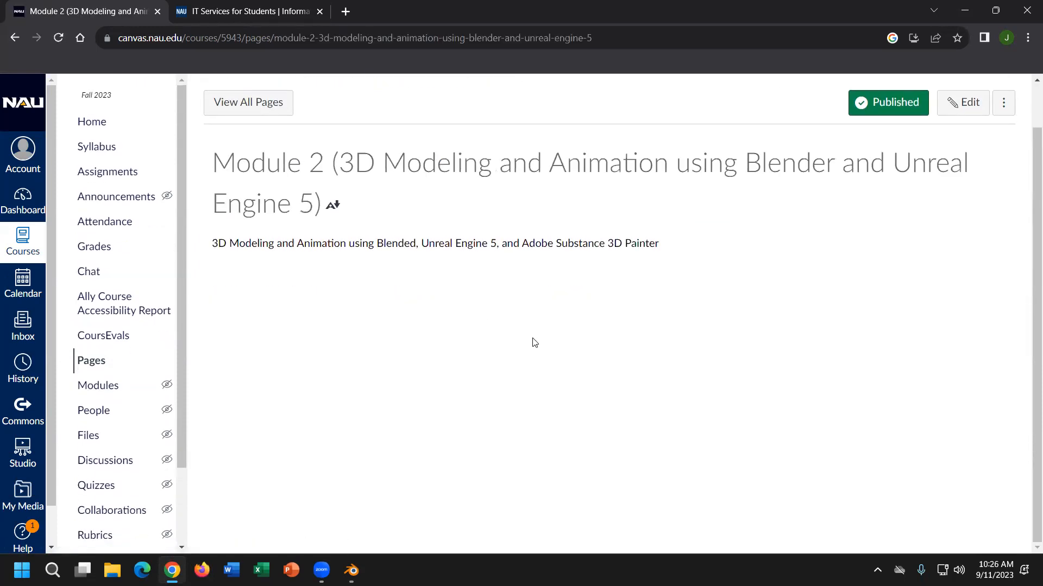
pyautogui.click(102, 386)
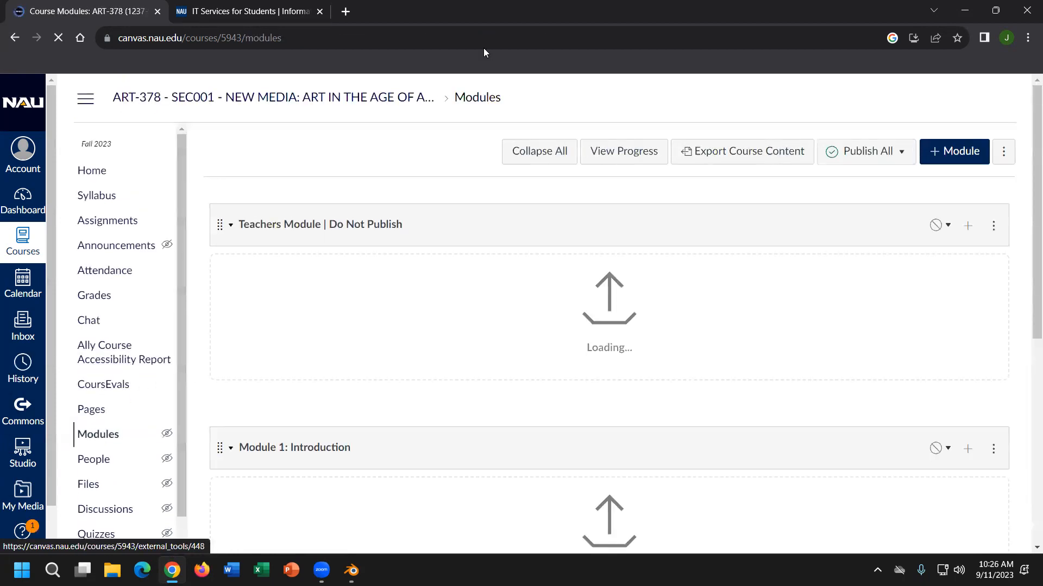
# Search Google for "robert smithson mirrors" in the IT Services browser tab and show the image results.
pyautogui.click(248, 15)
pyautogui.click(247, 30)
pyautogui.write('robert s')
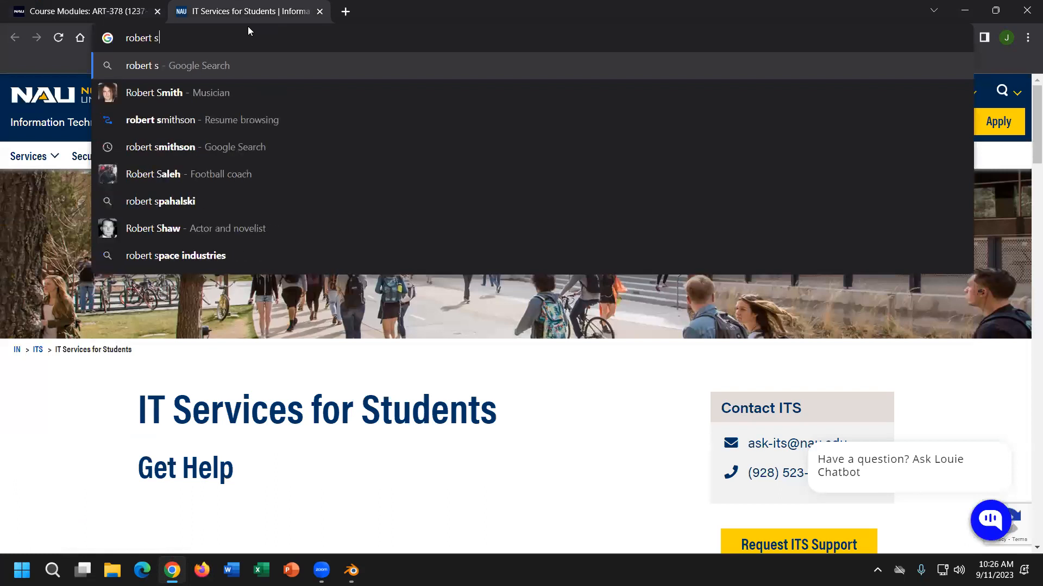
pyautogui.write('m')
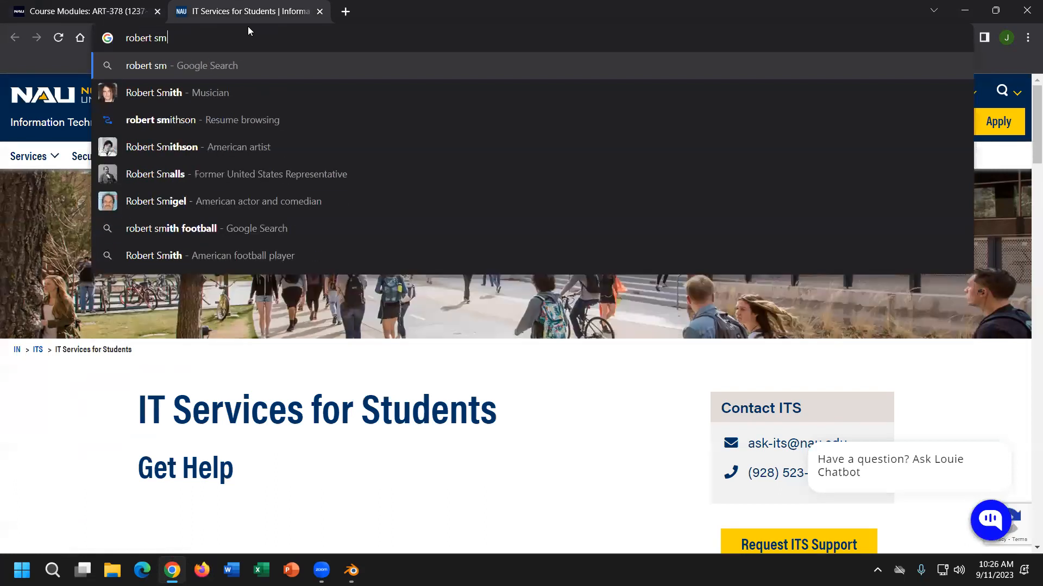
pyautogui.write('ithson mi')
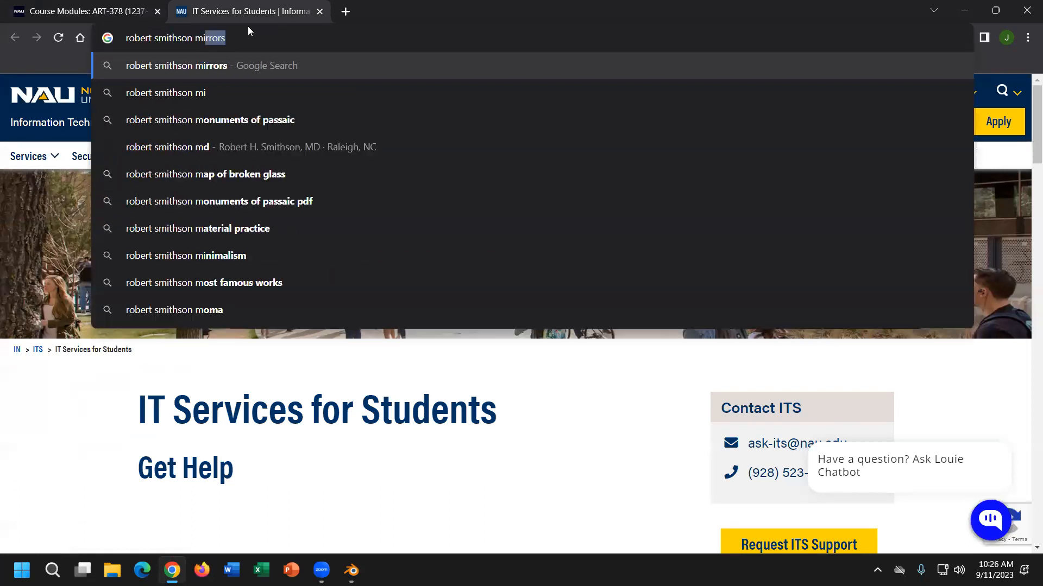
pyautogui.write('rrors')
pyautogui.press('Return')
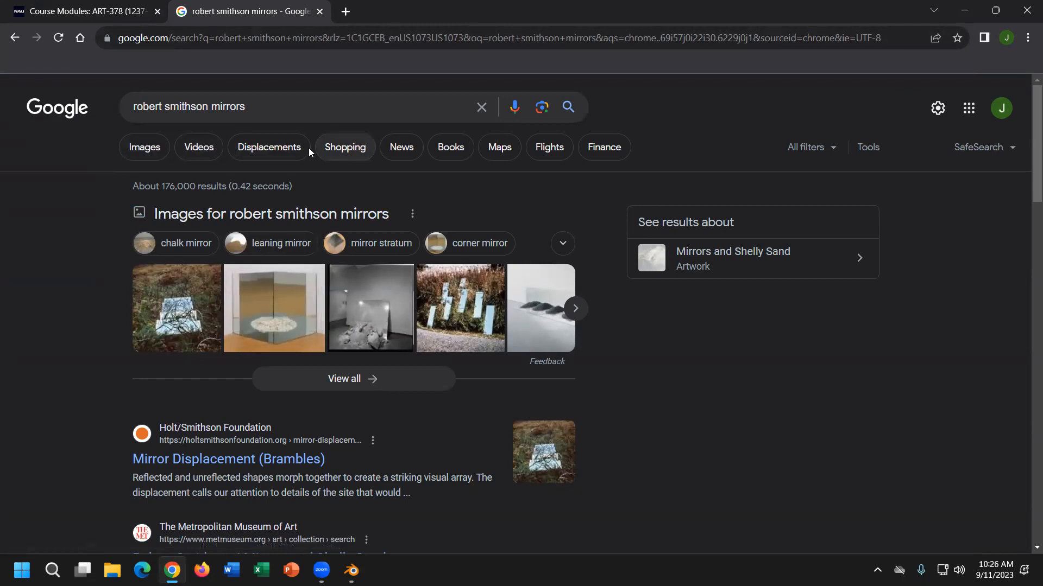
pyautogui.click(146, 148)
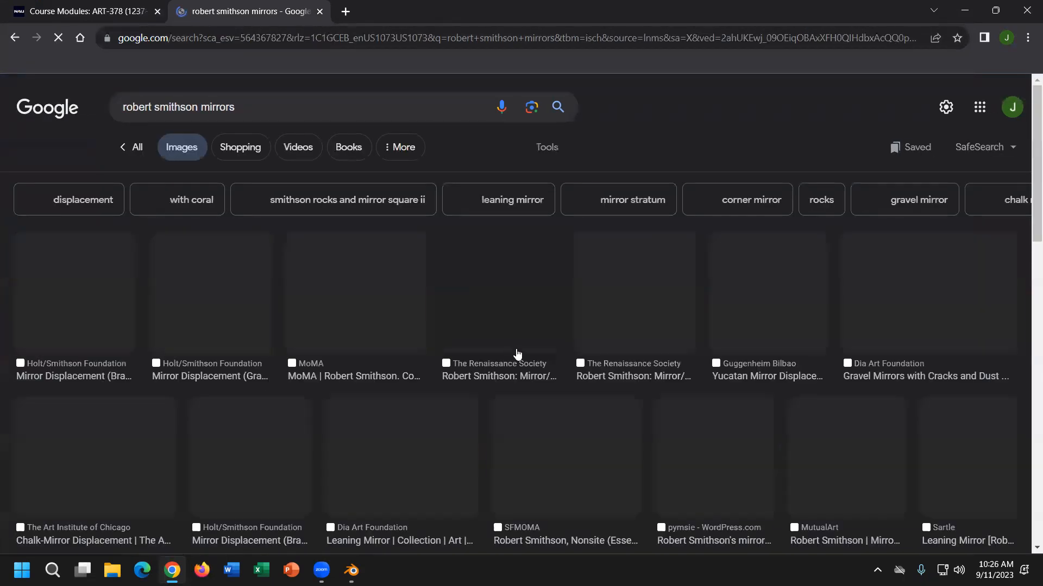
# Browse the image results for Robert Smithson's mirror artworks, examining how mirrors are combined with rocks, sand and landscape.
pyautogui.scroll(-4, 550, 395)
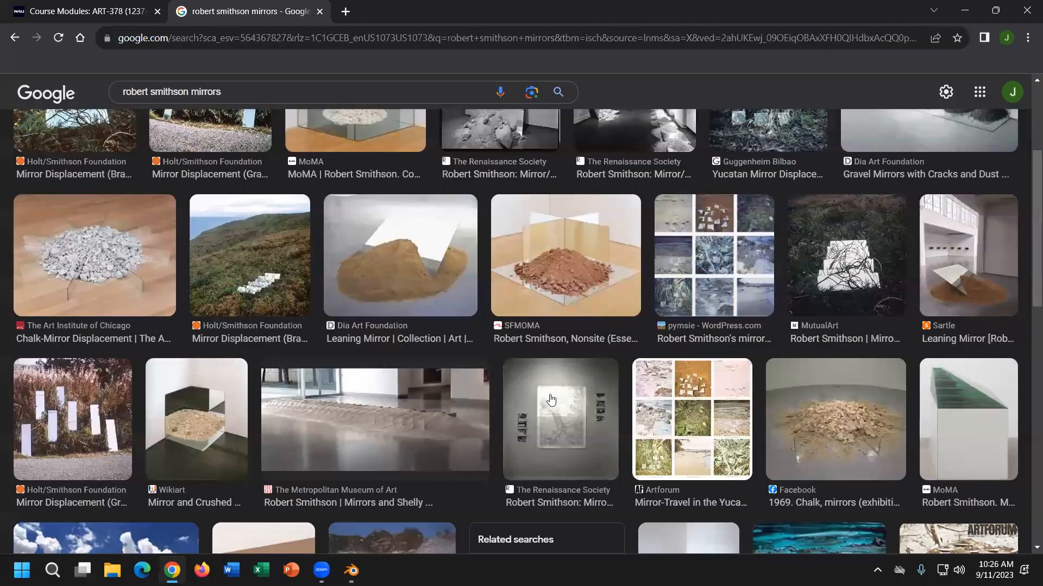
pyautogui.scroll(-3, 410, 423)
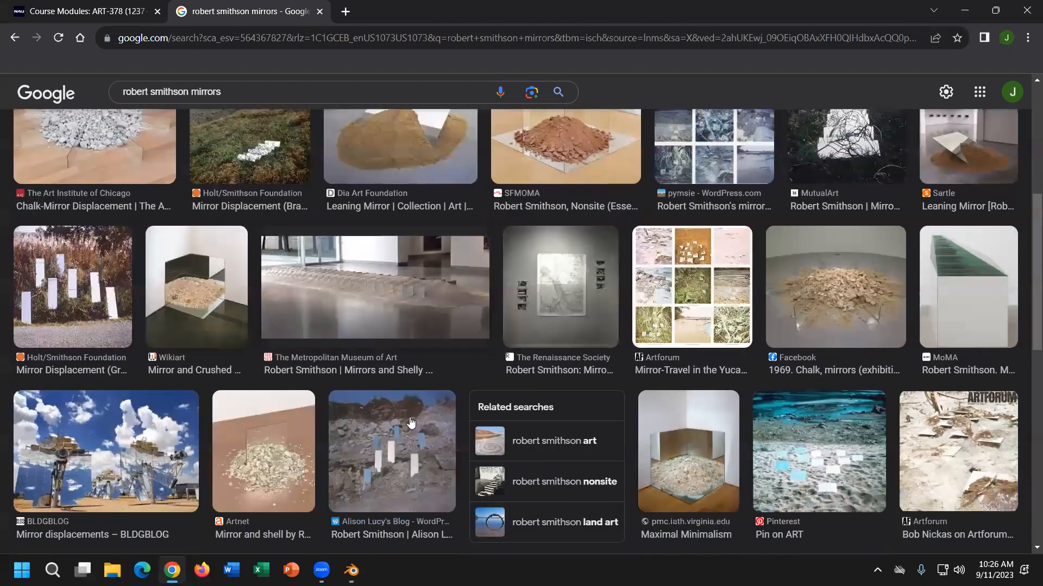
pyautogui.scroll(-3, 411, 423)
pyautogui.scroll(-7, 410, 423)
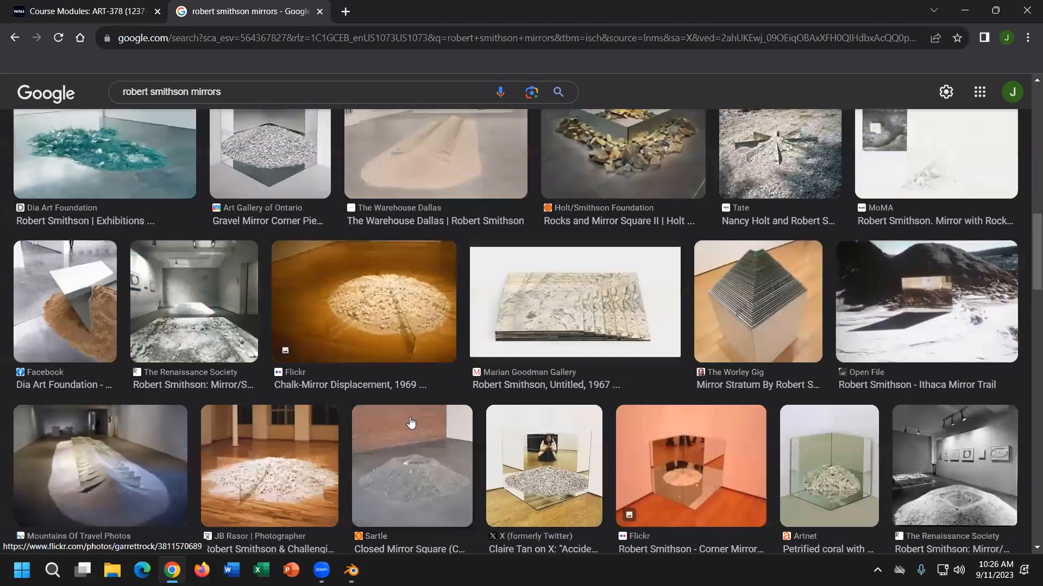
pyautogui.scroll(-9, 410, 423)
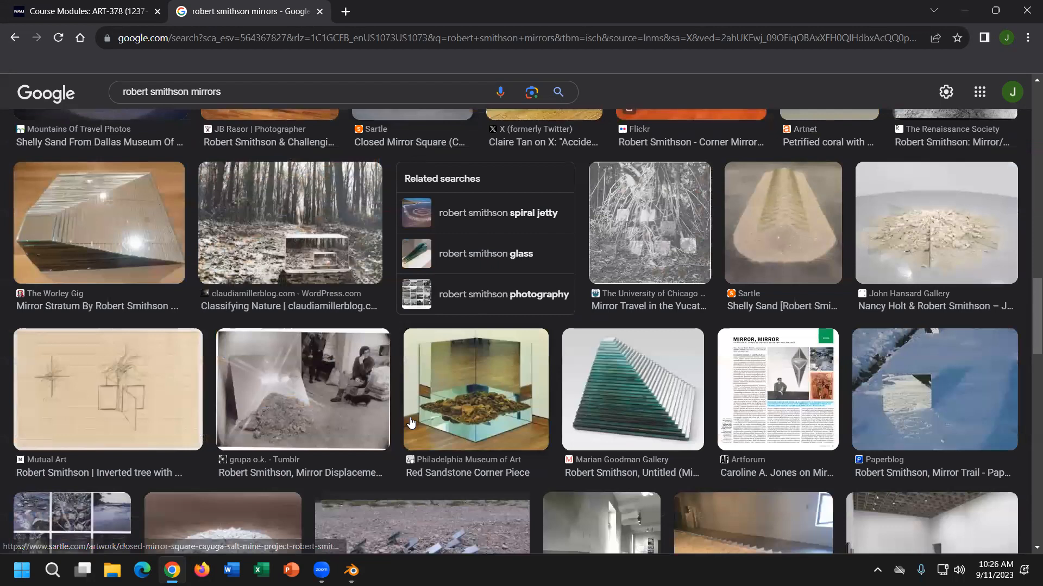
pyautogui.scroll(-10, 411, 423)
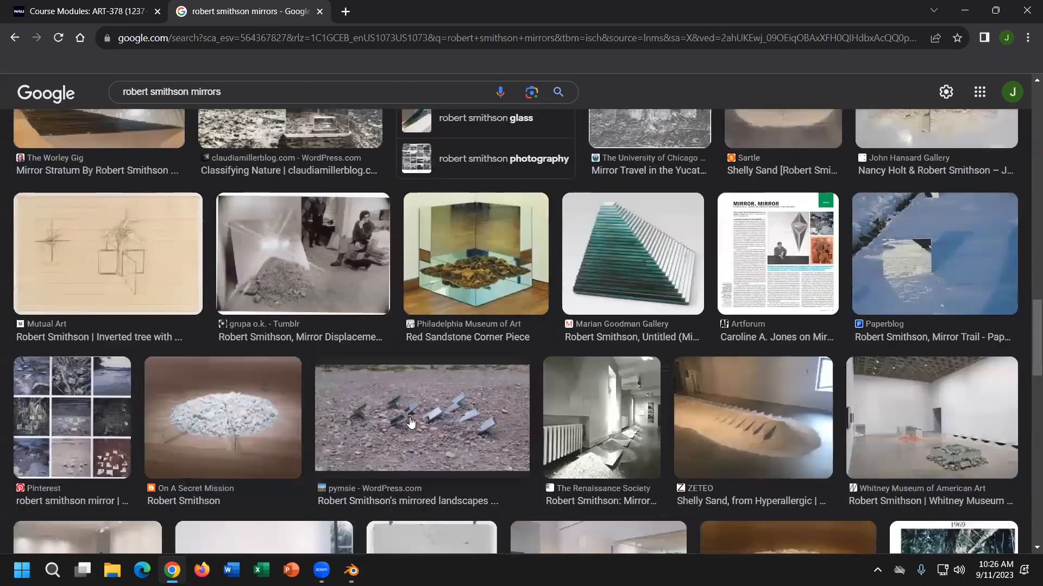
pyautogui.scroll(9, 409, 419)
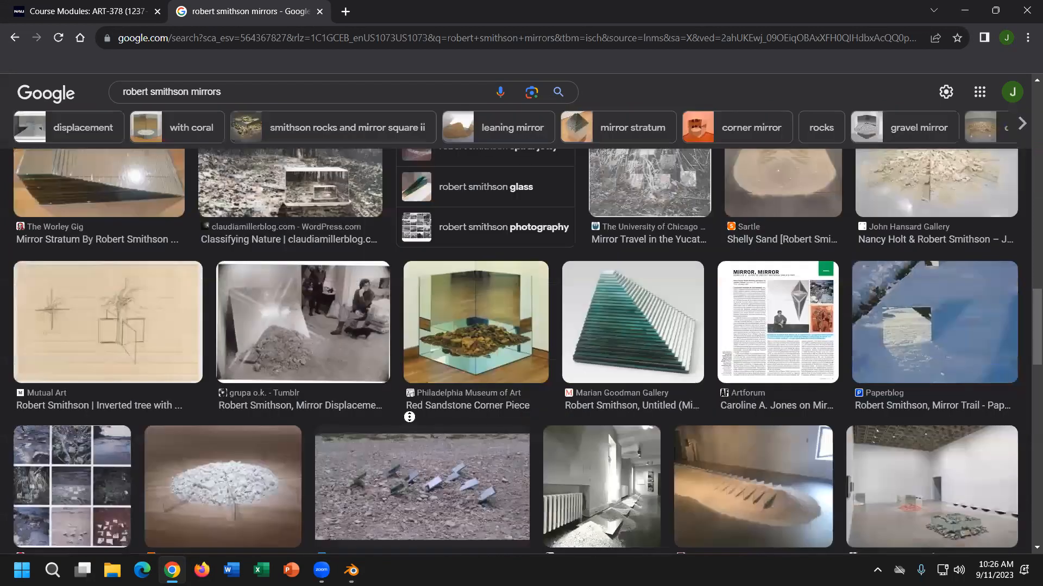
pyautogui.scroll(1, 478, 416)
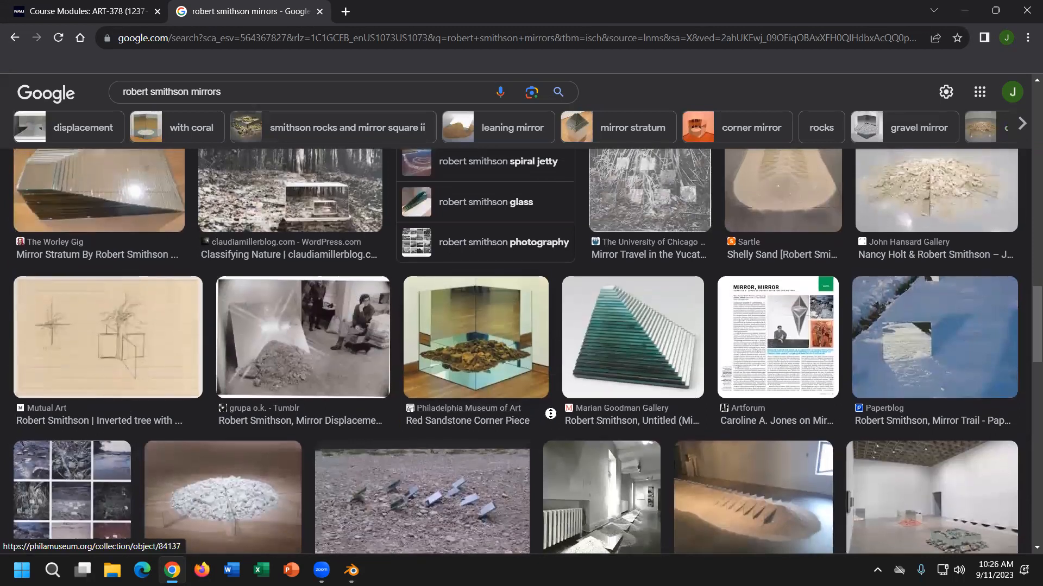
pyautogui.scroll(4, 551, 414)
pyautogui.scroll(5, 1008, 245)
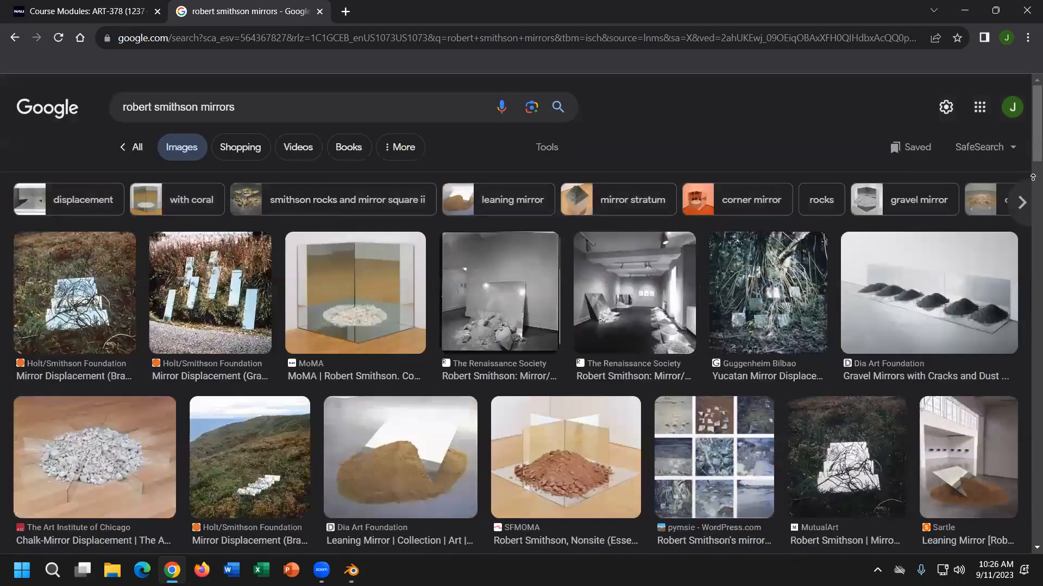
pyautogui.scroll(-3, 1029, 152)
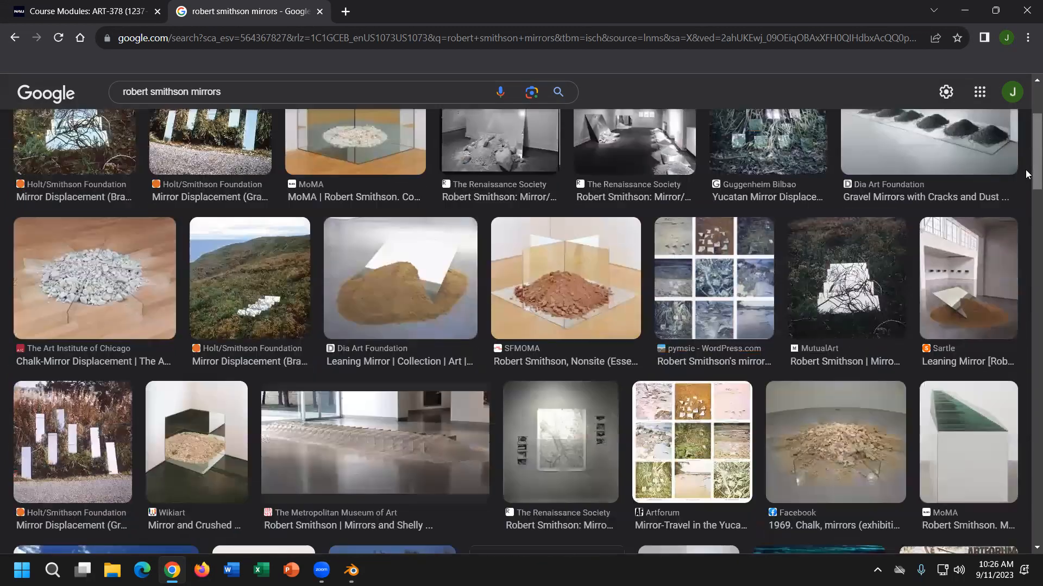
pyautogui.scroll(-3, 1026, 209)
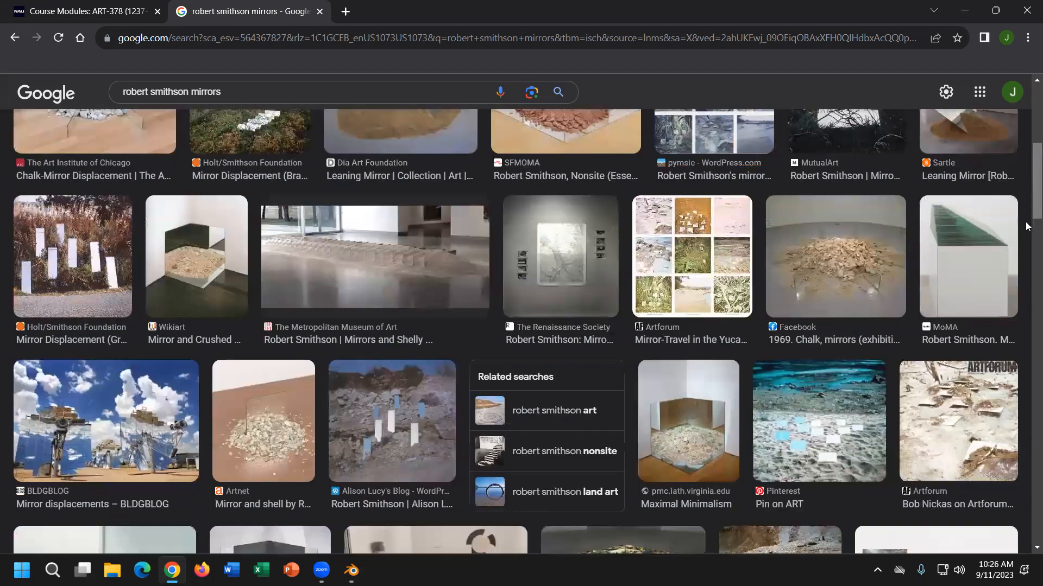
# View the larger image of "Rocks and Mirror Square II" from the Holt/Smithson Foundation, and return to the Blender scene.
pyautogui.scroll(-3, 1026, 226)
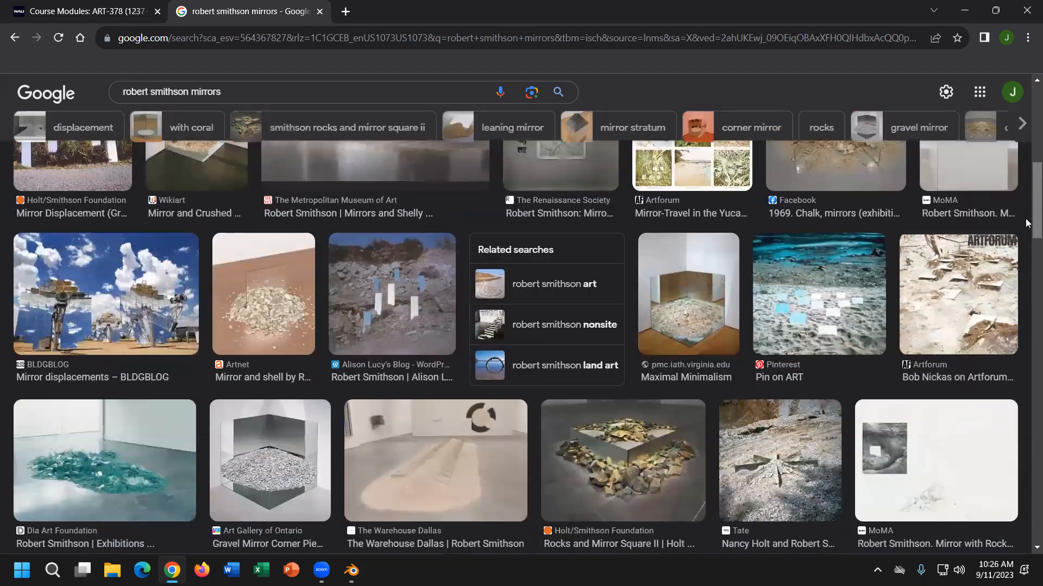
pyautogui.click(592, 458)
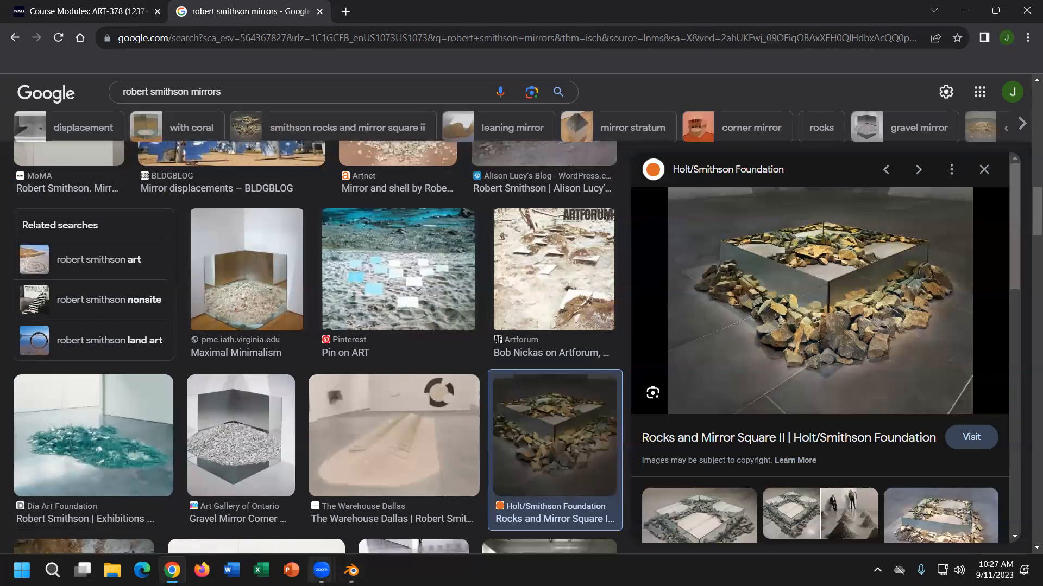
pyautogui.click(352, 570)
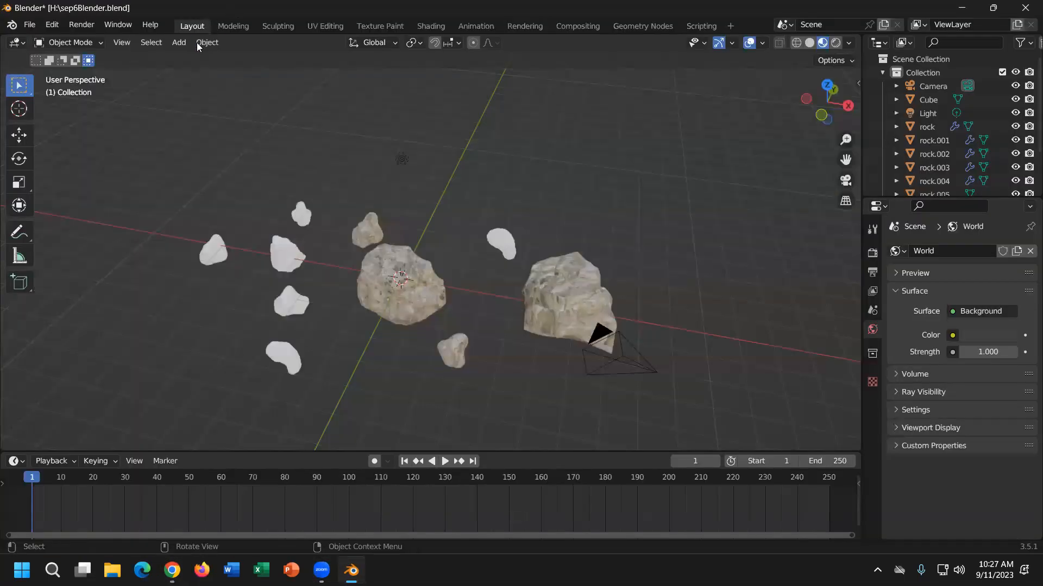
# Add a 2 m cube mesh at the world origin, over the central rock.
pyautogui.click(179, 42)
pyautogui.moveTo(191, 62)
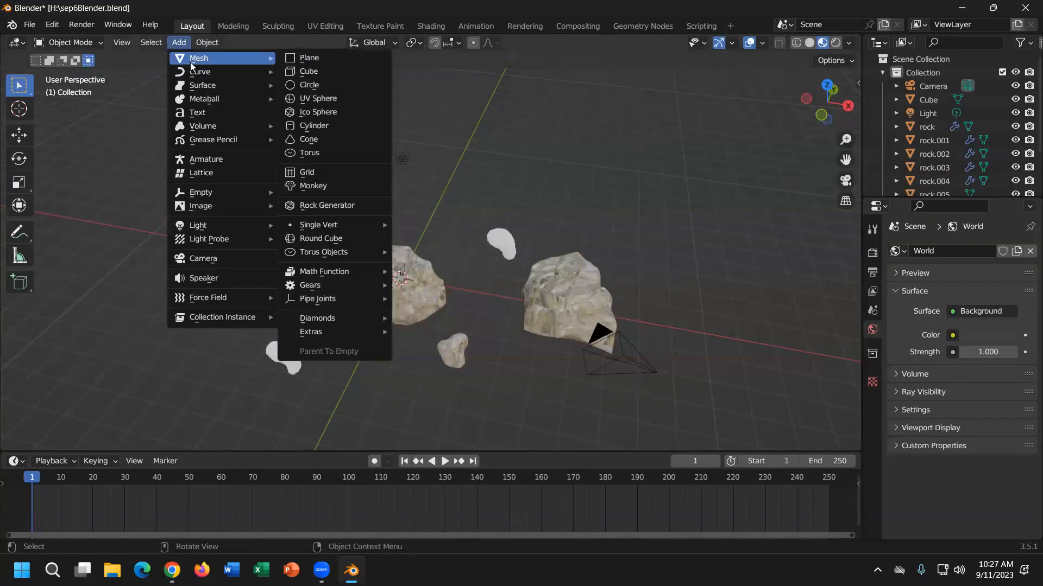
pyautogui.click(336, 72)
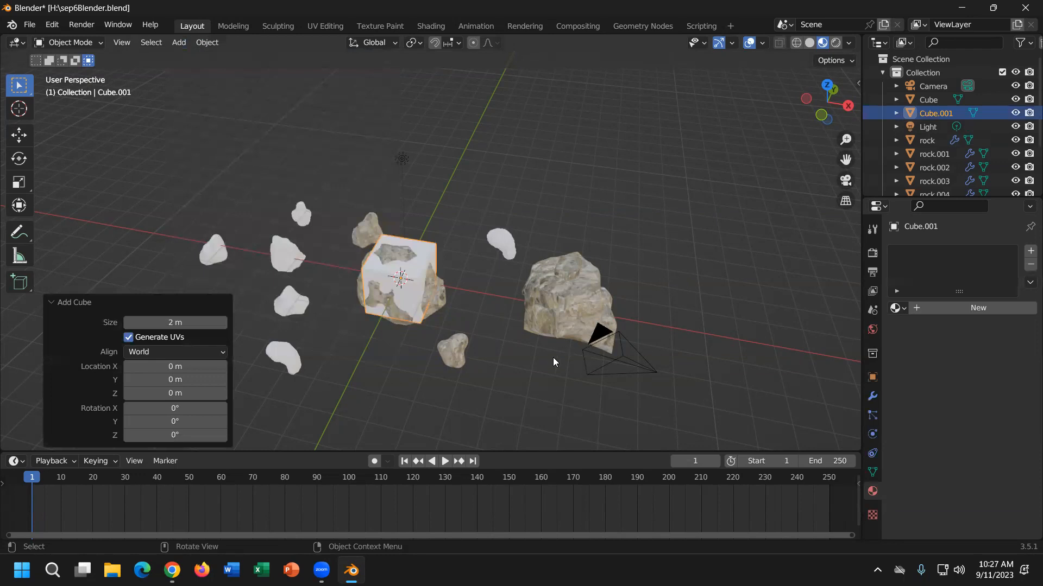
pyautogui.click(184, 41)
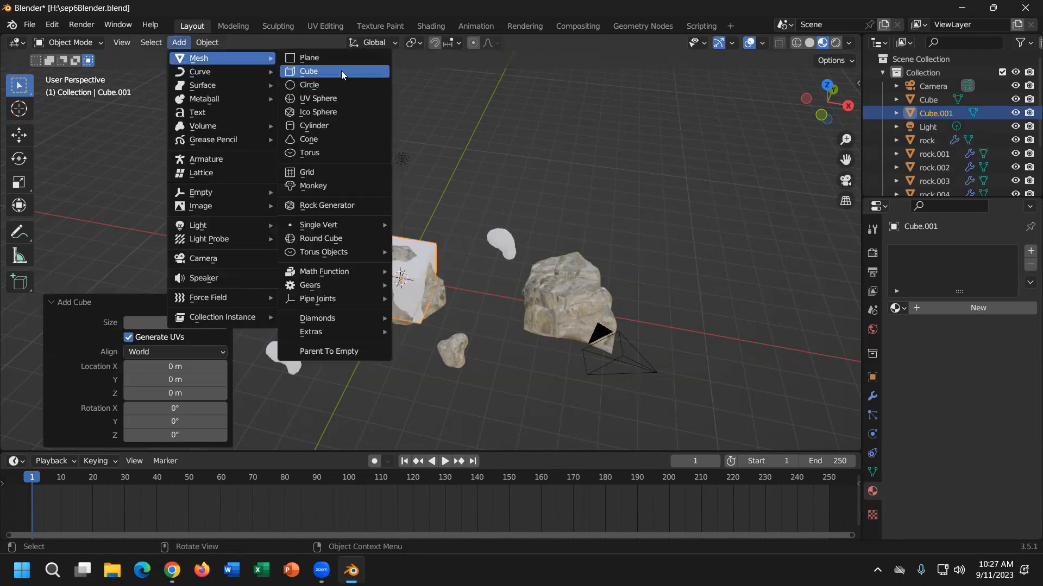
pyautogui.click(413, 267)
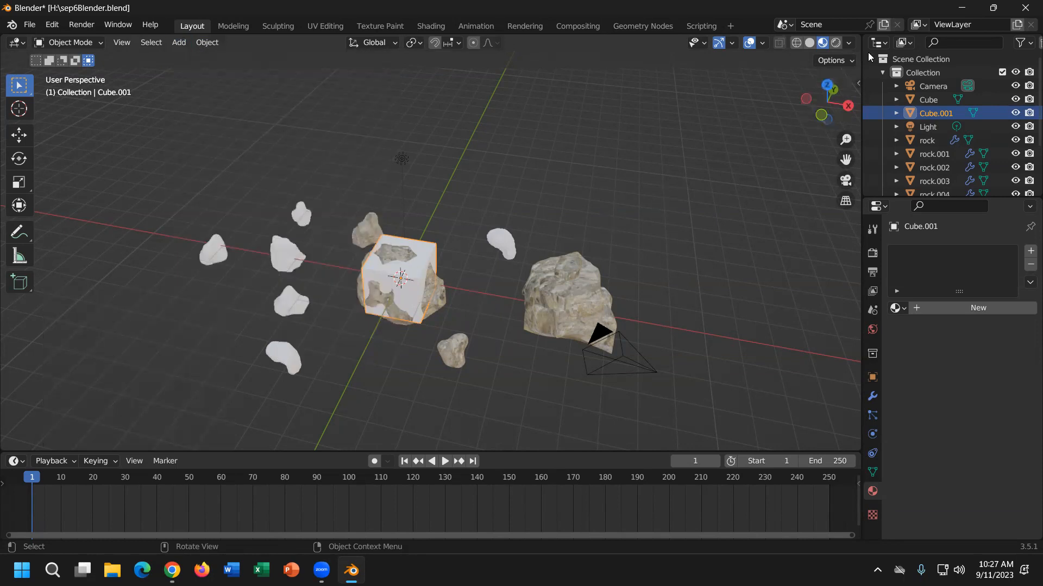
# From the back view, scale the cube up about 6.2 times and flatten it along Z to about 0.233.
pyautogui.click(829, 91)
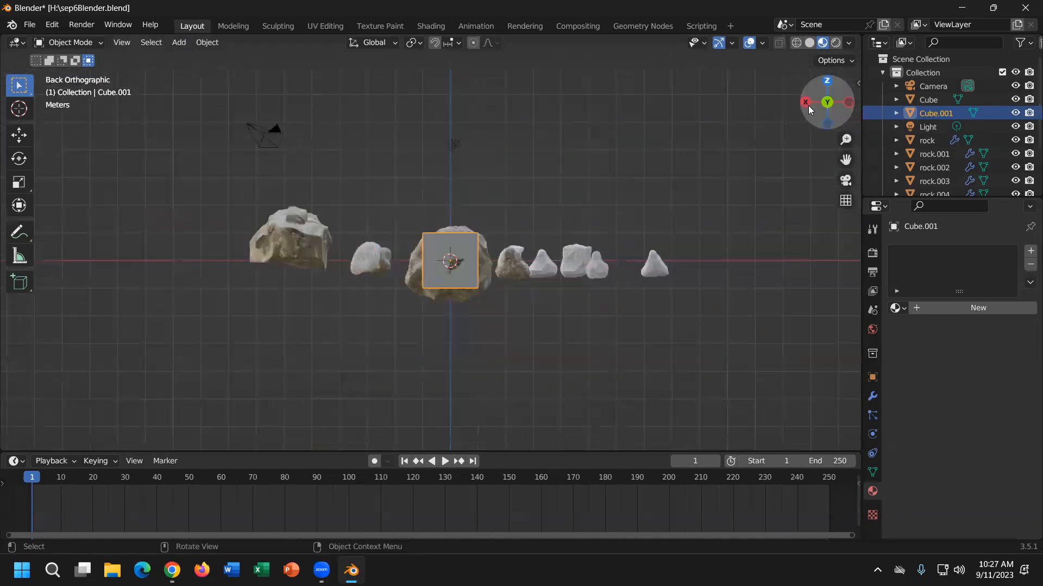
pyautogui.press('s')
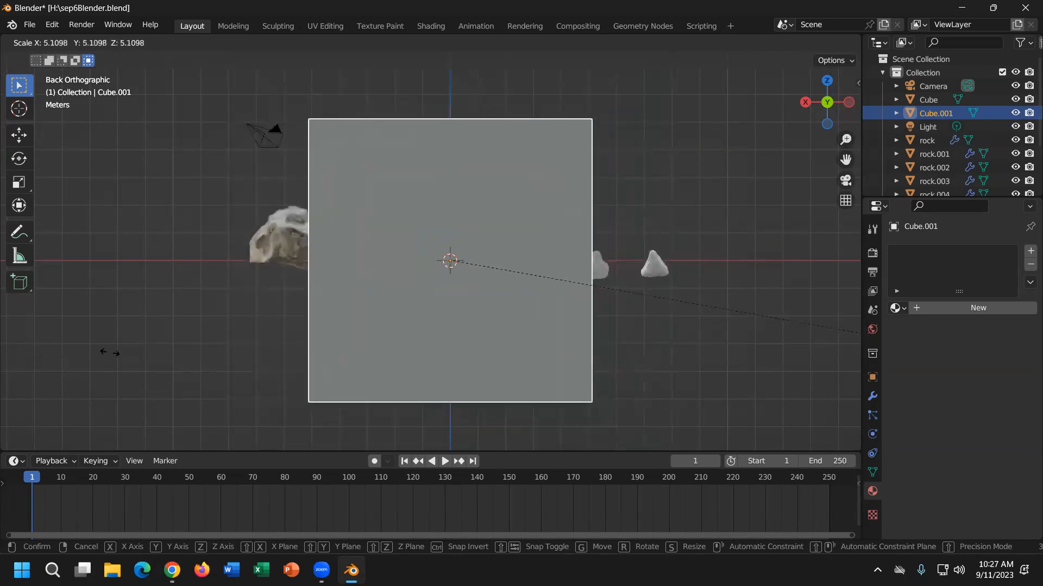
pyautogui.click(223, 357)
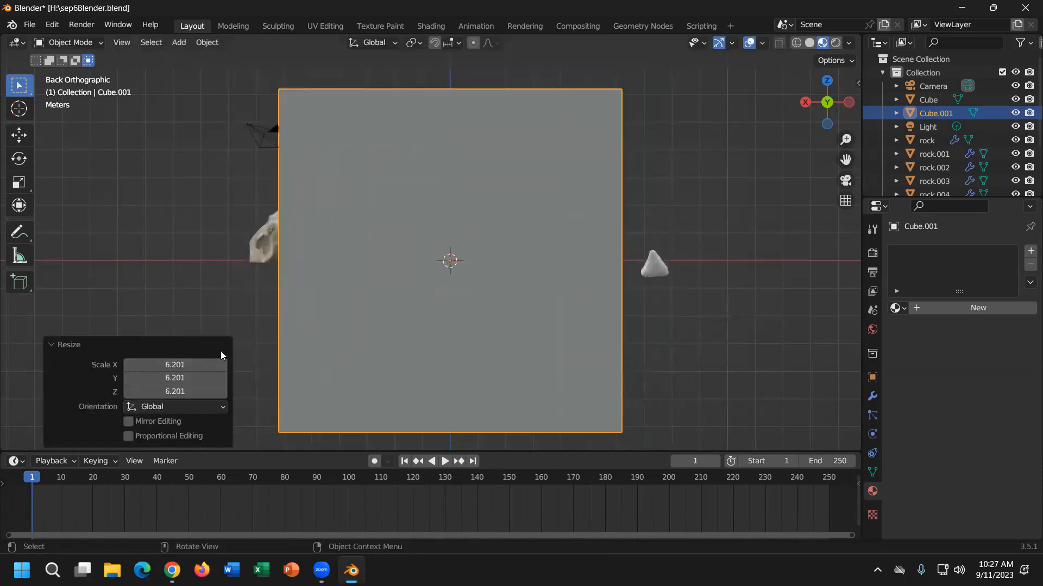
pyautogui.press('s')
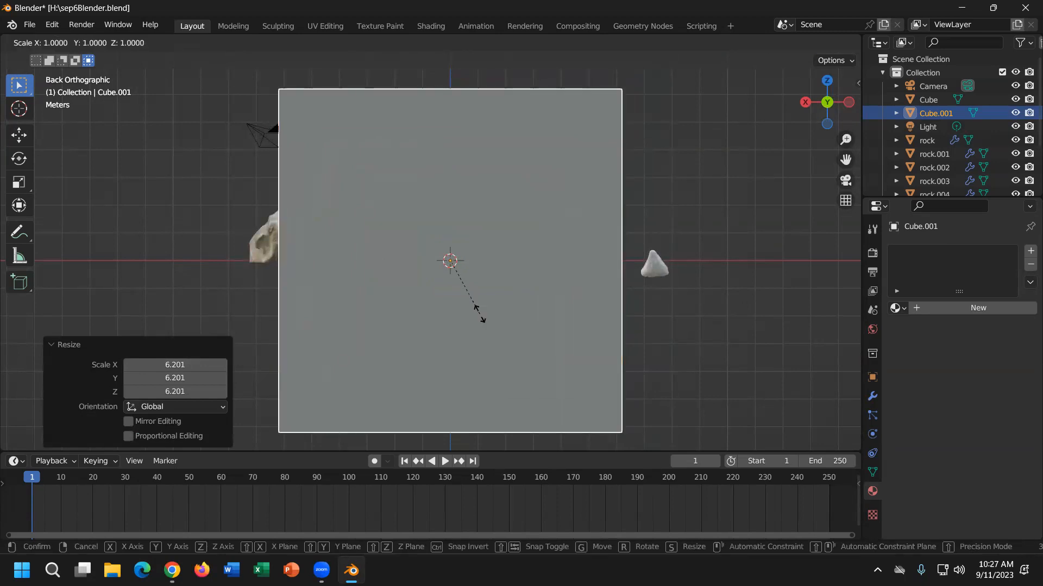
pyautogui.press('z')
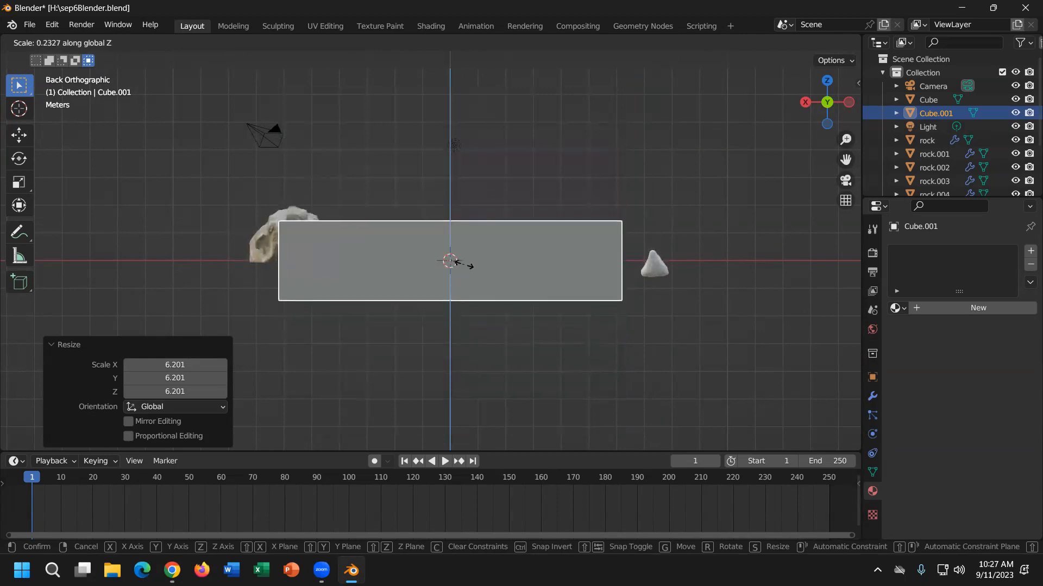
pyautogui.click(450, 261)
# Scale the flattened cube down uniformly to about 0.709, and delete it from the scene.
pyautogui.moveTo(450, 261); pyautogui.dragTo(486, 381, button='middle')
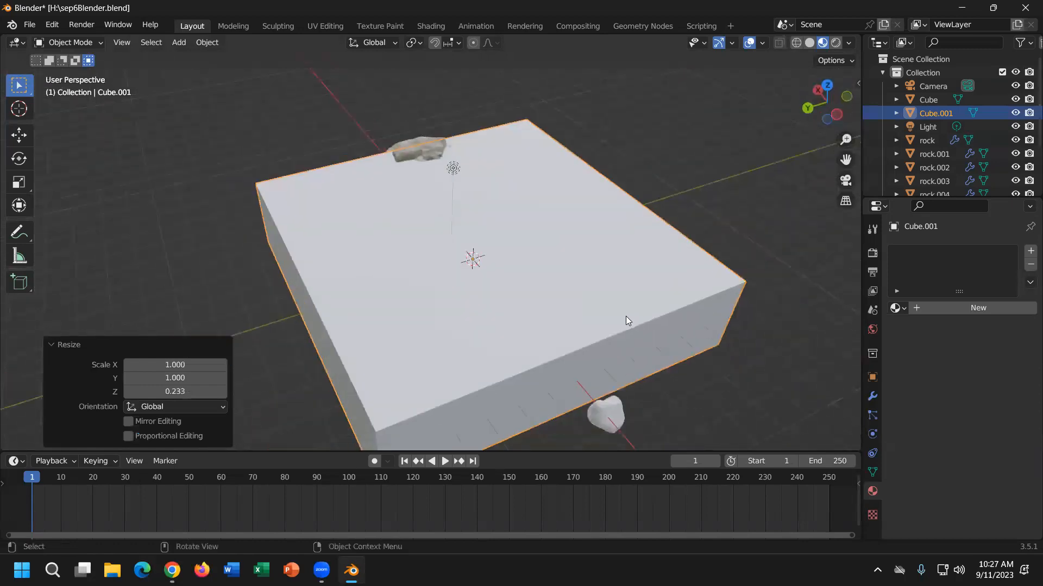
pyautogui.press('s')
pyautogui.click(579, 304)
pyautogui.moveTo(594, 360); pyautogui.dragTo(670, 309, button='middle')
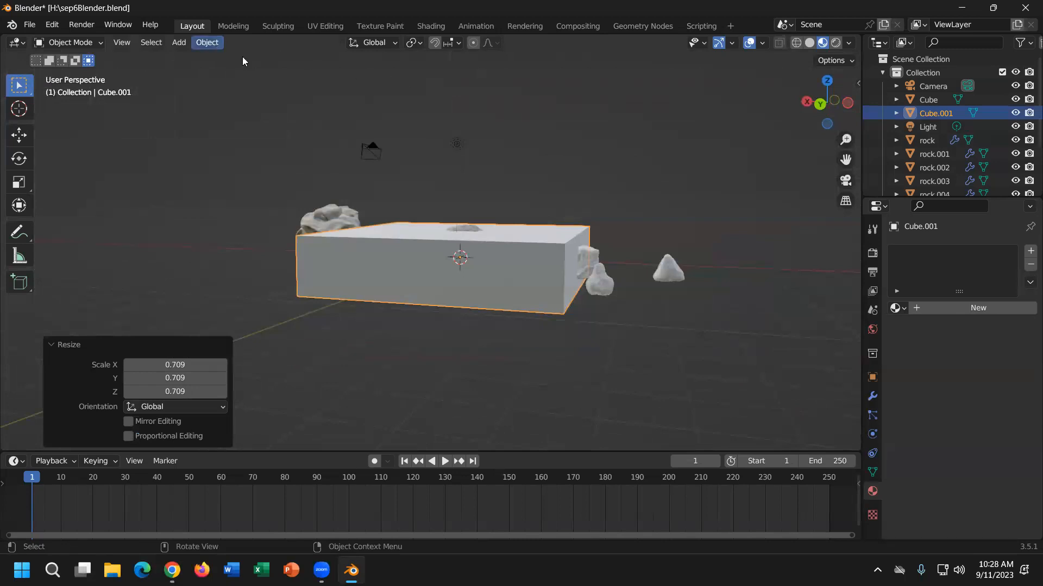
pyautogui.press('Delete')
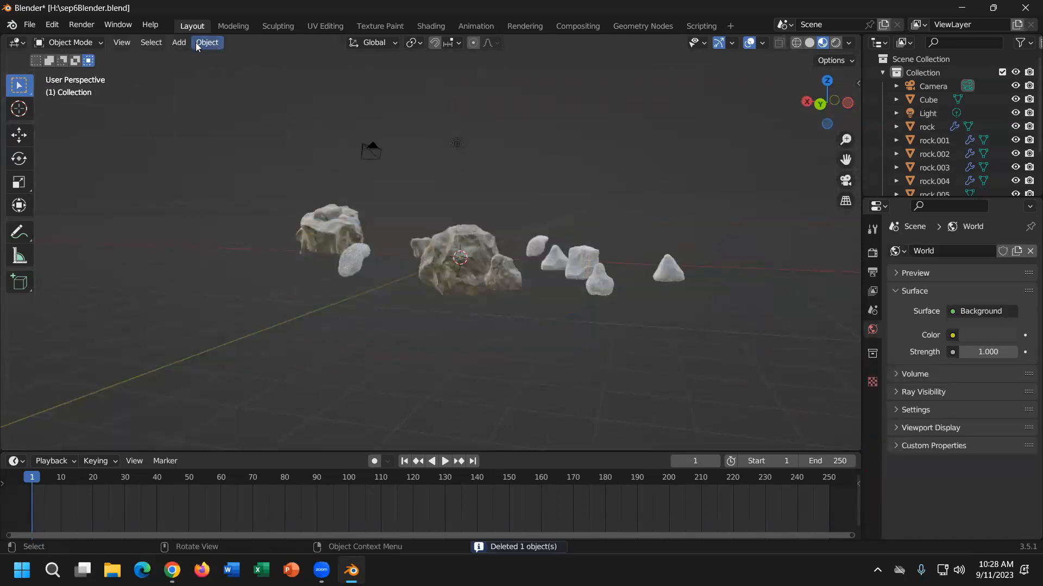
# Add a new cube mesh at the world origin and scale it up uniformly by about 4.743.
pyautogui.click(178, 42)
pyautogui.moveTo(193, 54)
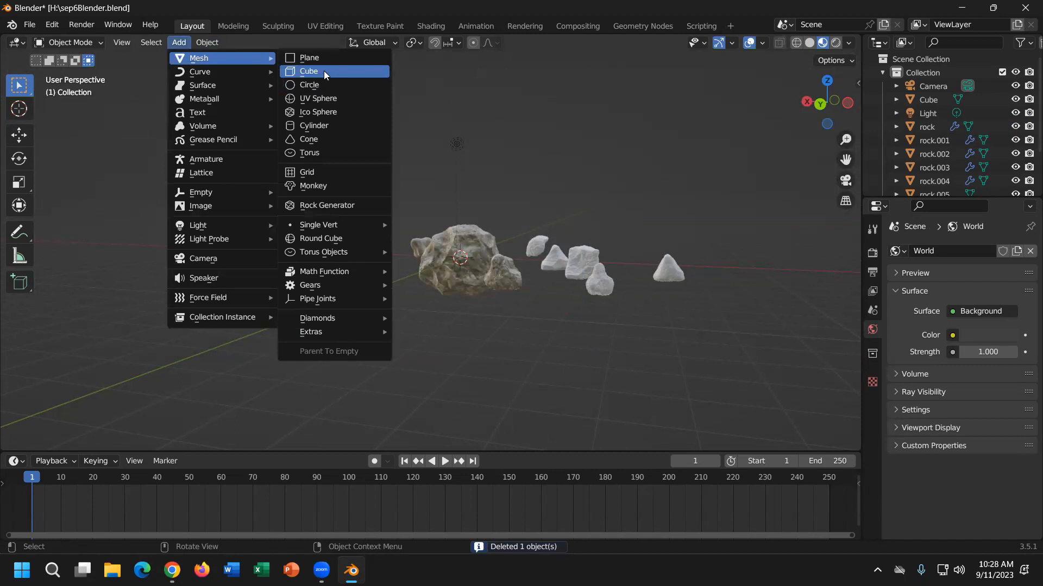
pyautogui.click(323, 71)
pyautogui.press('s')
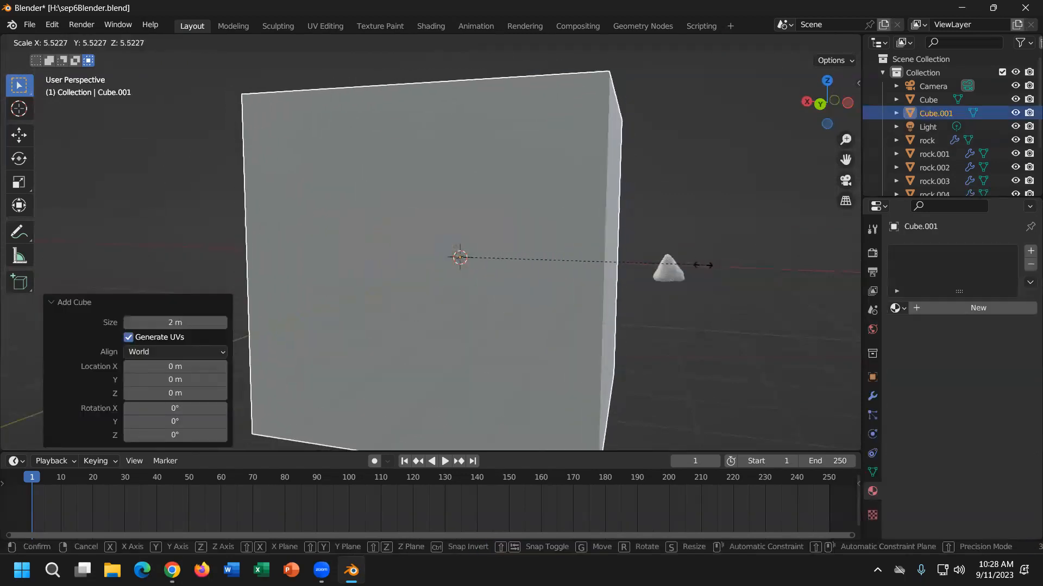
pyautogui.click(583, 260)
# Flatten the enlarged cube into a low slab by scaling it along Z by about -0.235.
pyautogui.press('s')
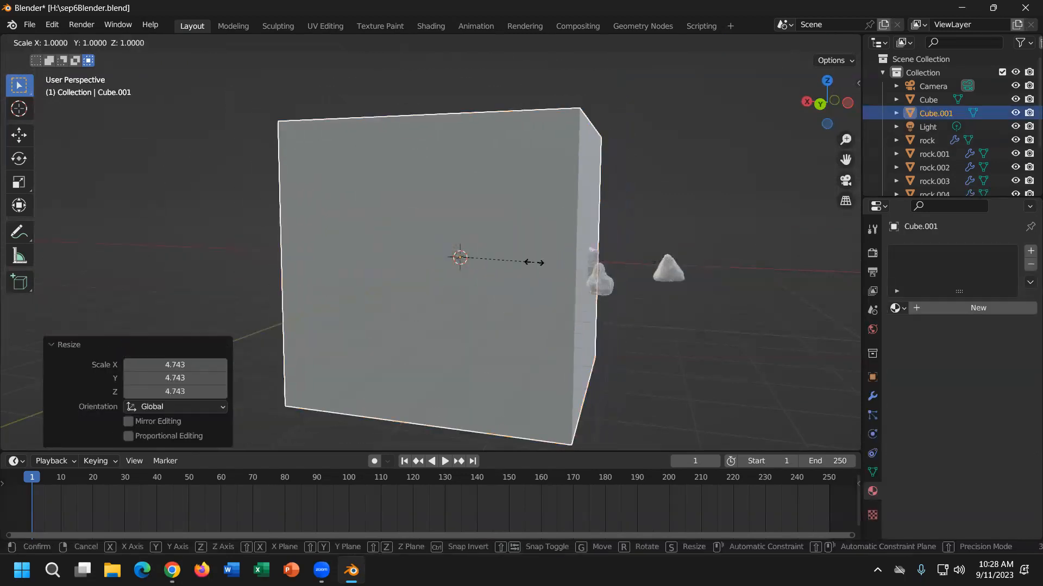
pyautogui.press('z')
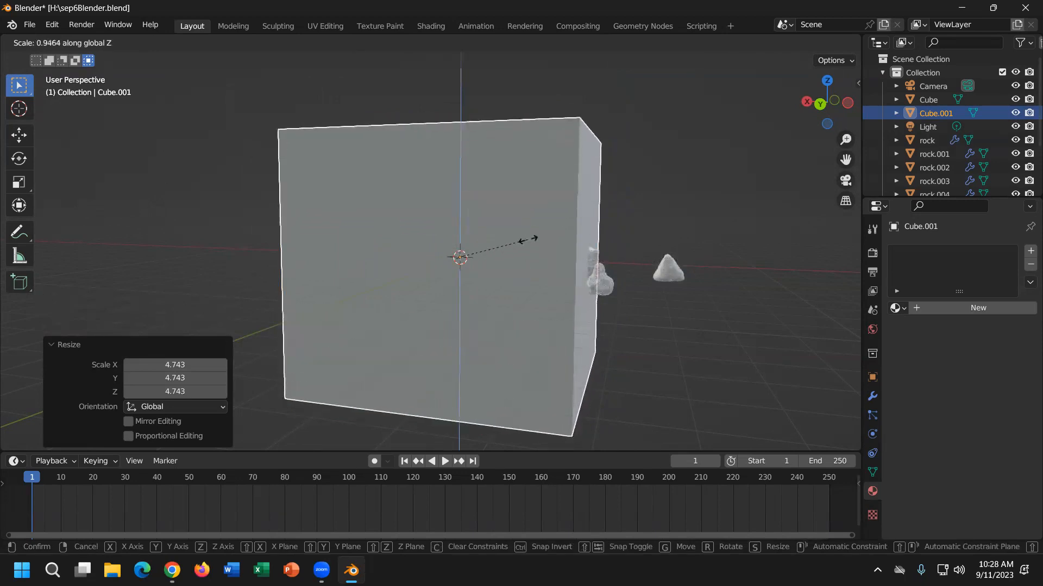
pyautogui.click(449, 245)
pyautogui.moveTo(526, 266); pyautogui.dragTo(595, 287, button='middle')
pyautogui.moveTo(652, 216); pyautogui.dragTo(645, 243, button='middle')
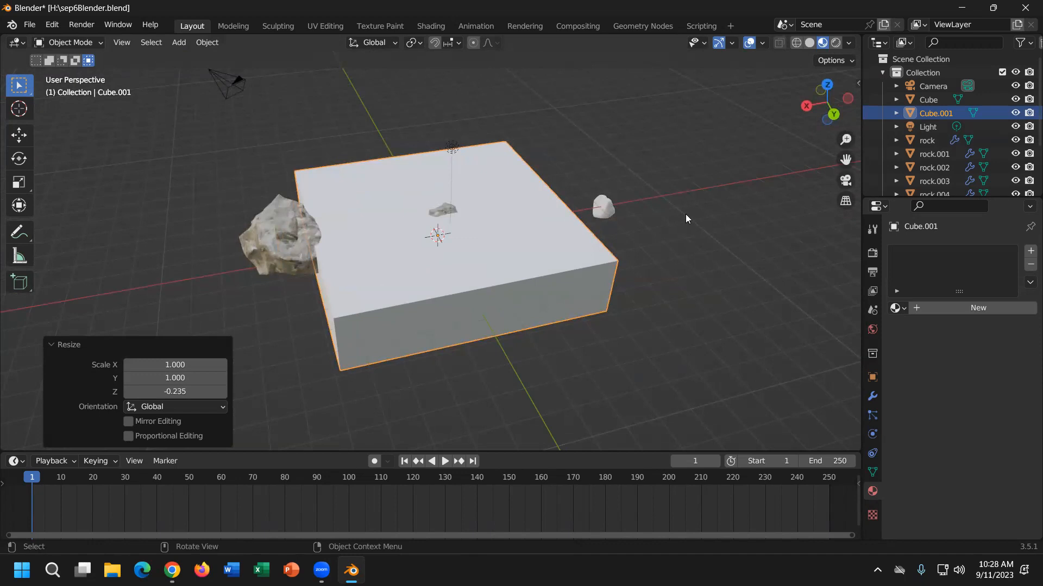
pyautogui.moveTo(667, 253); pyautogui.dragTo(629, 245, button='middle')
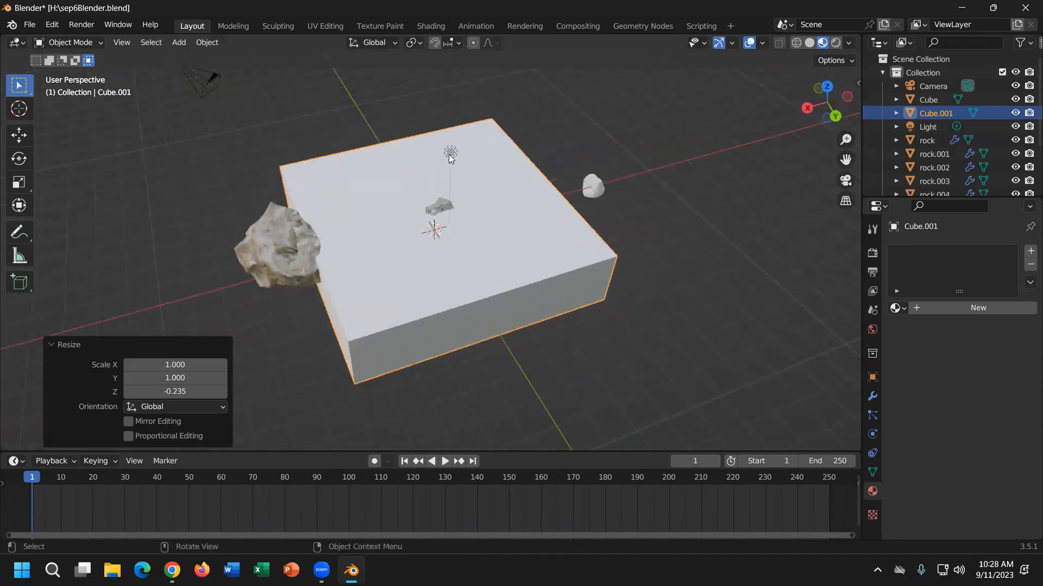
# Put the slab into Edit Mode and set the selection mode to faces.
pyautogui.click(71, 42)
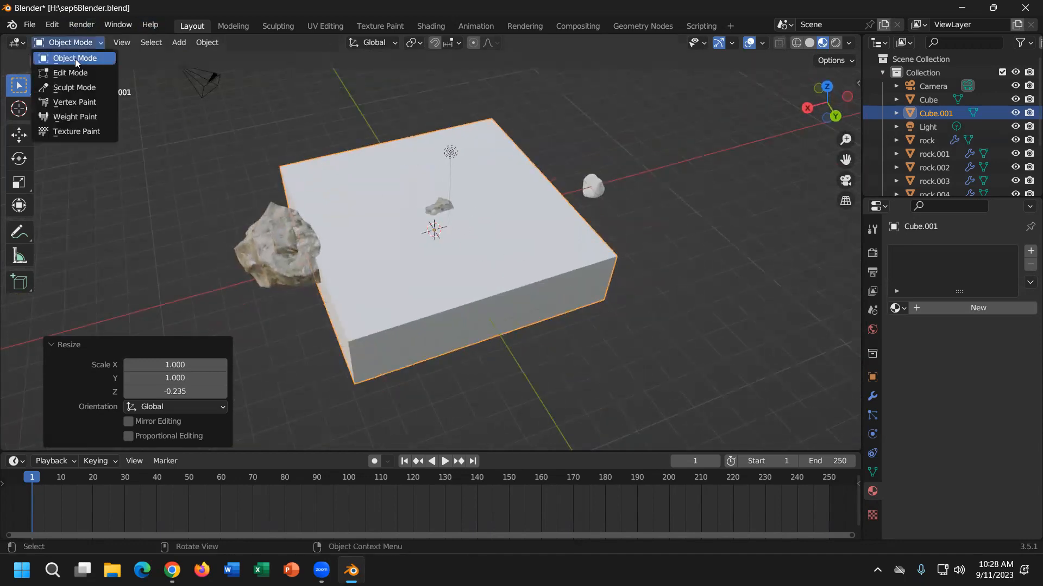
pyautogui.click(74, 73)
pyautogui.moveTo(577, 326); pyautogui.dragTo(594, 333, button='middle')
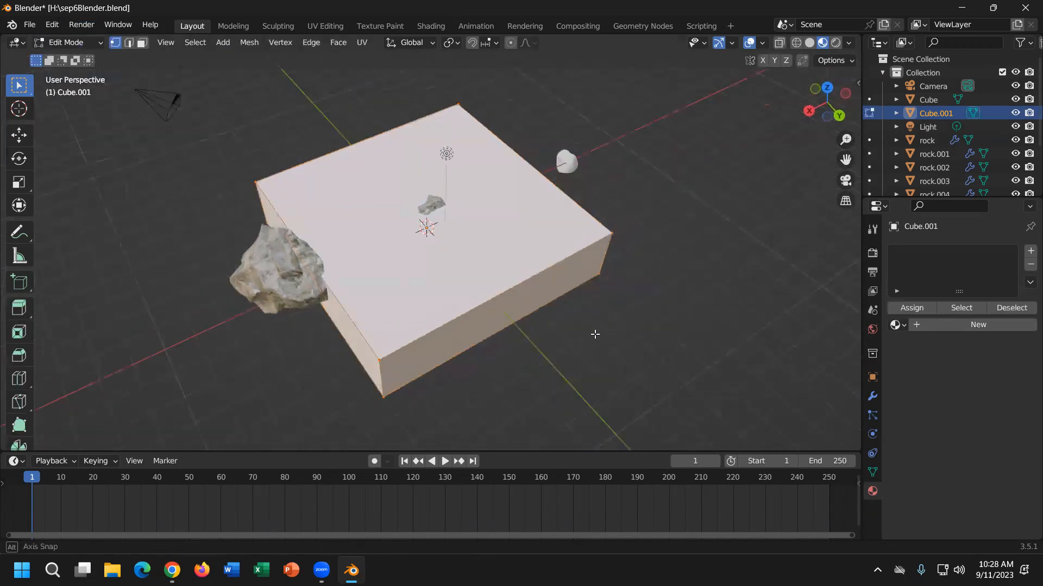
pyautogui.click(142, 42)
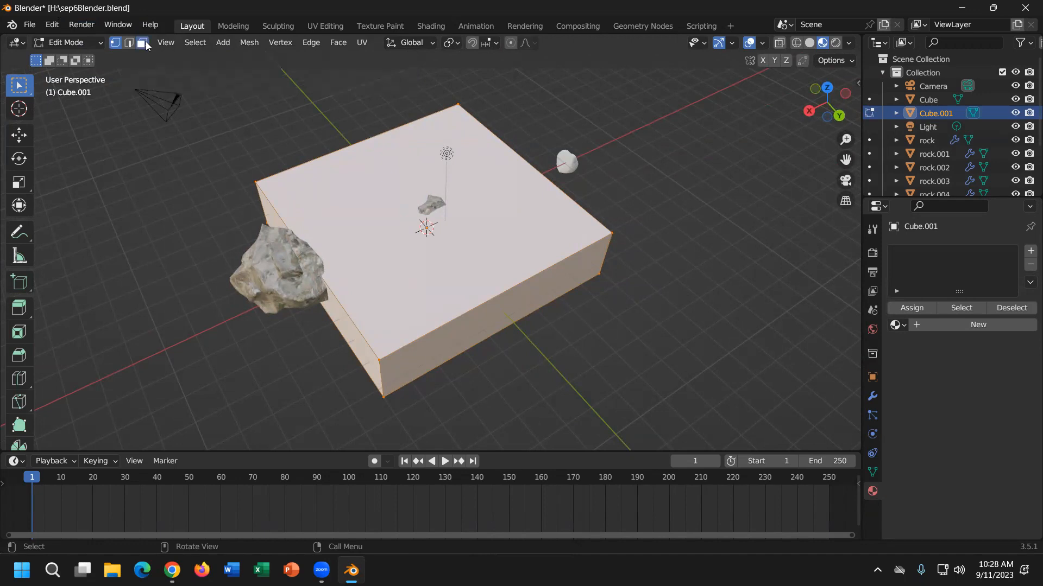
pyautogui.click(112, 42)
pyautogui.click(119, 42)
pyautogui.click(141, 44)
# Select the slab's top face and delete it to open the box from above.
pyautogui.click(703, 299)
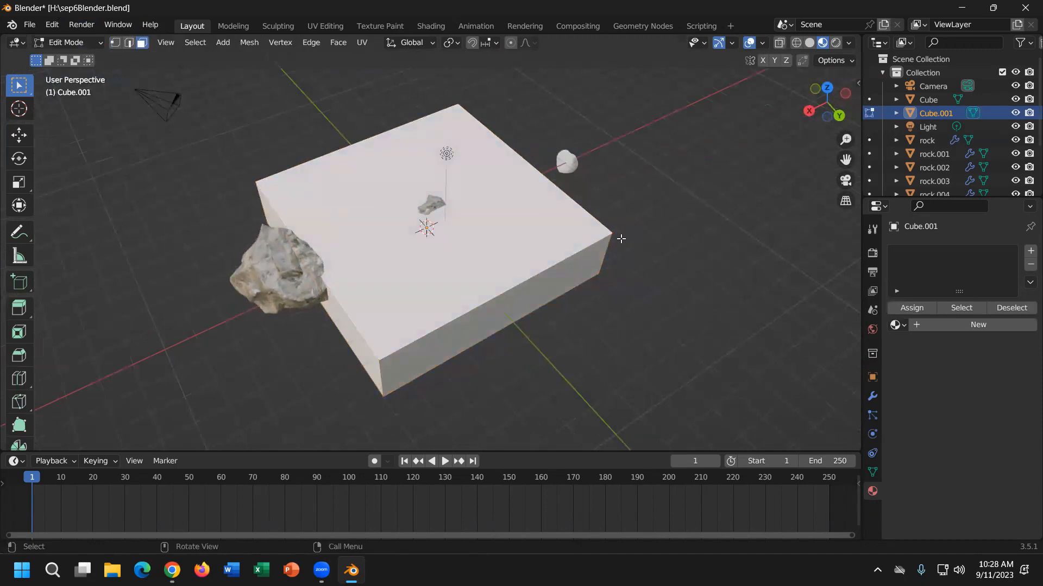
pyautogui.click(681, 280)
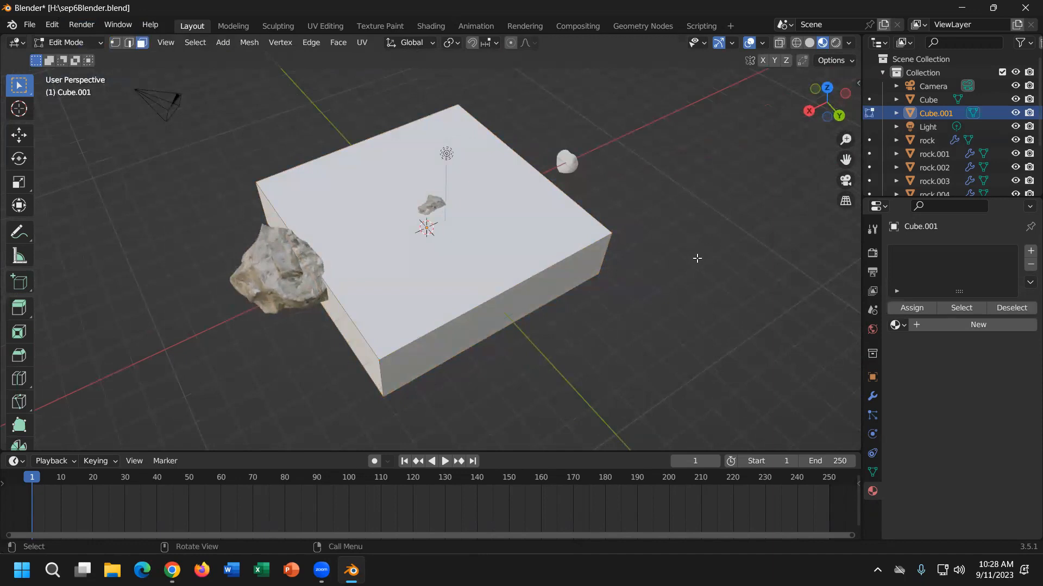
pyautogui.moveTo(668, 316); pyautogui.dragTo(641, 293, button='middle')
pyautogui.press('x')
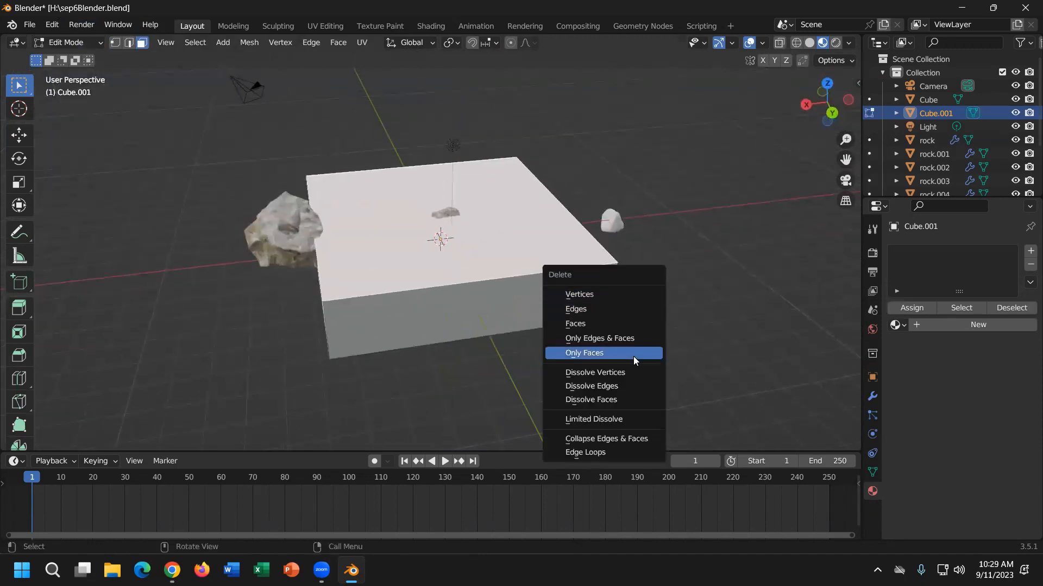
pyautogui.rightClick(467, 213)
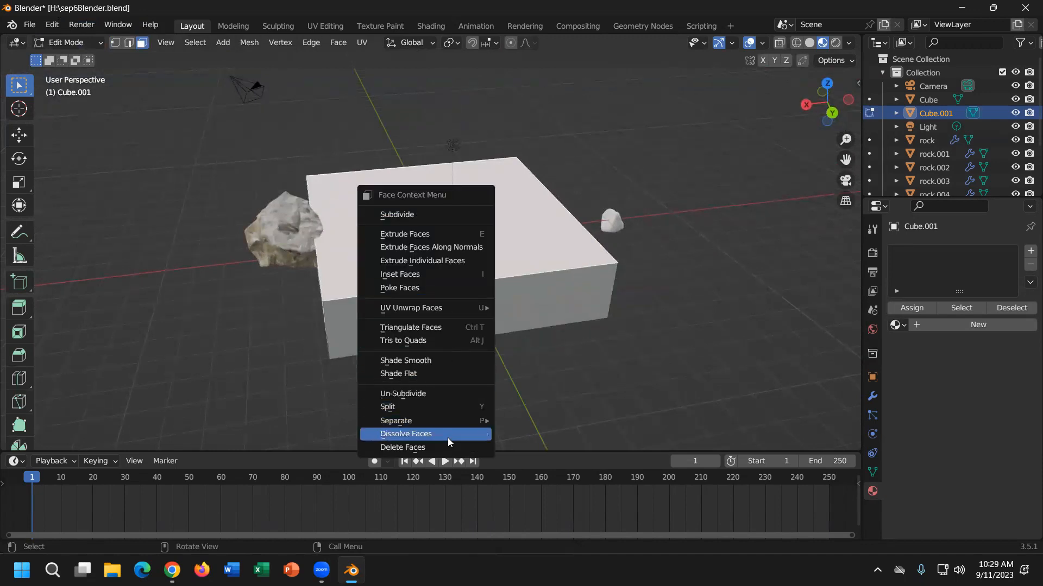
pyautogui.click(445, 444)
pyautogui.moveTo(514, 365); pyautogui.dragTo(458, 213, button='middle')
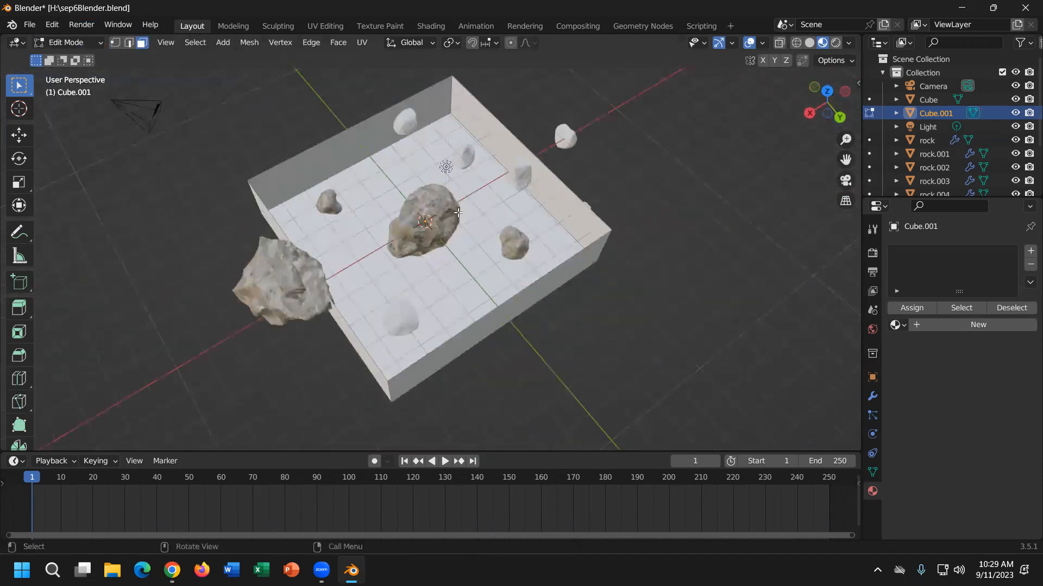
# Delete the box's bottom face, leaving only the four side walls around the rocks, and return to Object Mode.
pyautogui.press('a')
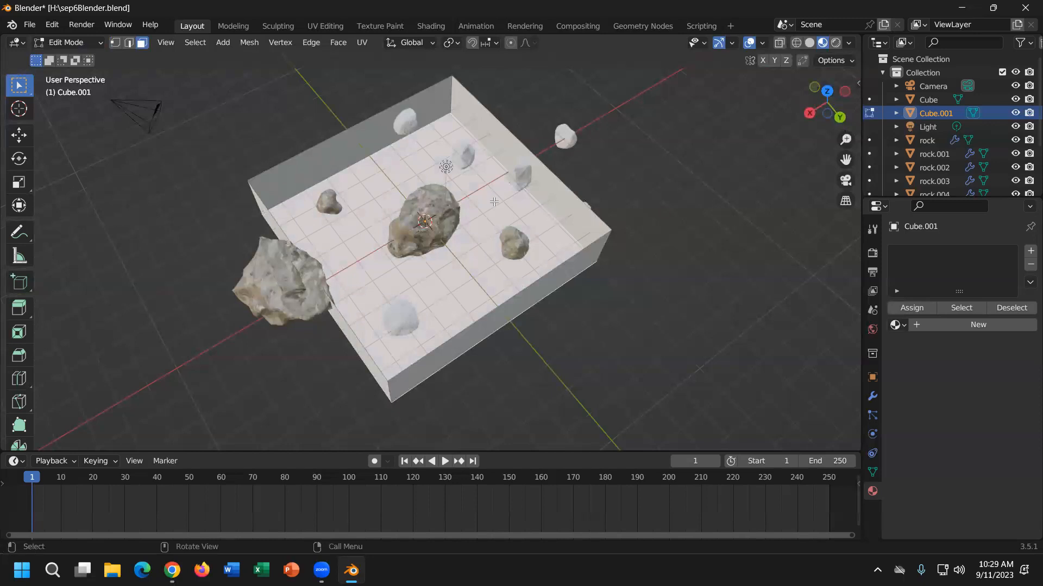
pyautogui.rightClick(492, 201)
pyautogui.click(482, 438)
pyautogui.moveTo(624, 348); pyautogui.dragTo(600, 255, button='middle')
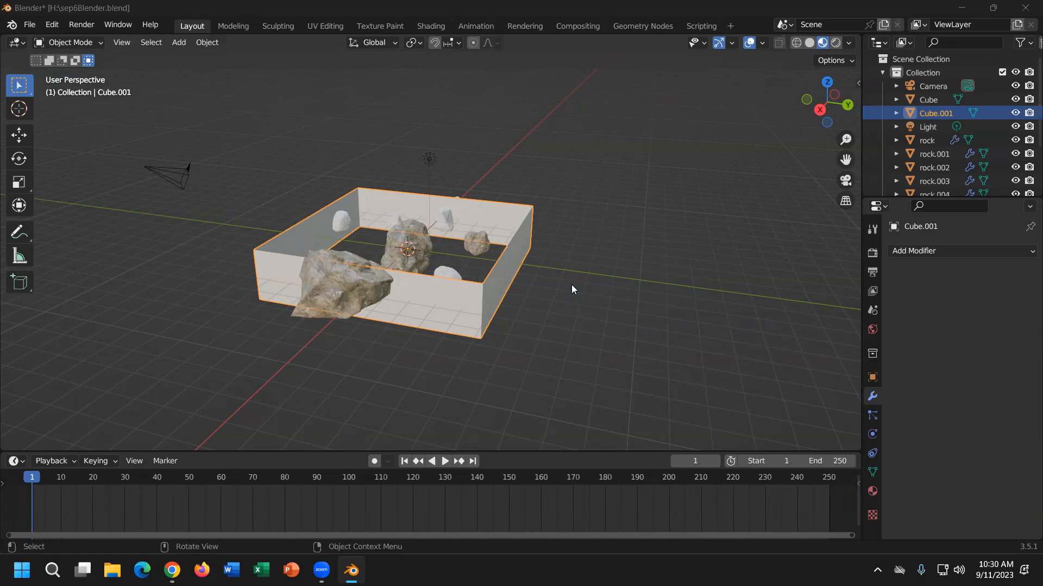
# Add a Solidify modifier to the four-walled frame and set its thickness to 0.02 m.
pyautogui.click(987, 253)
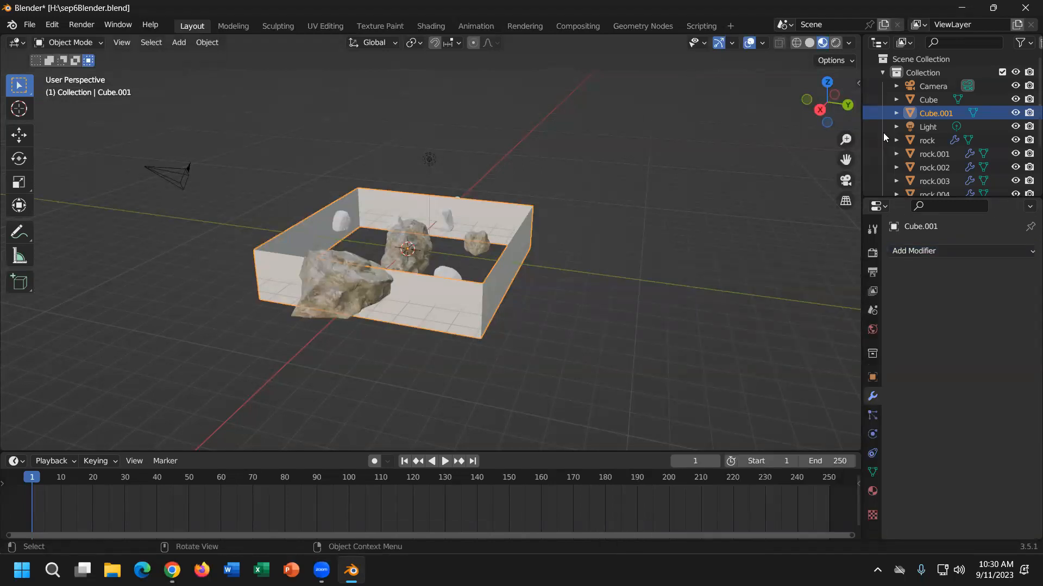
pyautogui.click(934, 250)
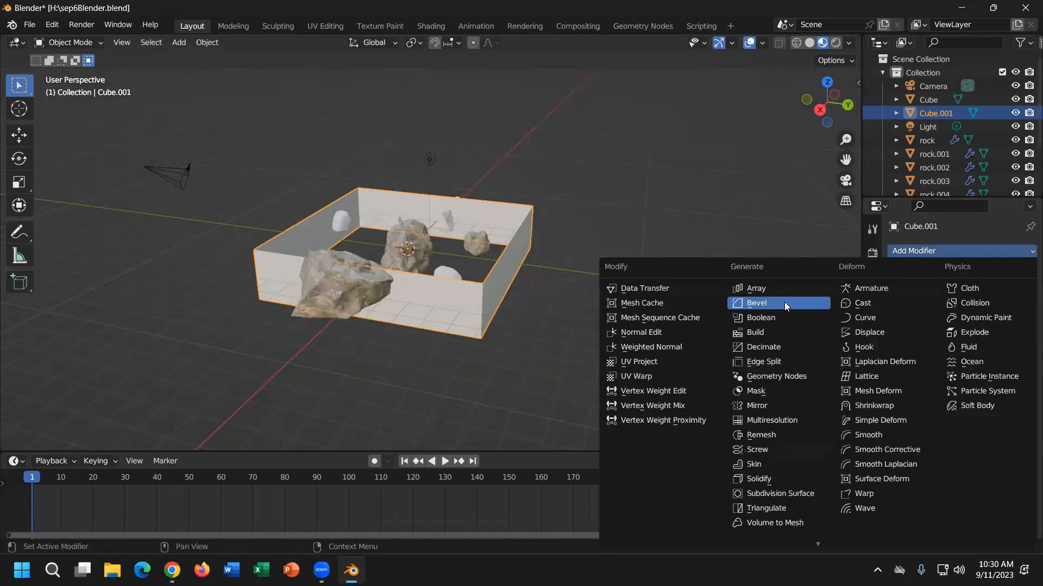
pyautogui.click(780, 480)
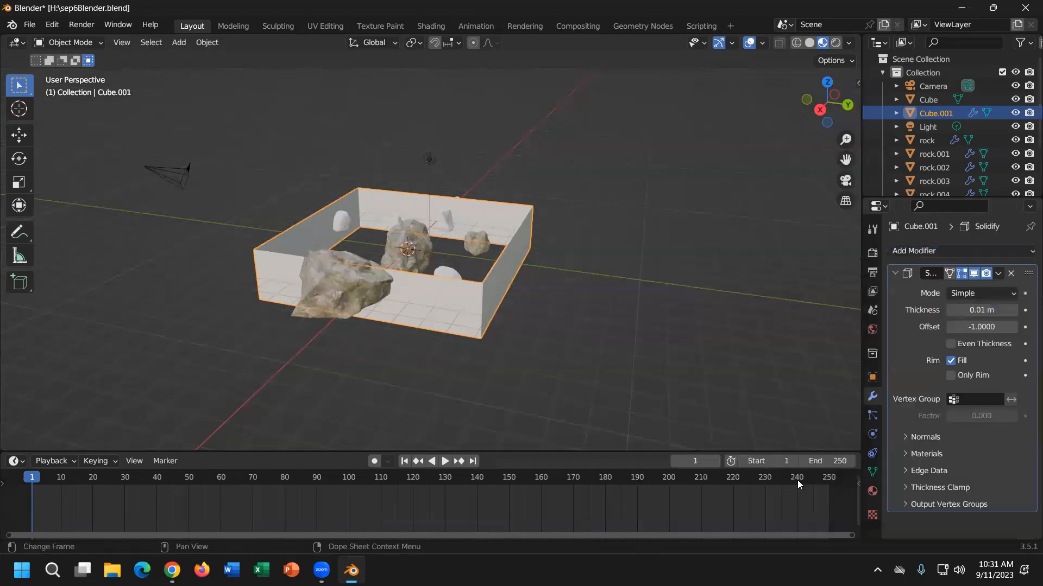
pyautogui.click(1012, 310)
pyautogui.scroll(4, 446, 346)
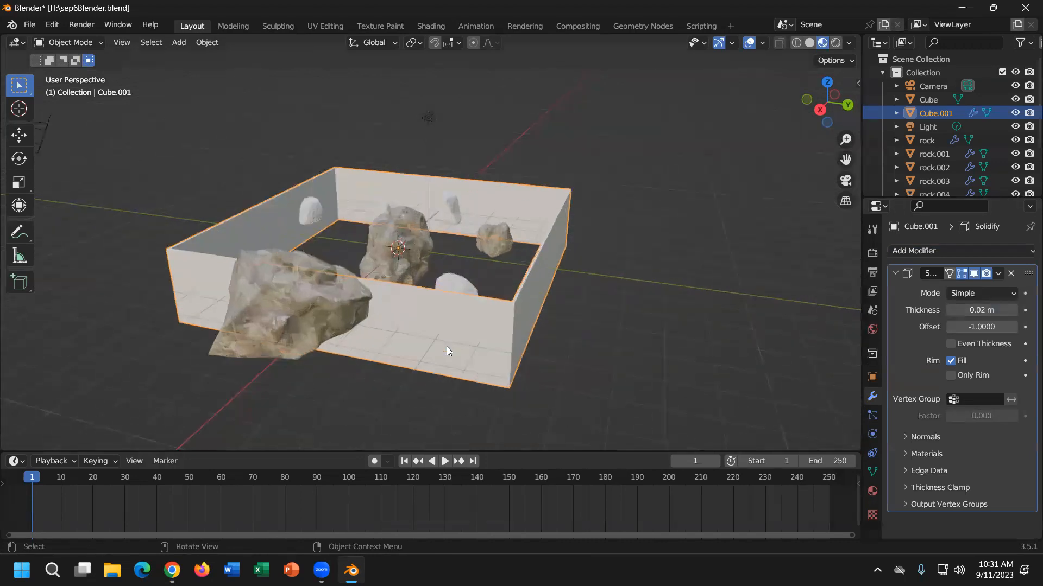
# Try a 0.01 m Solidify thickness on the four-walled frame and set it back to 0.02 m.
pyautogui.moveTo(603, 366); pyautogui.dragTo(706, 359, button='middle')
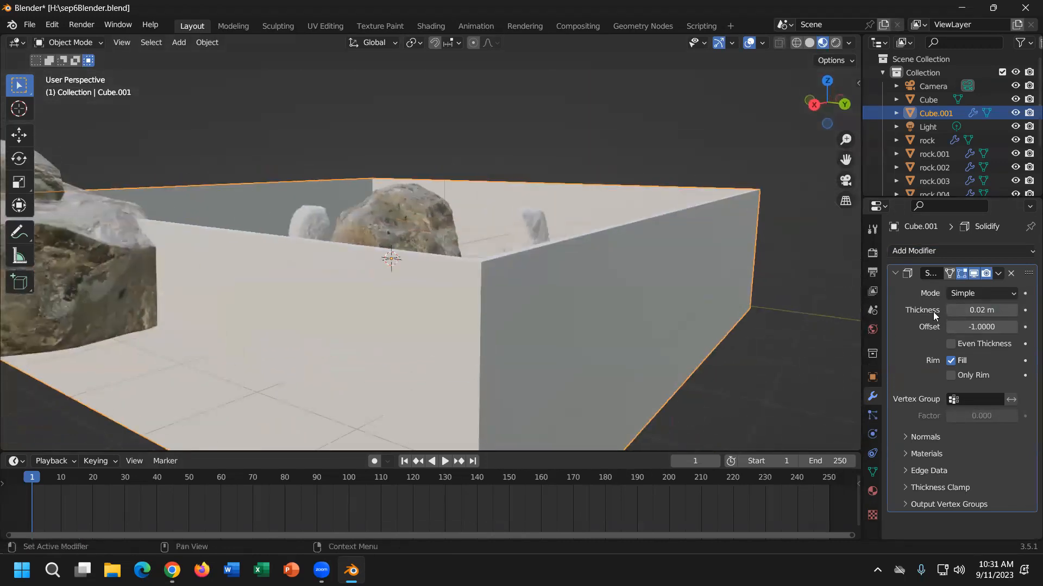
pyautogui.click(951, 309)
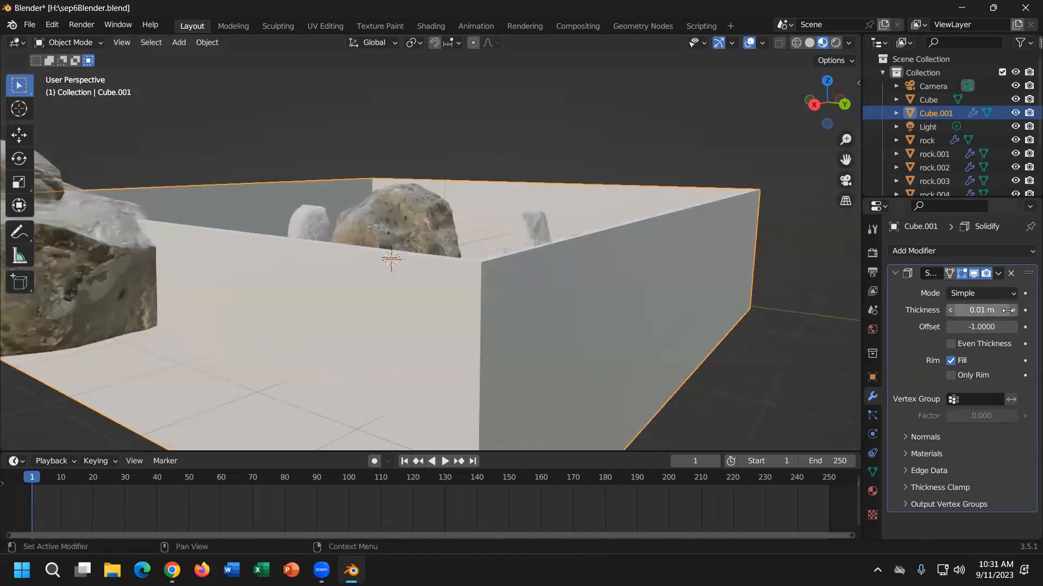
pyautogui.moveTo(976, 310); pyautogui.dragTo(984, 310)
pyautogui.moveTo(622, 378); pyautogui.dragTo(596, 367, button='middle')
pyautogui.scroll(-3, 533, 365)
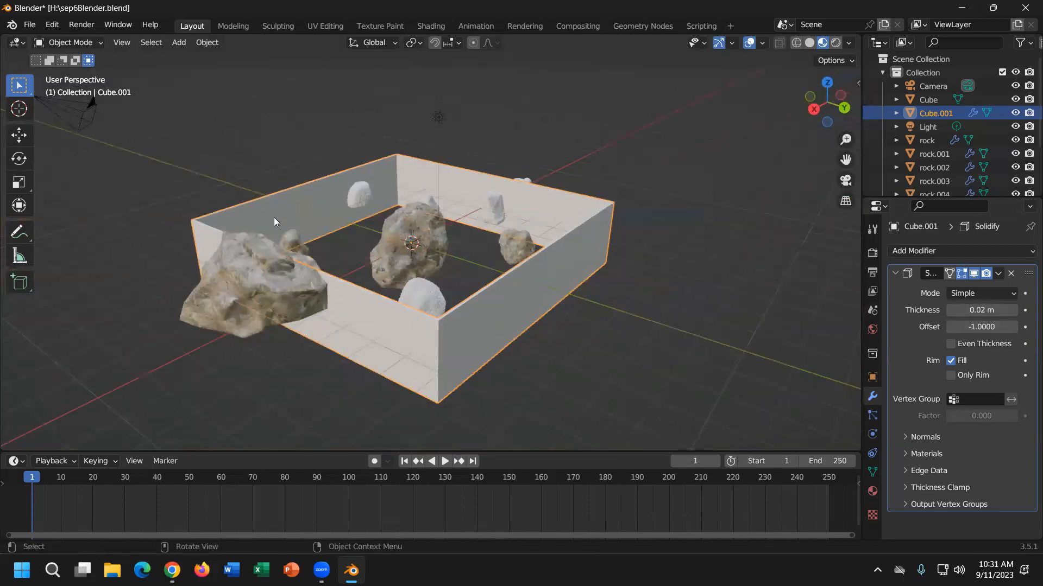
# Inspect the frame's mesh in Edit Mode with vertex selection and everything selected, and return to Object Mode.
pyautogui.click(79, 42)
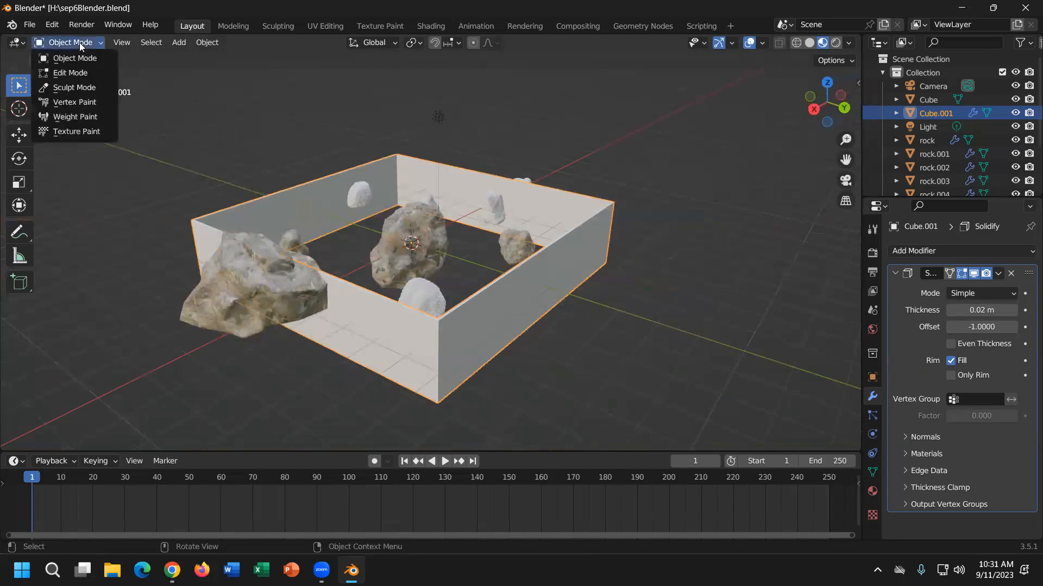
pyautogui.click(79, 72)
pyautogui.scroll(3, 589, 290)
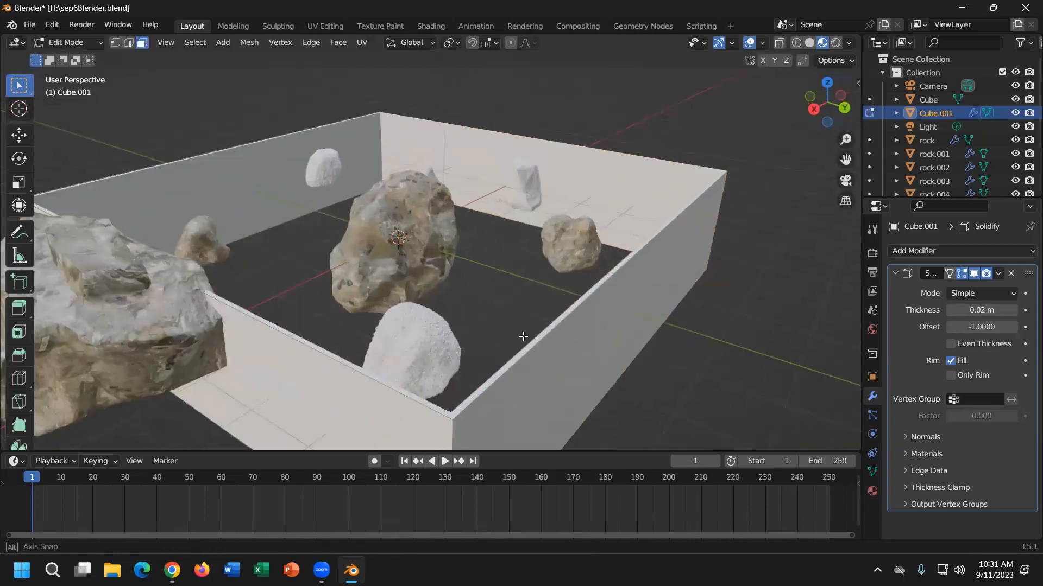
pyautogui.scroll(2, 515, 337)
pyautogui.click(115, 42)
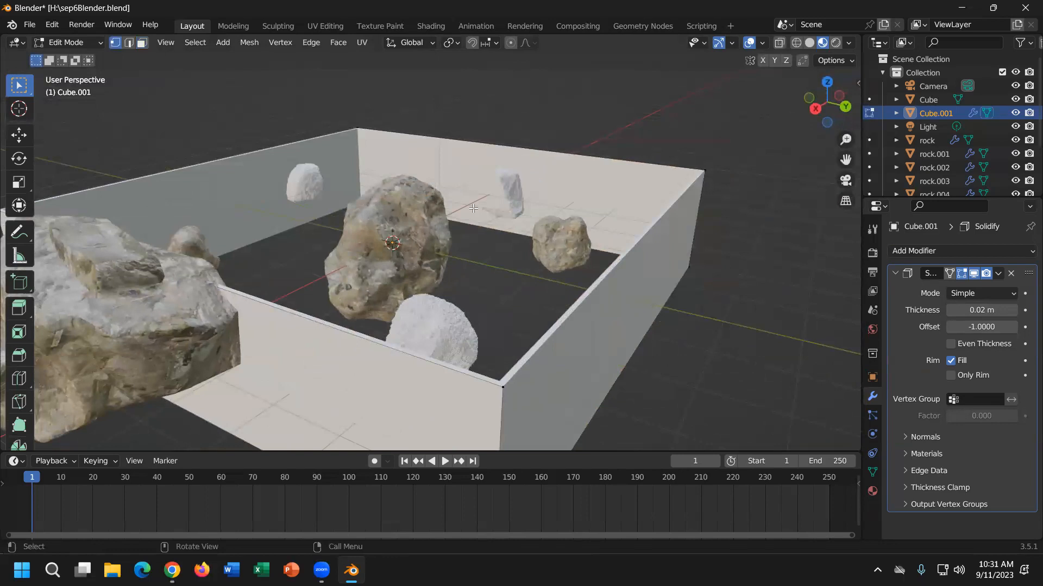
pyautogui.press('a')
pyautogui.click(65, 42)
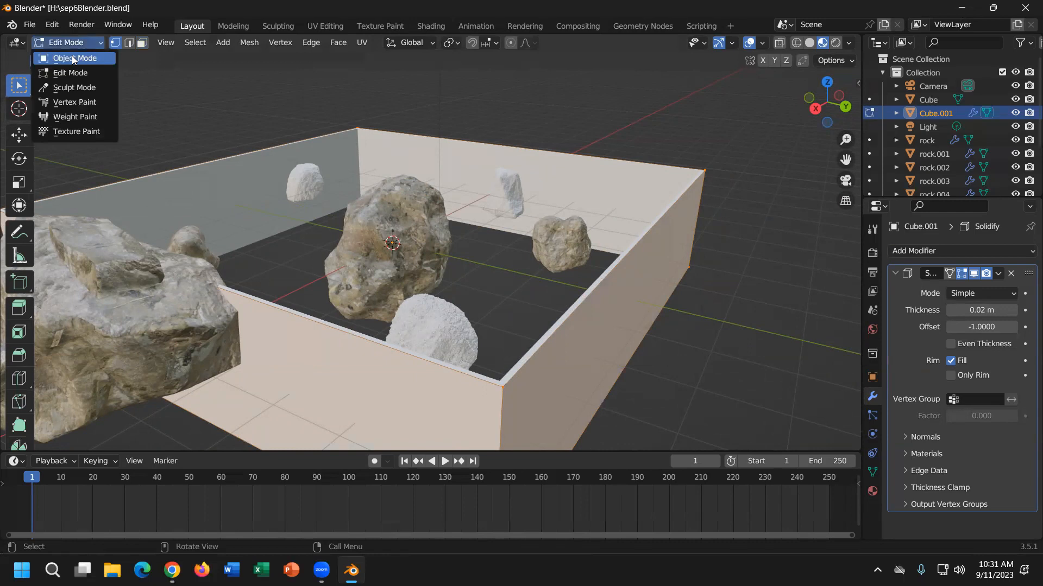
pyautogui.click(72, 55)
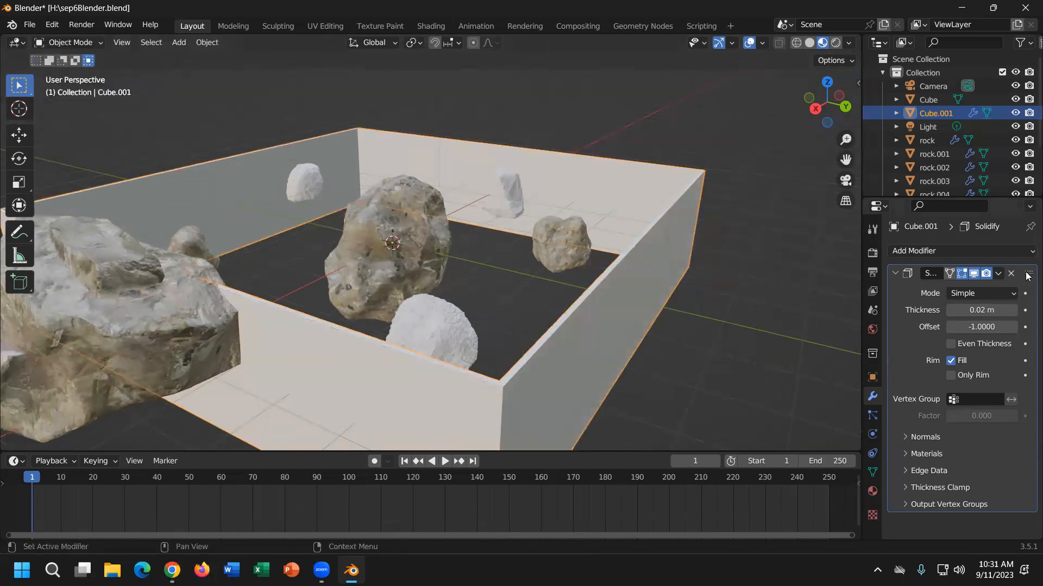
# Apply the Solidify modifier to the four-walled frame.
pyautogui.click(998, 275)
pyautogui.click(998, 274)
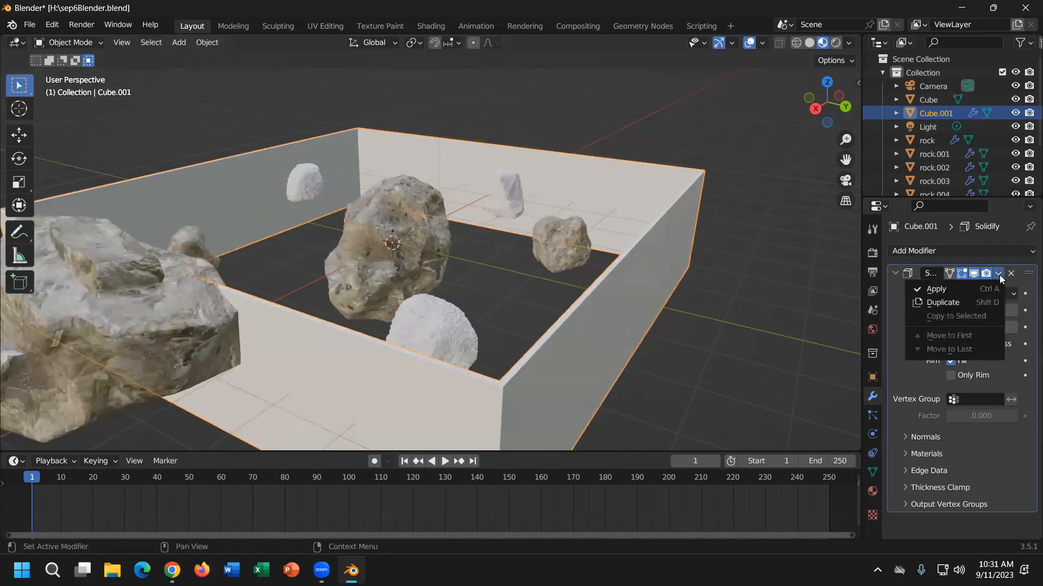
pyautogui.click(973, 289)
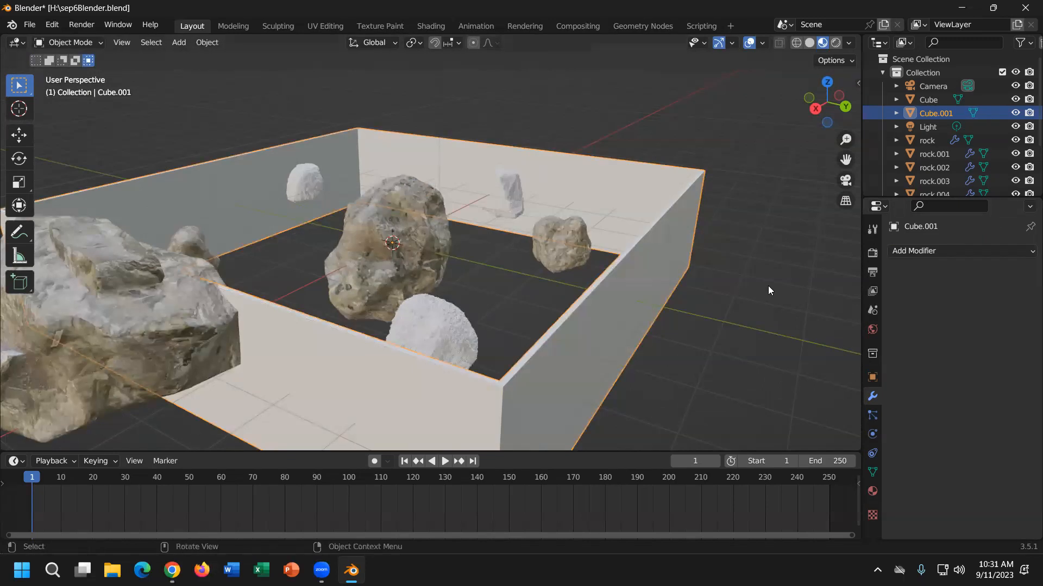
# Check the frame's thickened geometry in Edit Mode, return to Object Mode and deselect the frame.
pyautogui.click(68, 43)
pyautogui.click(69, 73)
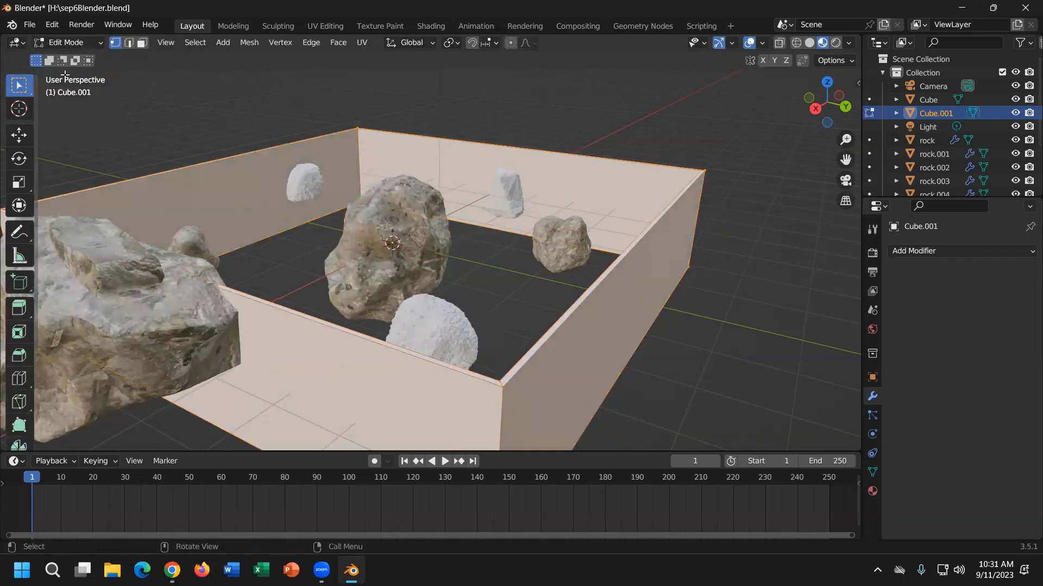
pyautogui.click(76, 43)
pyautogui.click(74, 59)
pyautogui.click(759, 286)
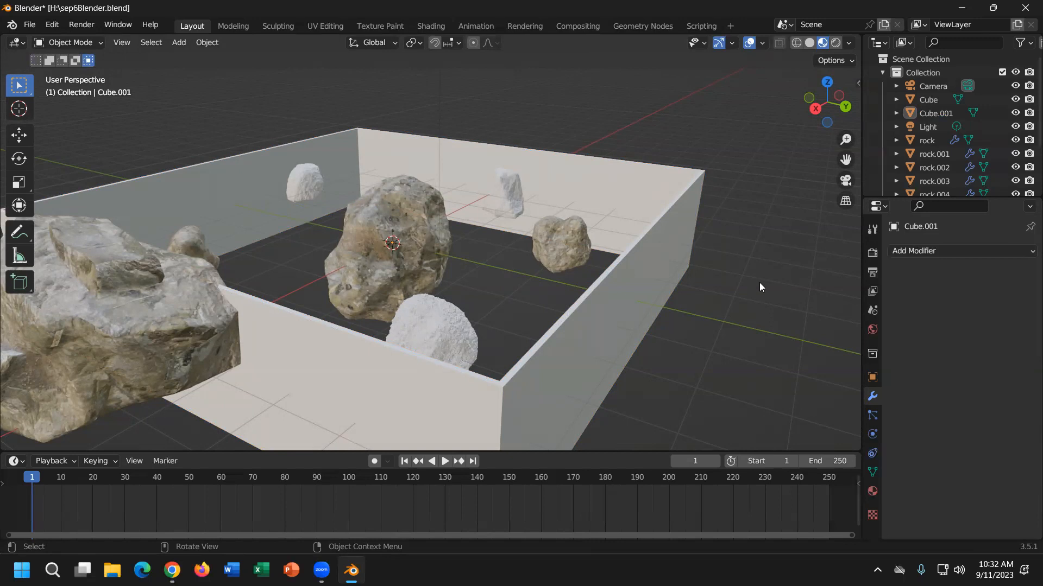
# Select the frame and, in the Shading workspace, create a new material for it named Mirror.
pyautogui.moveTo(647, 341); pyautogui.dragTo(479, 352, button='middle')
pyautogui.click(480, 348)
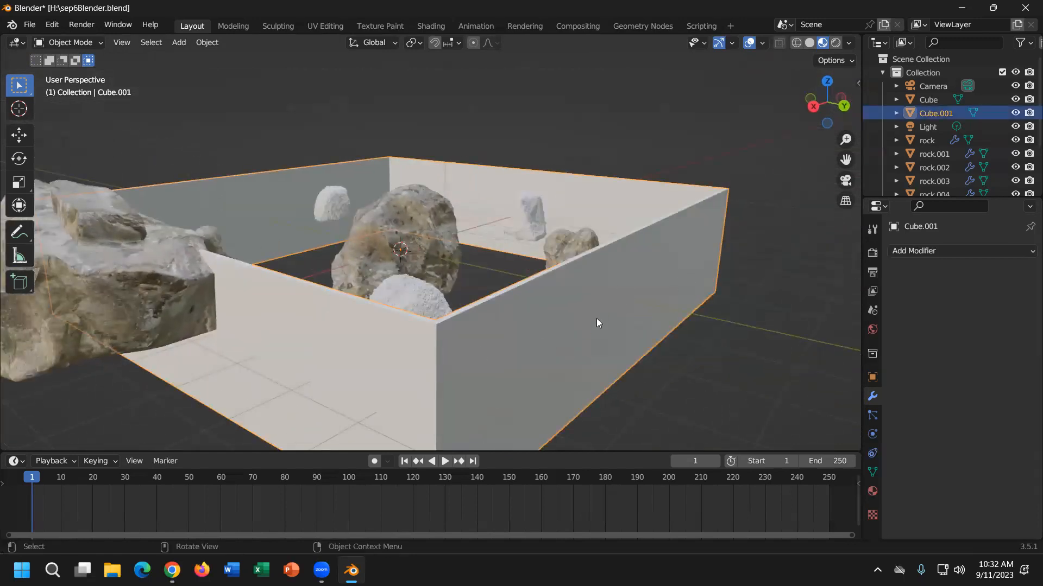
pyautogui.moveTo(544, 451); pyautogui.dragTo(547, 402)
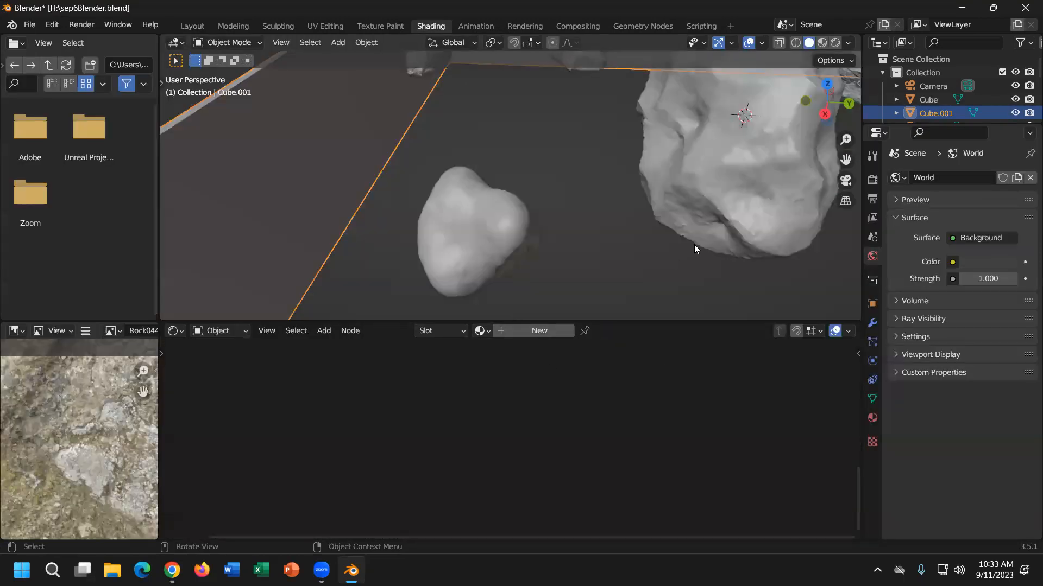
pyautogui.scroll(-7, 697, 243)
pyautogui.moveTo(698, 244); pyautogui.dragTo(643, 293, button='middle')
pyautogui.click(548, 331)
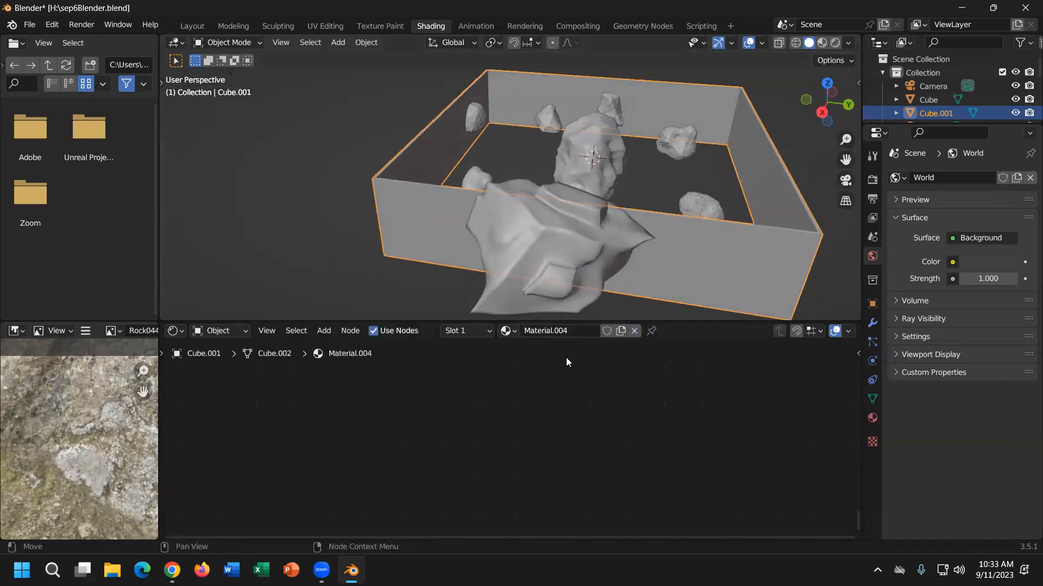
pyautogui.doubleClick(575, 332)
pyautogui.write('Mirror')
pyautogui.press('Return')
# Set the Mirror material's Metallic to 1.000 and Roughness to 0.000 in its shader node.
pyautogui.scroll(-5, 524, 424)
pyautogui.moveTo(557, 409); pyautogui.dragTo(509, 483, button='middle')
pyautogui.scroll(5, 496, 433)
pyautogui.scroll(1, 505, 460)
pyautogui.moveTo(509, 417); pyautogui.dragTo(564, 392)
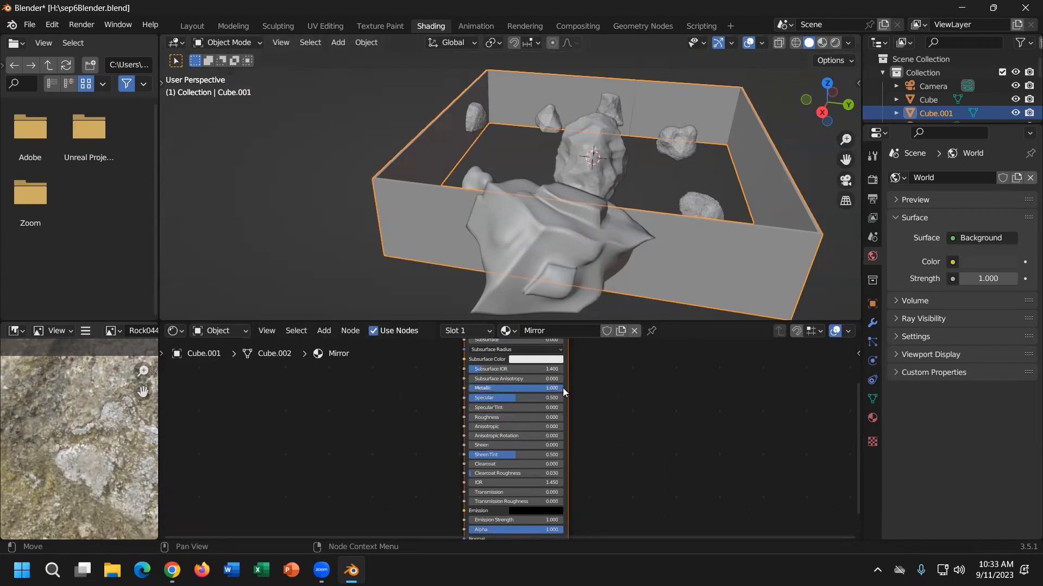
# Preview the Mirror material on the frame in Material Preview shading from different angles.
pyautogui.click(822, 43)
pyautogui.moveTo(782, 296)
pyautogui.mouseDown(button='middle')
pyautogui.moveTo(701, 266)
pyautogui.moveTo(650, 287)
pyautogui.moveTo(654, 295)
pyautogui.moveTo(639, 286)
pyautogui.mouseUp(button='middle')
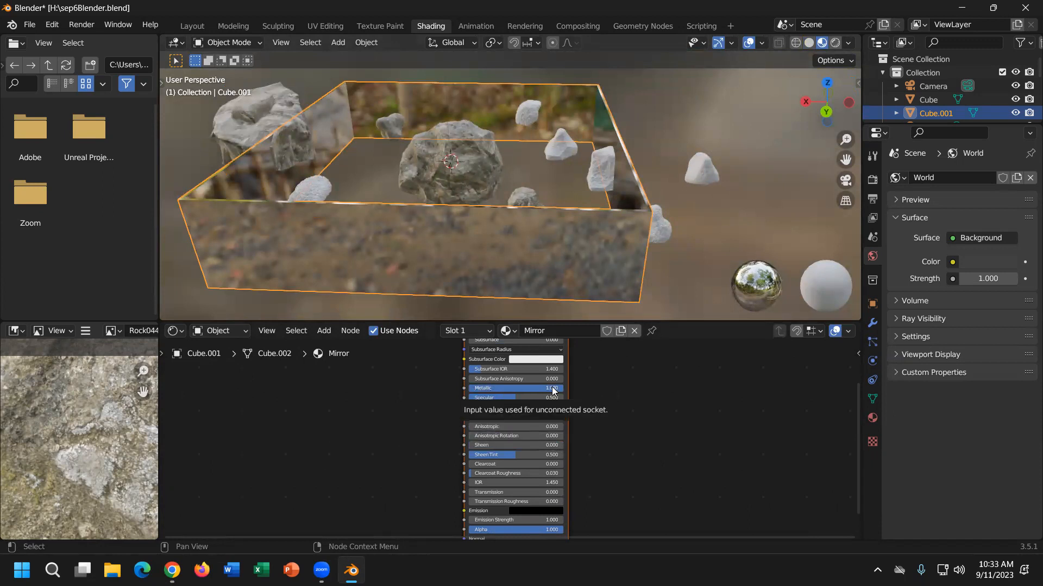
pyautogui.moveTo(625, 159); pyautogui.dragTo(758, 81, button='middle')
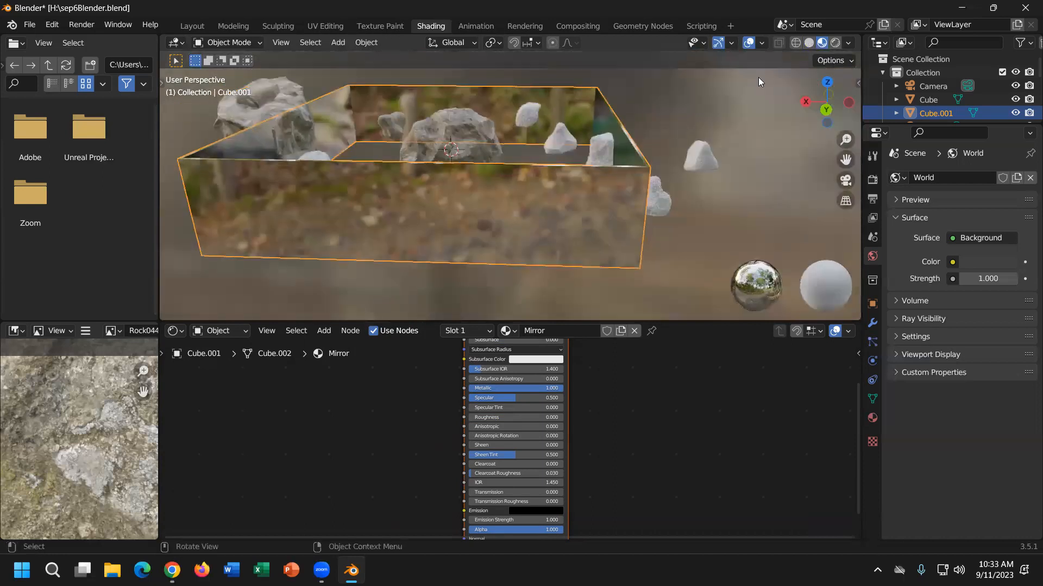
# View the frame in Rendered shading and check the render engine setting.
pyautogui.click(839, 43)
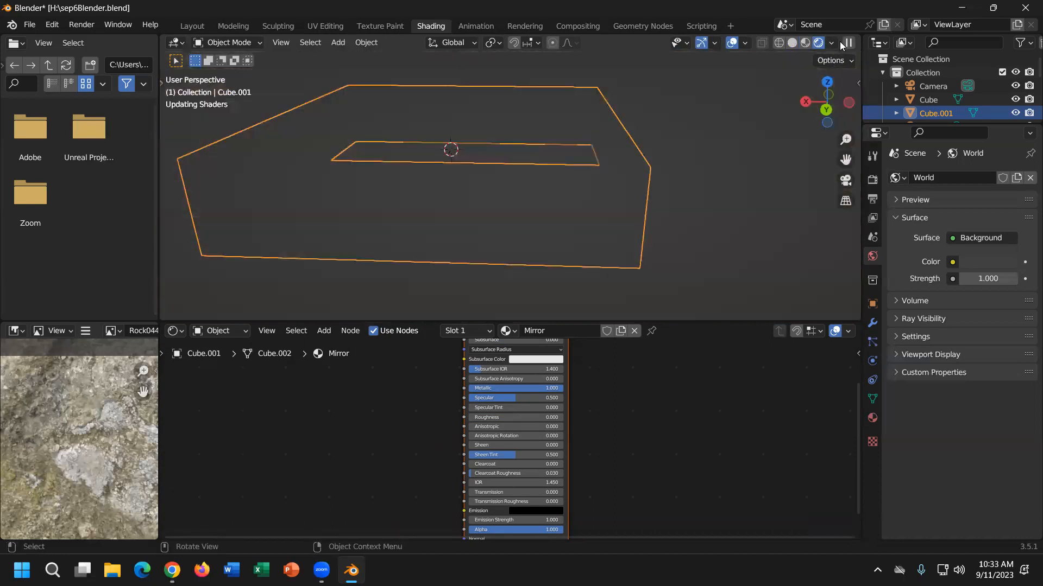
pyautogui.moveTo(656, 192)
pyautogui.mouseDown(button='middle')
pyautogui.moveTo(597, 213)
pyautogui.moveTo(624, 207)
pyautogui.mouseUp(button='middle')
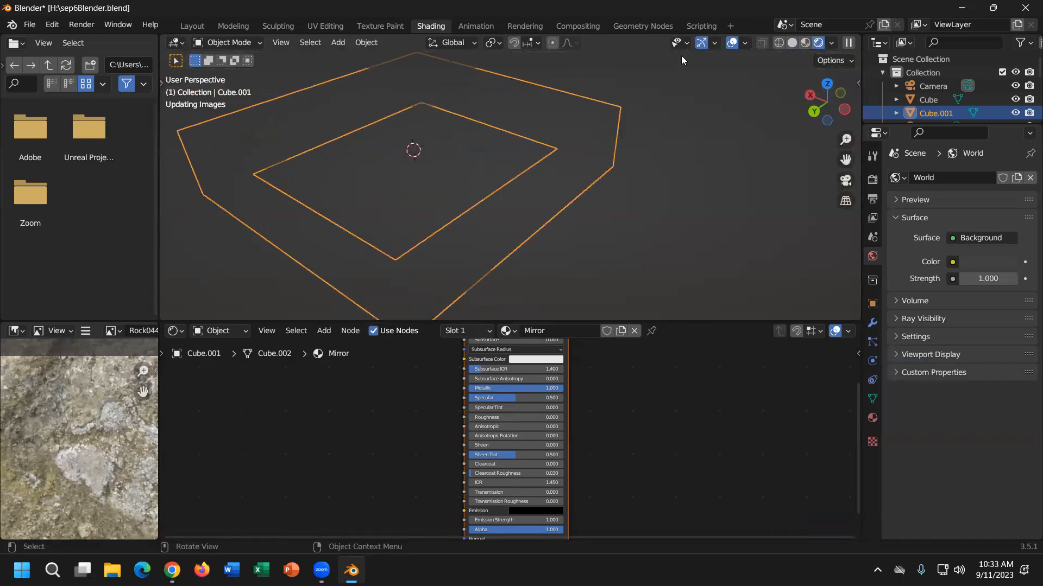
pyautogui.click(872, 179)
pyautogui.click(966, 176)
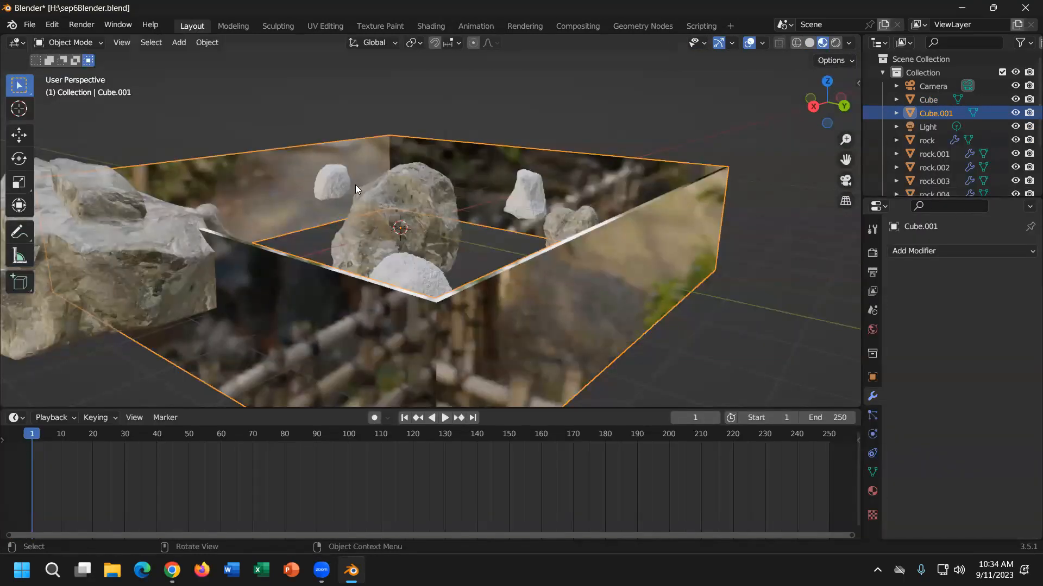
# In the Layout workspace, add a point light and move it about 2.7 m up above the enclosed rocks.
pyautogui.moveTo(358, 198); pyautogui.dragTo(342, 213, button='middle')
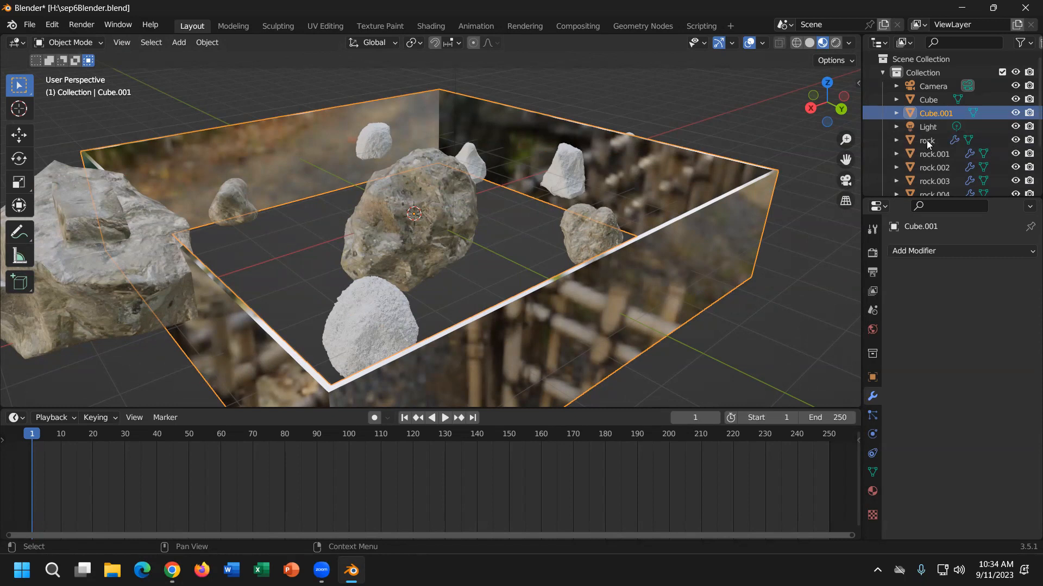
pyautogui.click(180, 45)
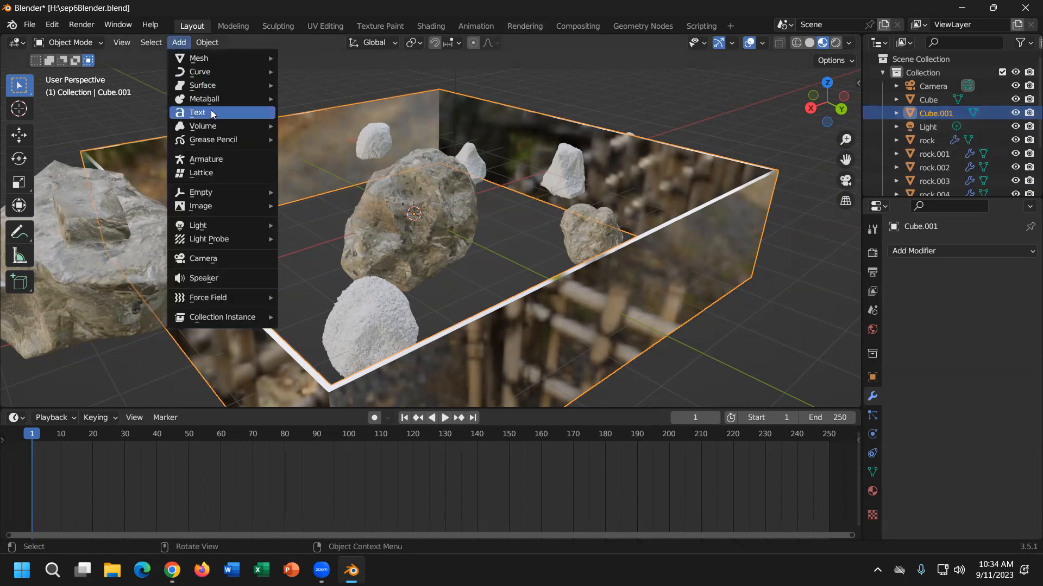
pyautogui.moveTo(239, 225)
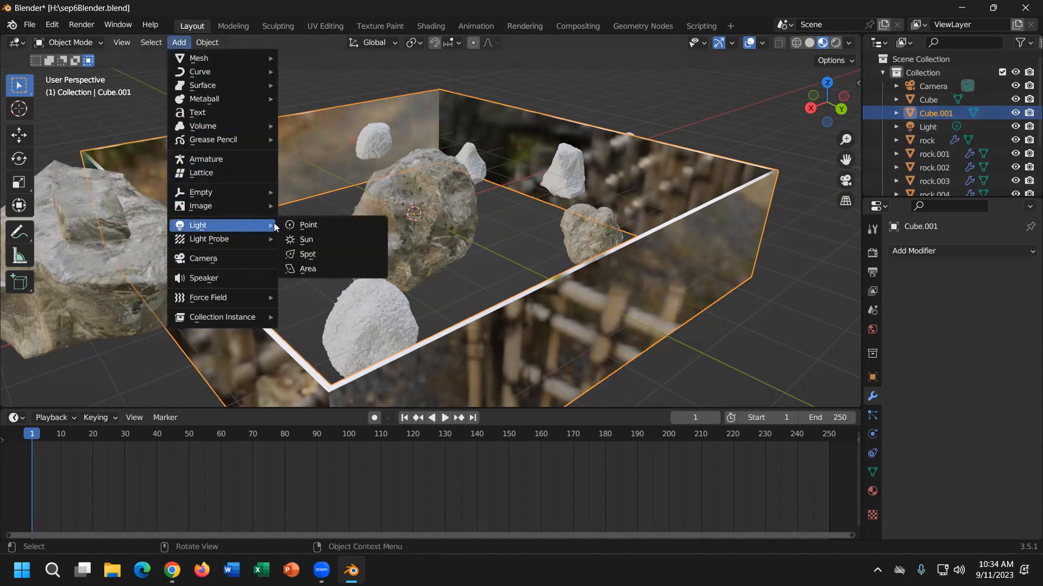
pyautogui.click(315, 225)
pyautogui.moveTo(551, 290); pyautogui.dragTo(441, 156, button='middle')
pyautogui.press('g')
pyautogui.click(463, 103)
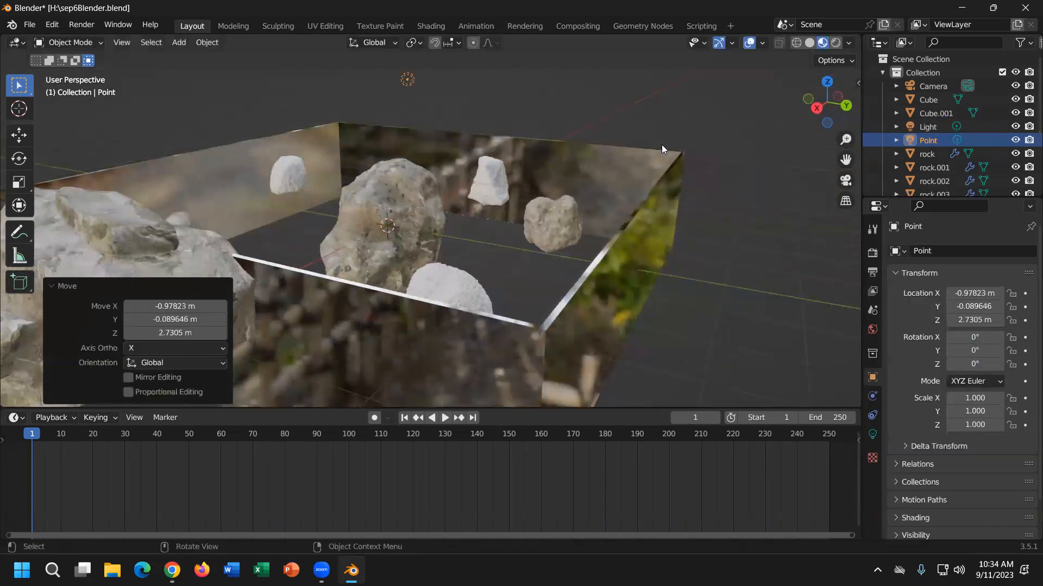
# Set the new point light's power to 5000 W.
pyautogui.click(872, 435)
pyautogui.click(976, 343)
pyautogui.write('5000')
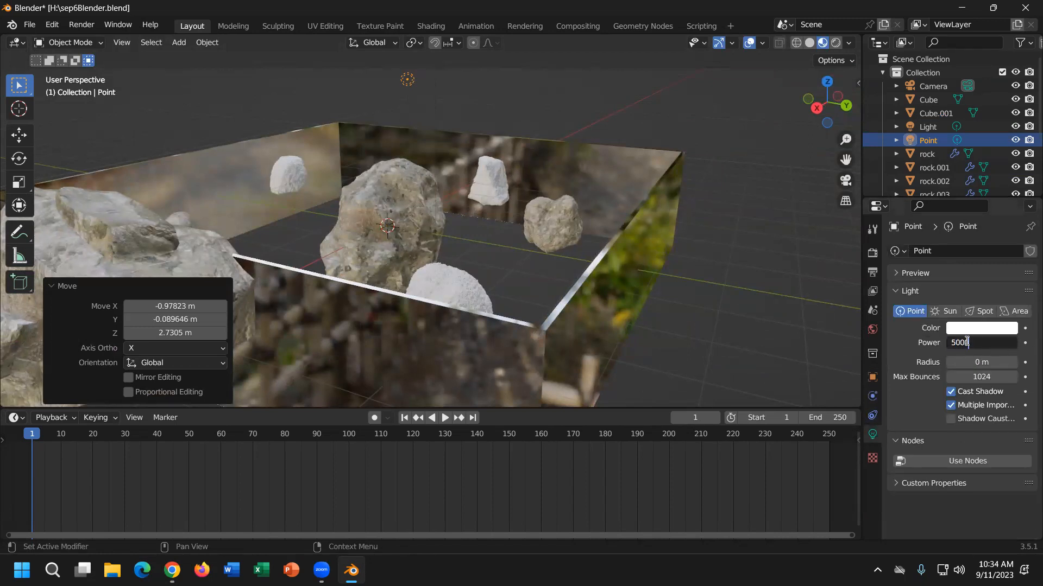
# Switch the Layout viewport to Rendered shading and view the lit scene from another angle.
pyautogui.click(836, 45)
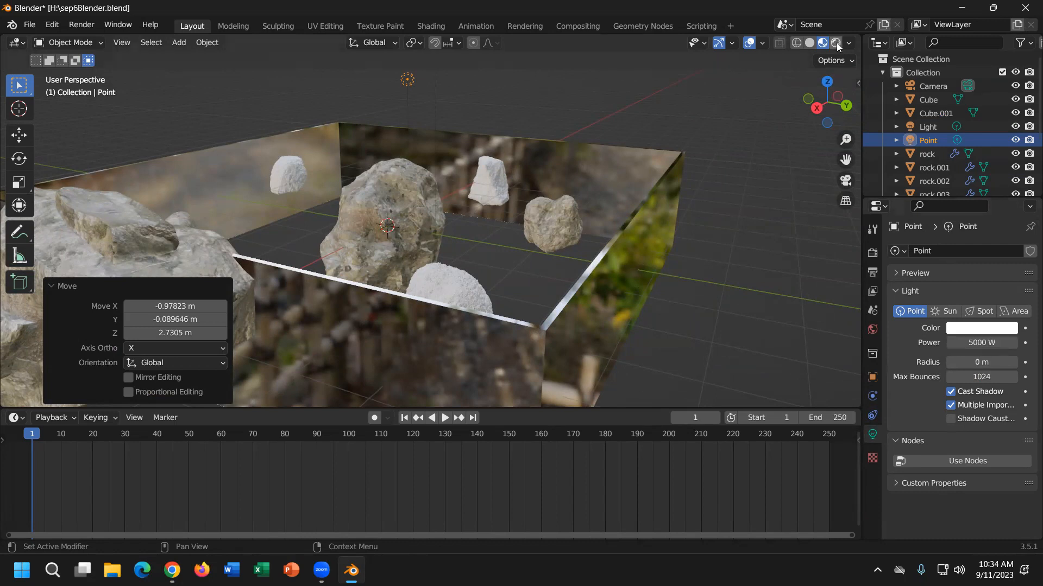
pyautogui.click(836, 46)
pyautogui.moveTo(706, 137)
pyautogui.mouseDown(button='middle')
pyautogui.moveTo(698, 153)
pyautogui.moveTo(696, 144)
pyautogui.mouseUp(button='middle')
pyautogui.scroll(-5, 1002, 176)
pyautogui.scroll(5, 1002, 176)
pyautogui.moveTo(439, 205); pyautogui.dragTo(489, 223, button='middle')
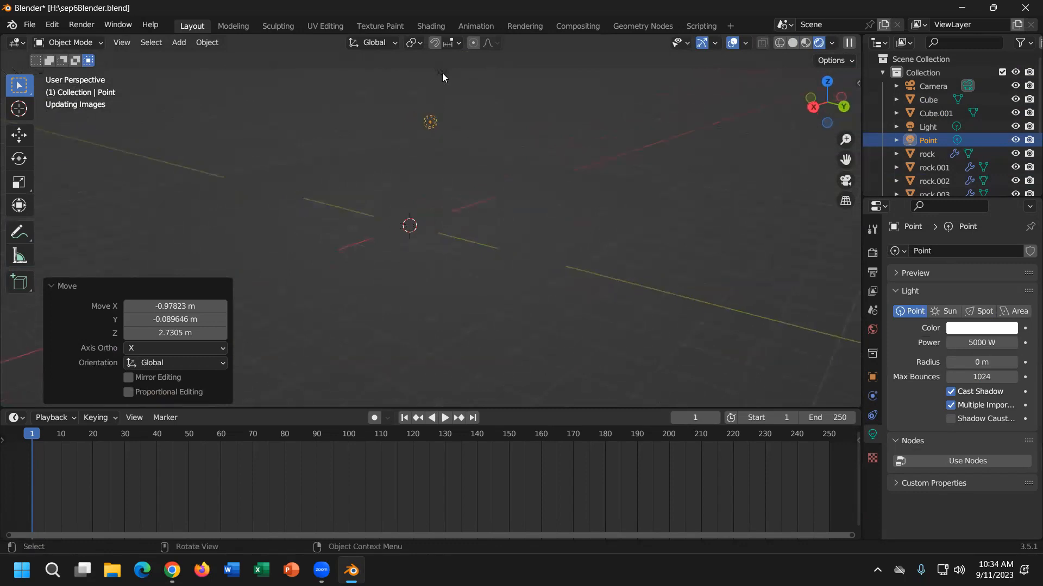
# Select the added point light below the original light and delete it.
pyautogui.click(442, 71)
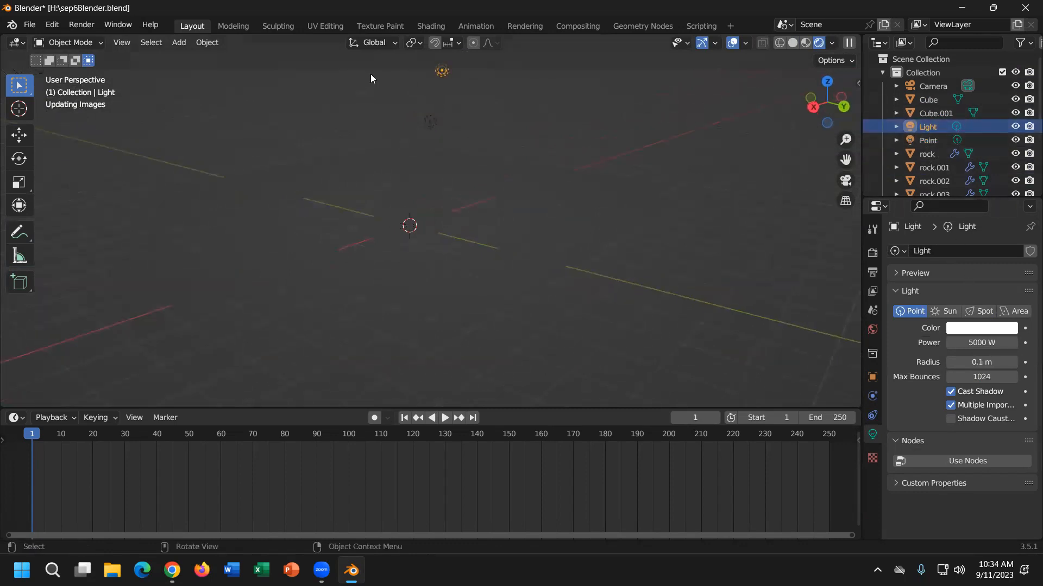
pyautogui.click(429, 122)
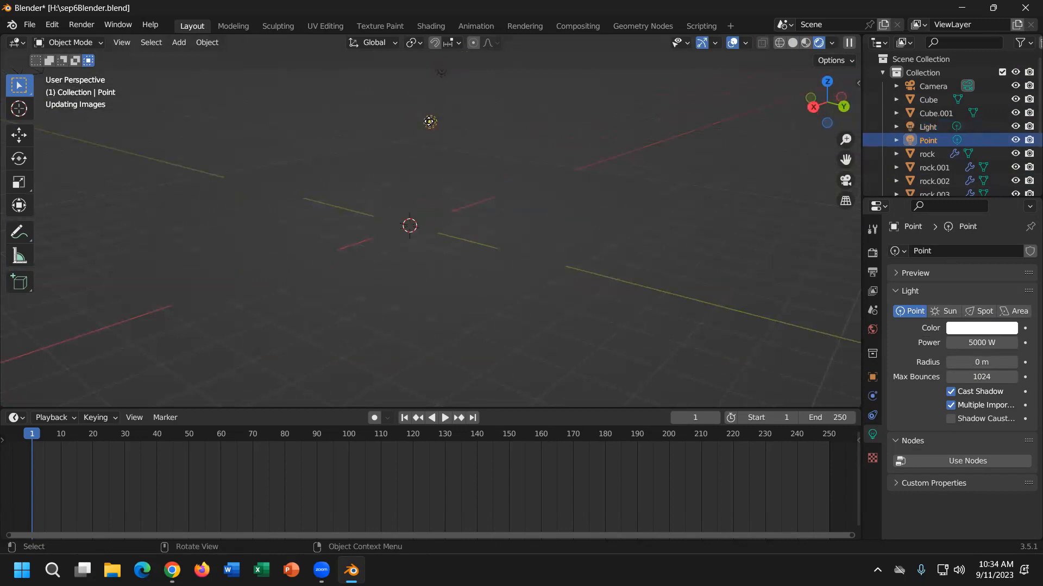
pyautogui.press('Delete')
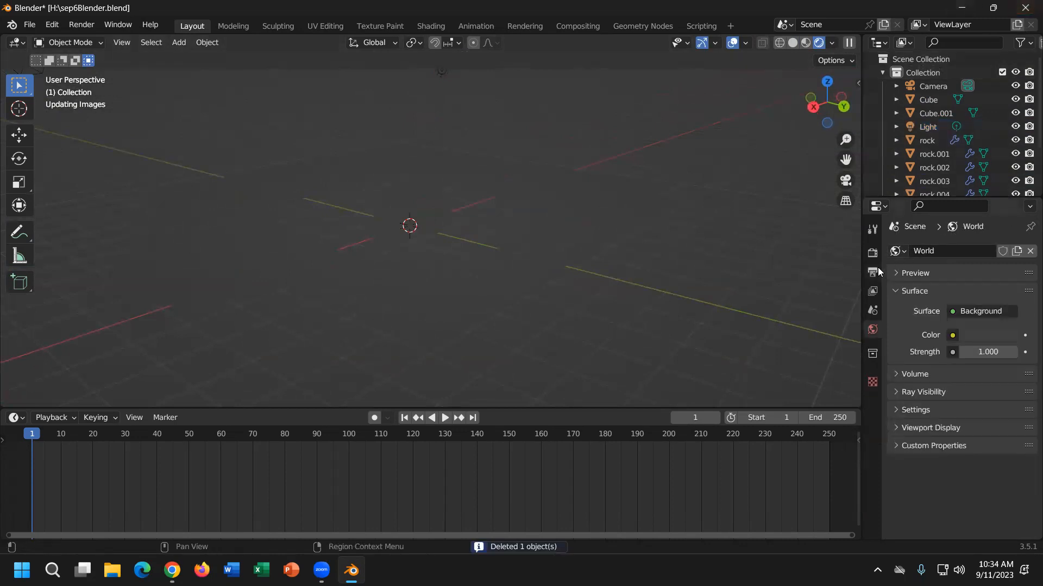
# Set the maximum samples to 30 for both the viewport and the final render, and review the rendered rocks and mirrors.
pyautogui.click(872, 253)
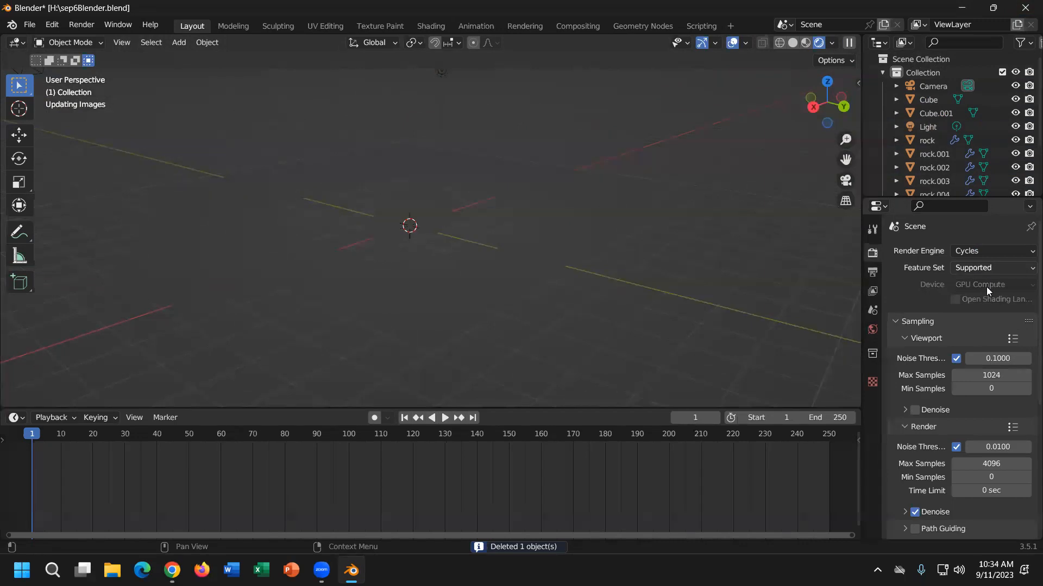
pyautogui.click(991, 375)
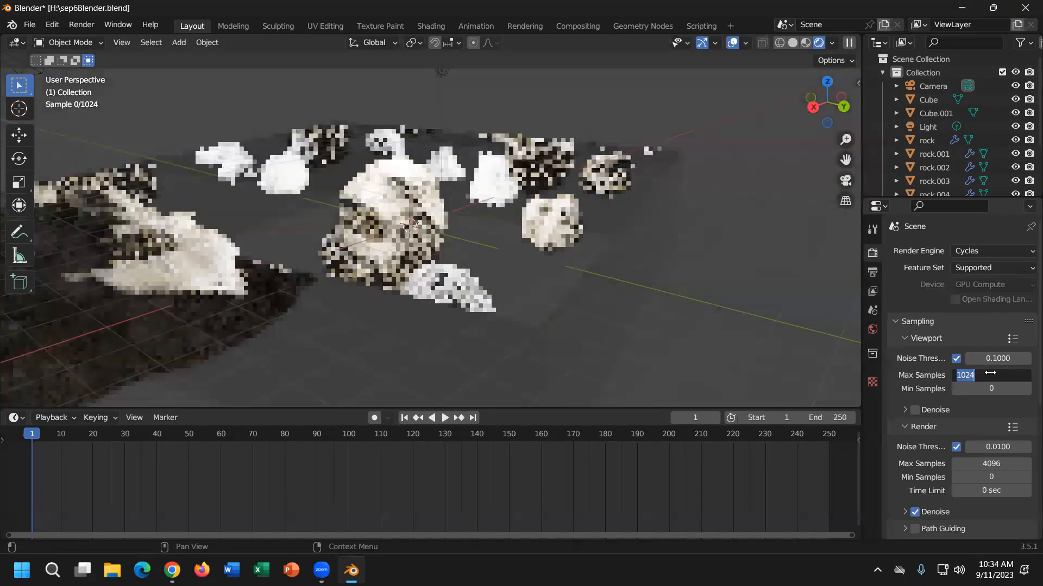
pyautogui.write('30')
pyautogui.click(992, 463)
pyautogui.write('30')
pyautogui.click(597, 280)
pyautogui.moveTo(600, 280)
pyautogui.mouseDown(button='middle')
pyautogui.moveTo(651, 309)
pyautogui.moveTo(605, 296)
pyautogui.mouseUp(button='middle')
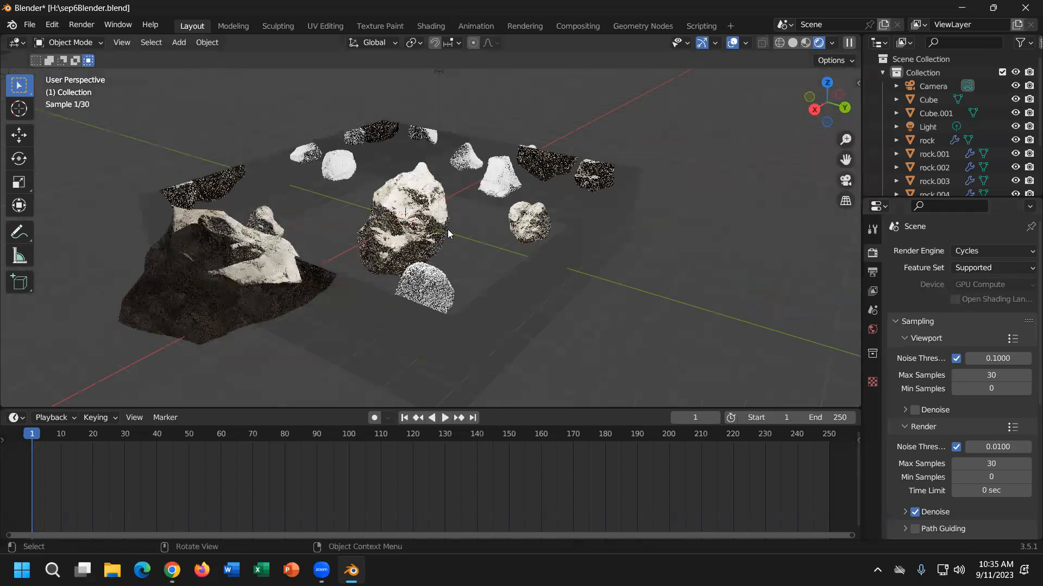
pyautogui.moveTo(447, 229); pyautogui.dragTo(482, 218, button='middle')
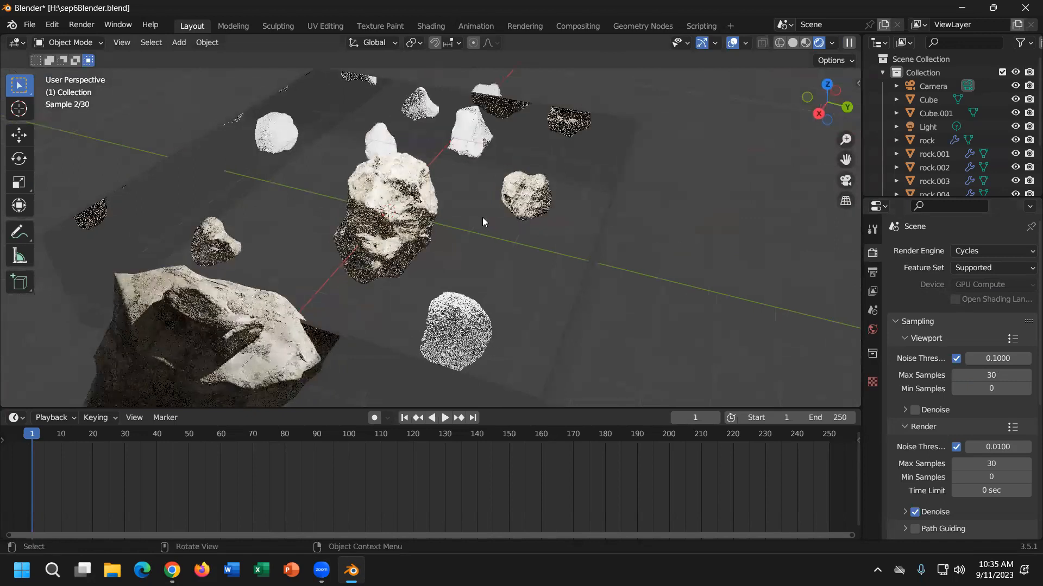
# Switch the Layout viewport to Material Preview shading with the whole mirror enclosure in view.
pyautogui.scroll(-4, 482, 217)
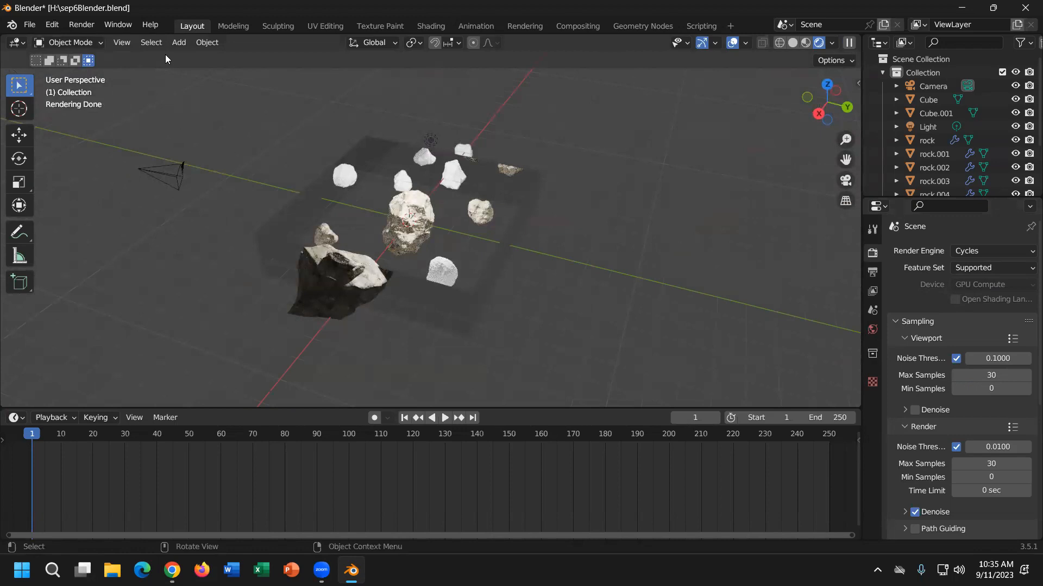
pyautogui.click(29, 25)
pyautogui.click(805, 43)
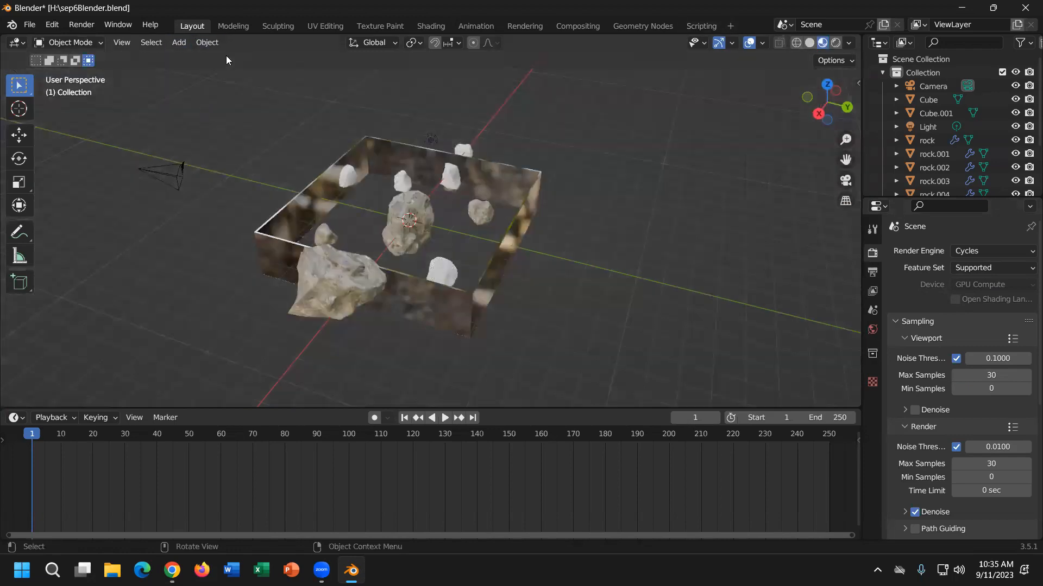
# Add a mesh plane at the origin as the floor and scale it up about 15.7 times, well beyond the mirror enclosure.
pyautogui.click(207, 43)
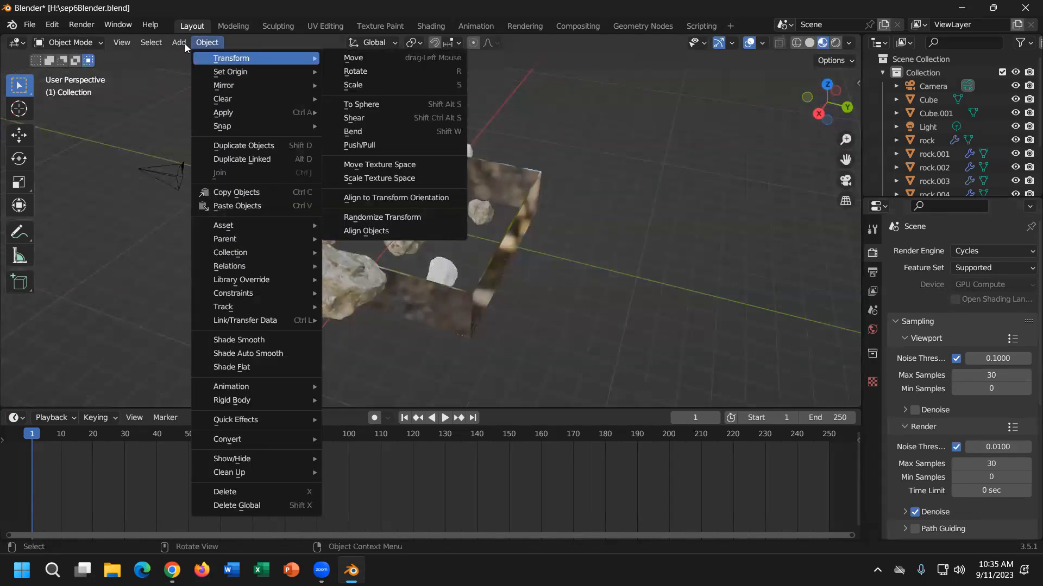
pyautogui.moveTo(179, 43)
pyautogui.moveTo(250, 59)
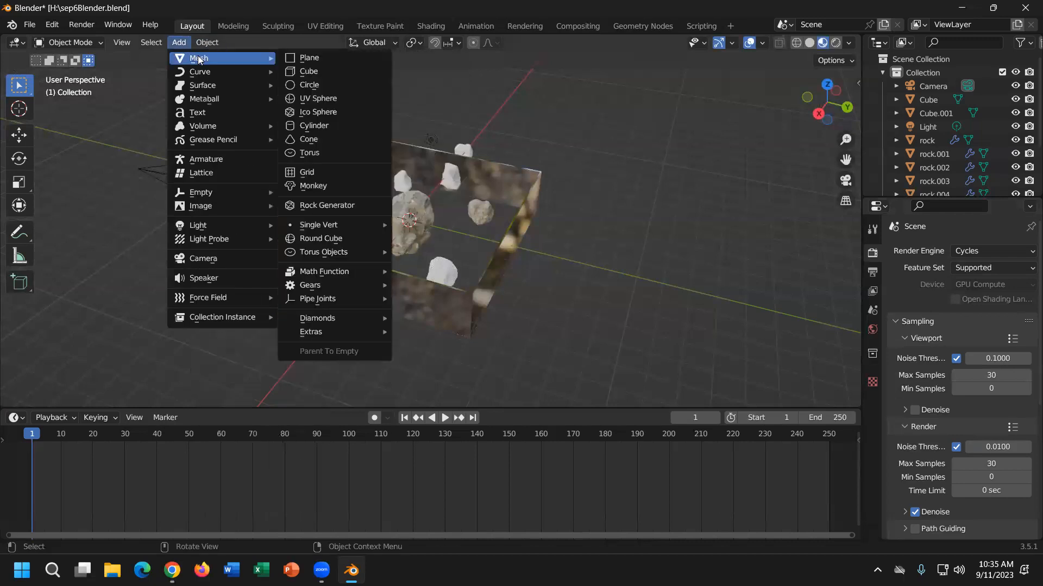
pyautogui.click(321, 59)
pyautogui.press('s')
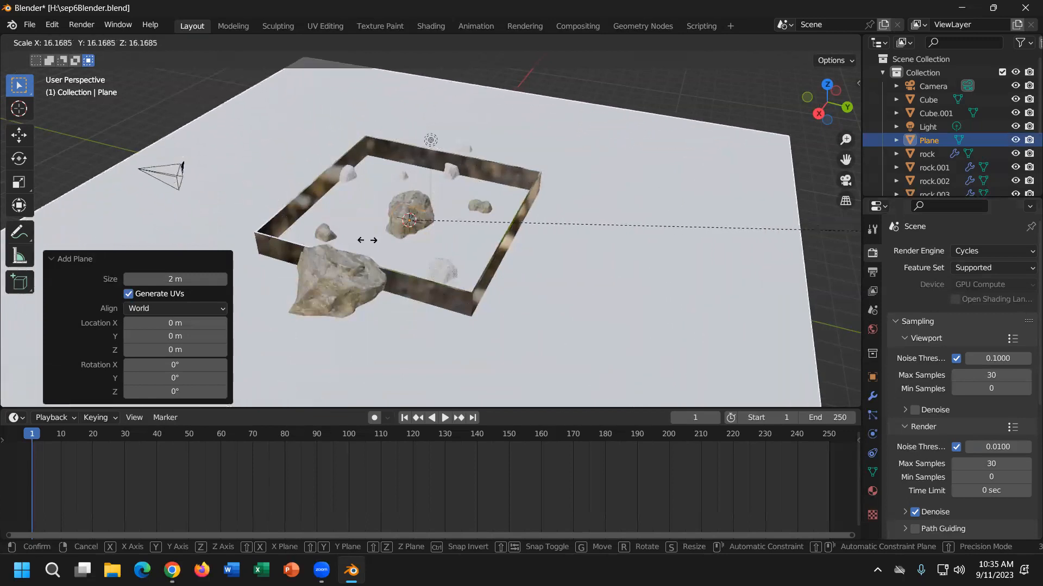
pyautogui.click(344, 245)
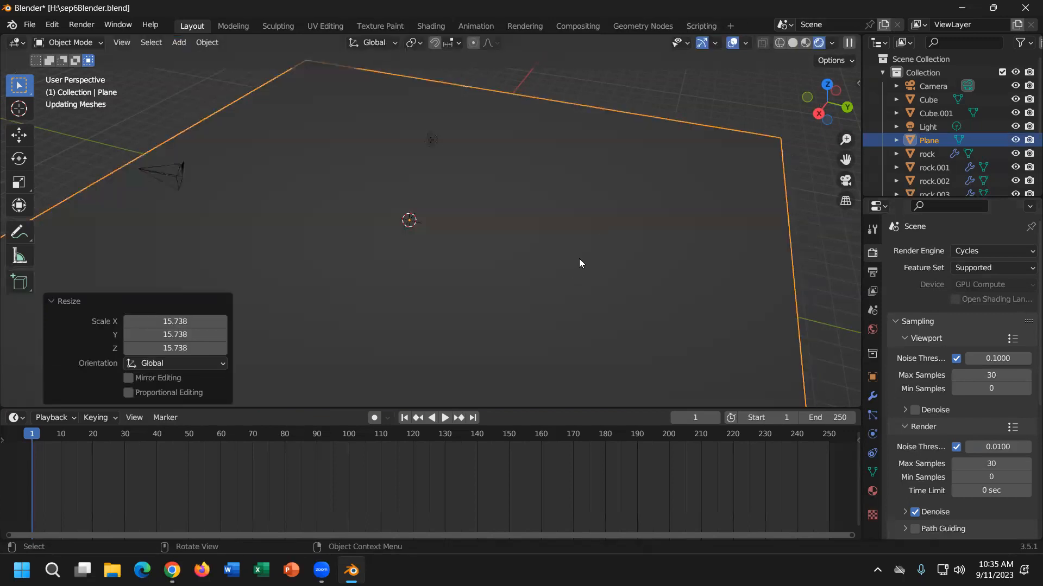
pyautogui.moveTo(579, 259)
pyautogui.mouseDown(button='middle')
pyautogui.moveTo(541, 219)
pyautogui.moveTo(570, 235)
pyautogui.moveTo(431, 276)
pyautogui.mouseUp(button='middle')
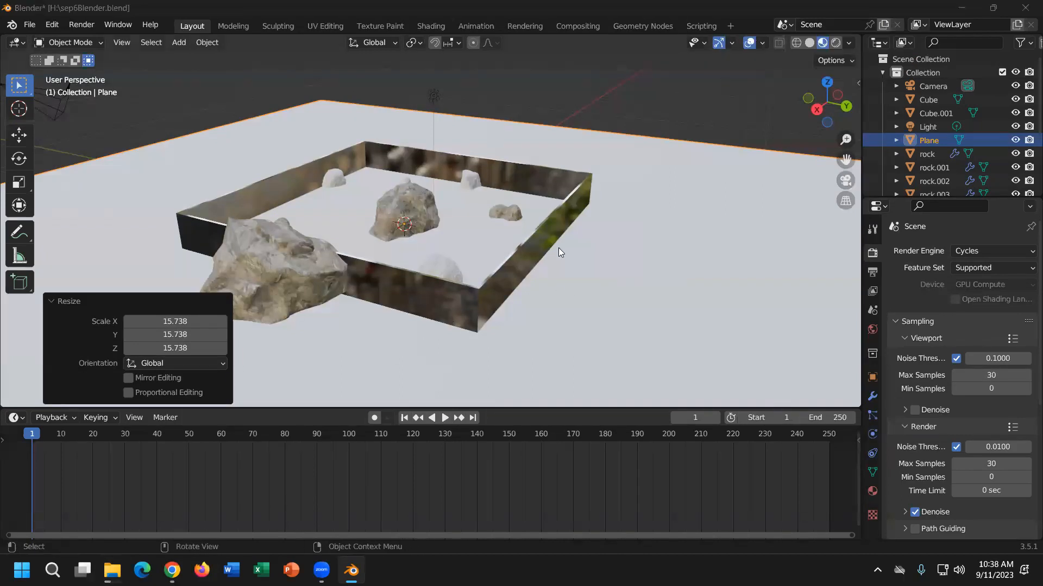
# Search the add-on preferences for "node" to check whether Node Wrangler is enabled, and close the preferences.
pyautogui.click(52, 24)
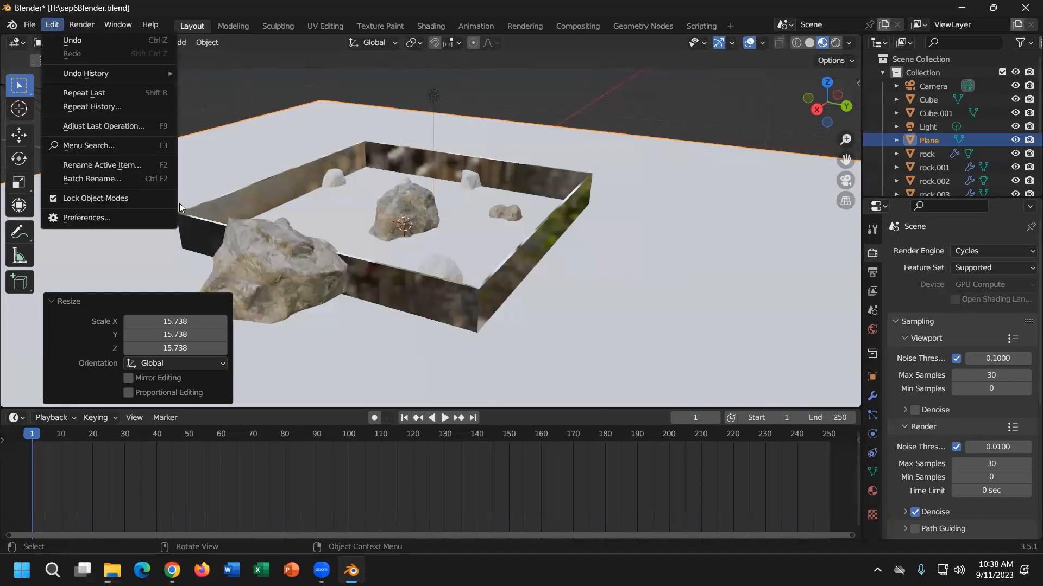
pyautogui.click(128, 218)
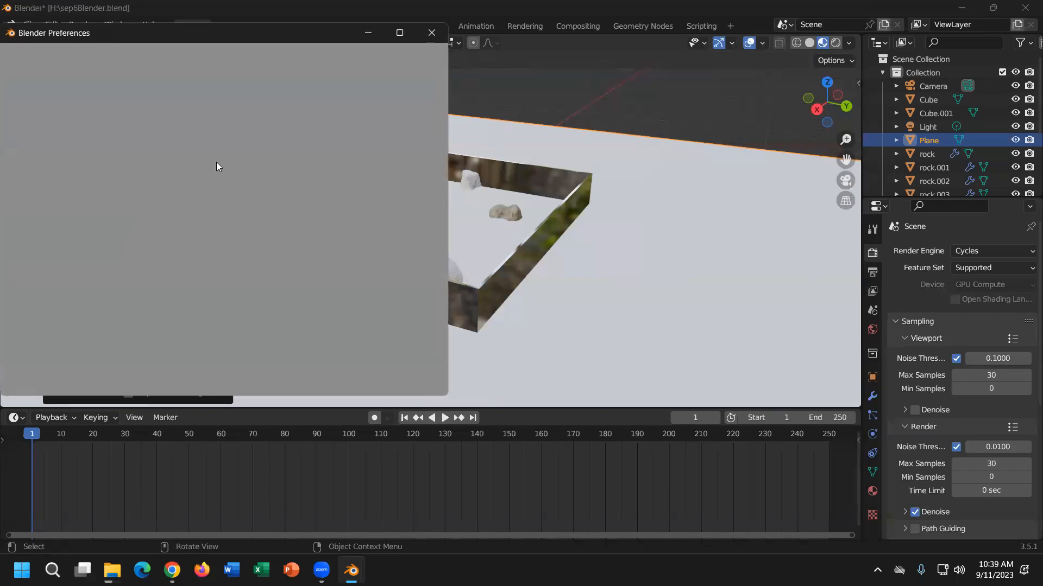
pyautogui.click(361, 71)
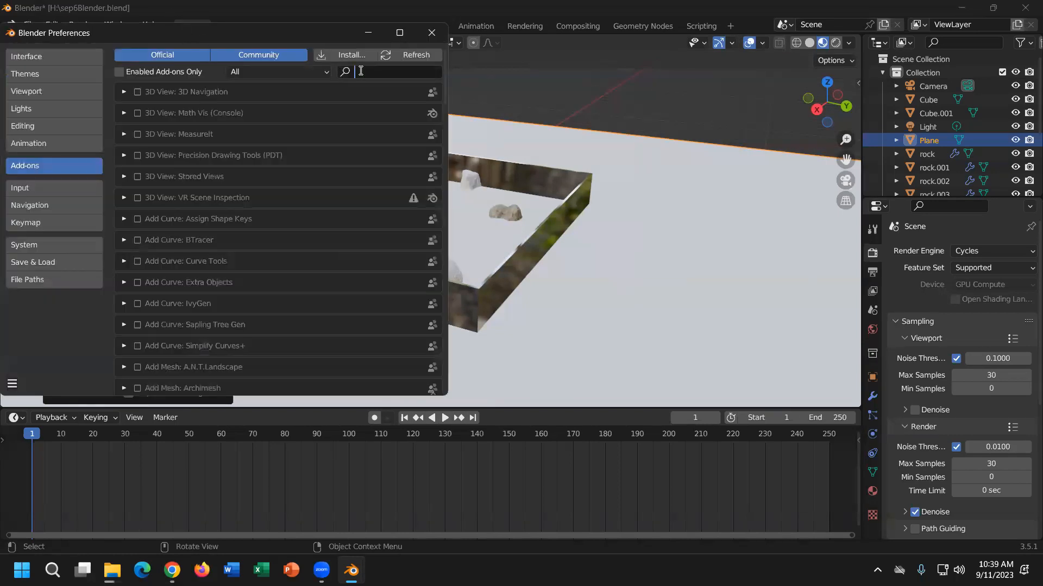
pyautogui.write('node')
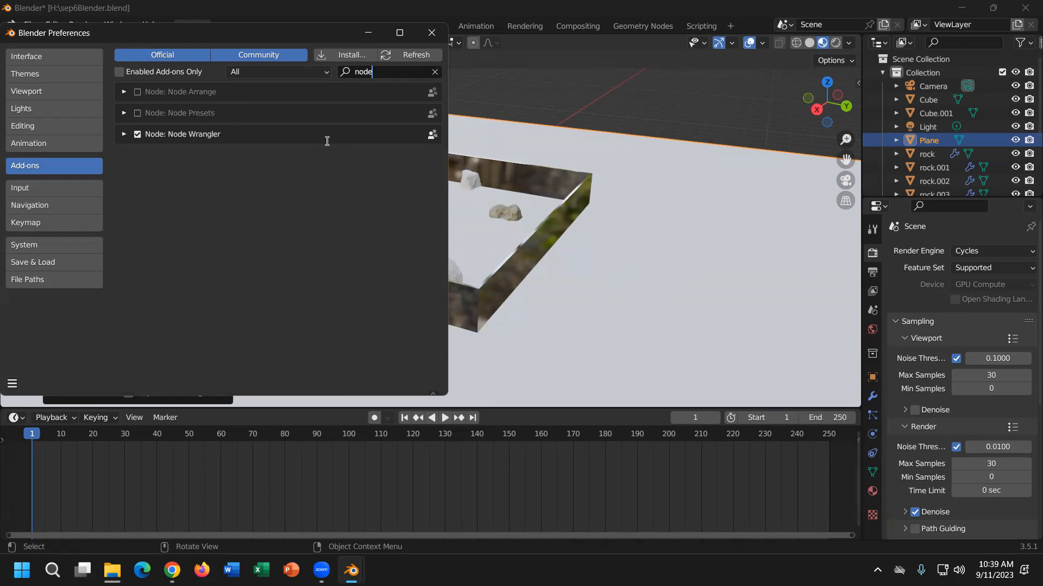
pyautogui.click(431, 33)
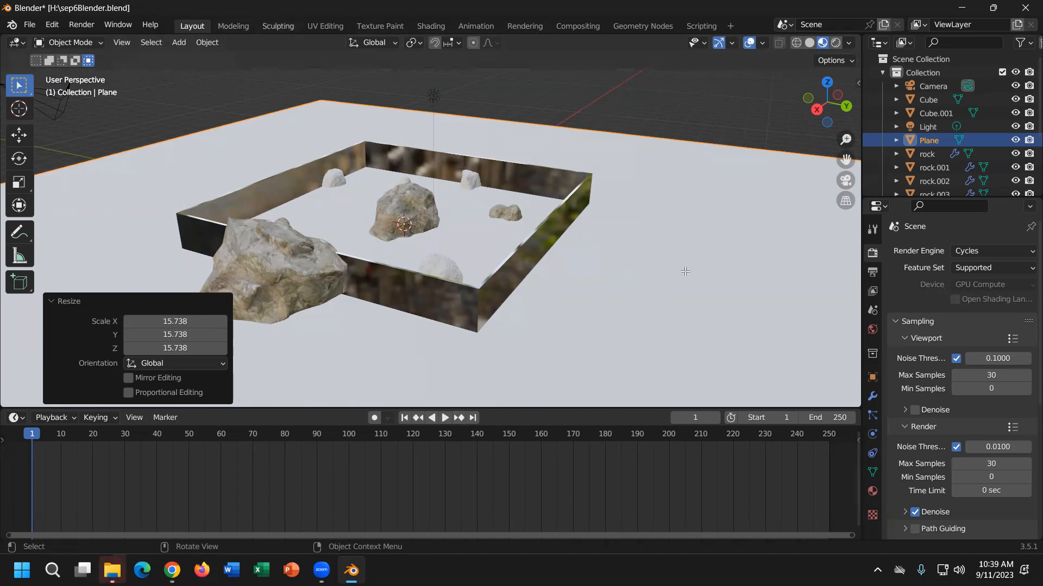
# Unwrap the floor plane in the UV Editing workspace using Smart UV Project with its default settings.
pyautogui.click(325, 26)
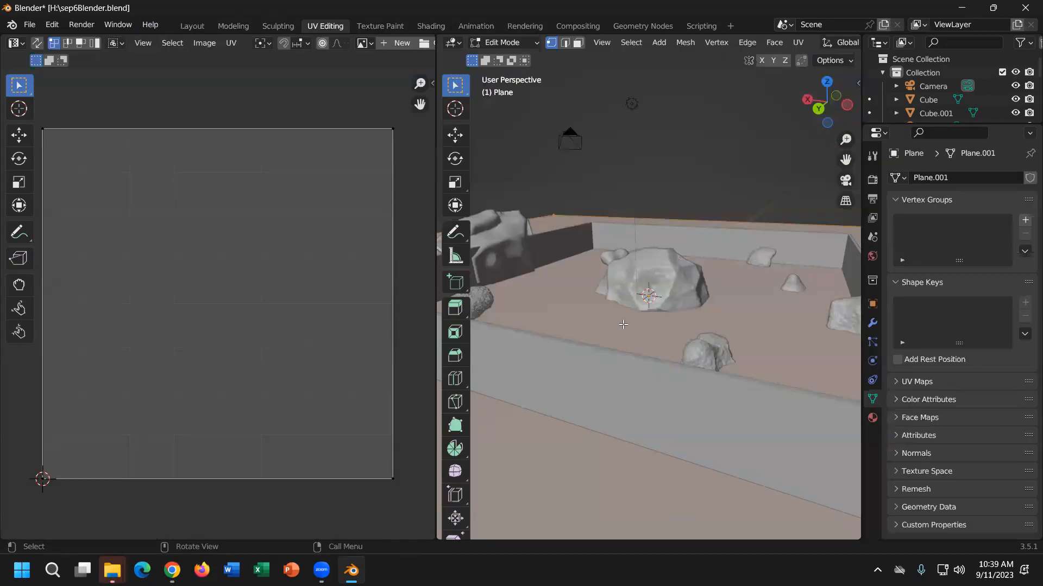
pyautogui.press('u')
pyautogui.click(611, 342)
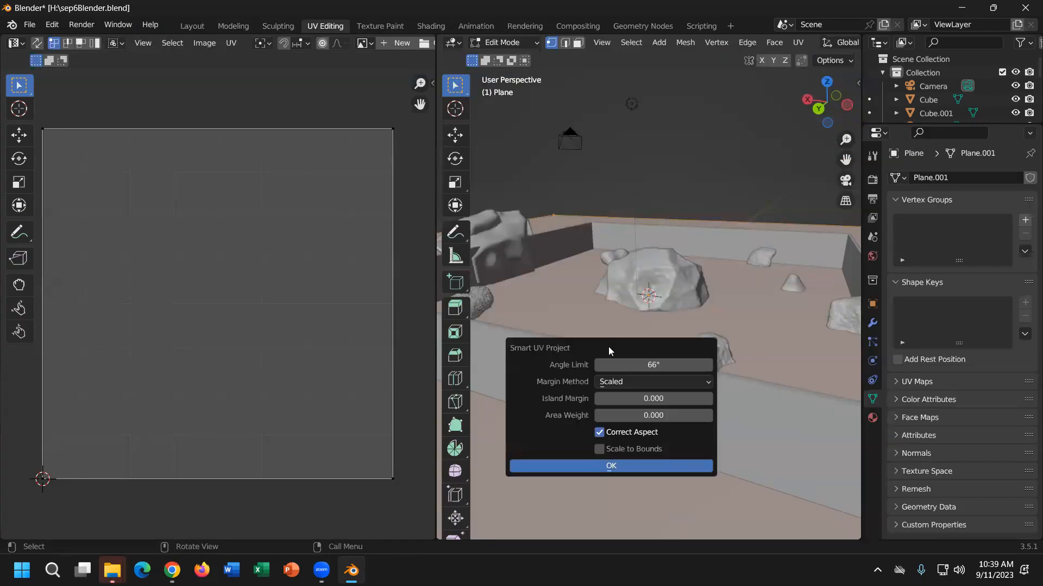
pyautogui.click(625, 466)
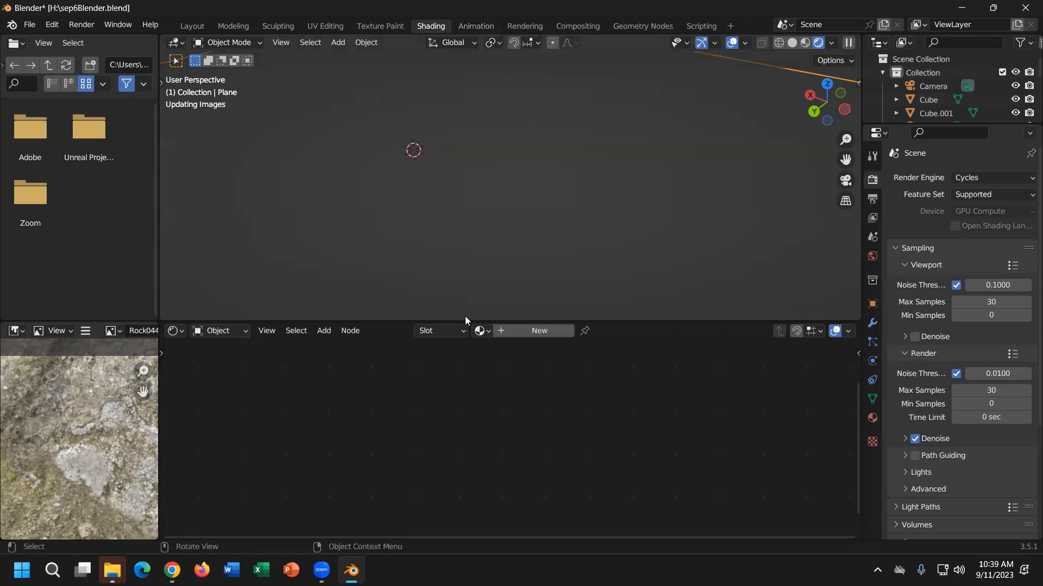
# Create a new material for the floor plane in the Shading workspace and name it "floor".
pyautogui.click(527, 331)
pyautogui.doubleClick(553, 330)
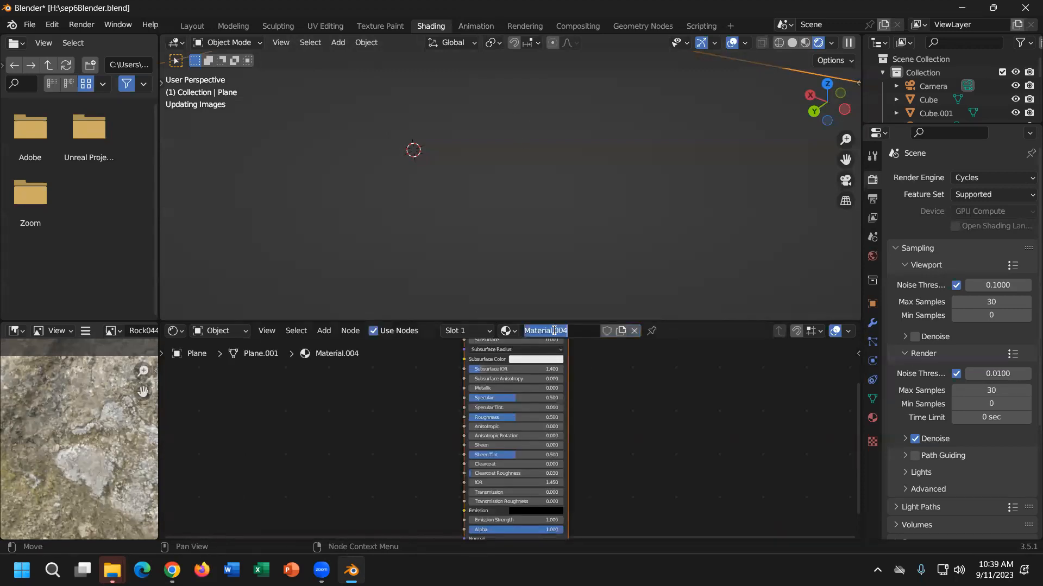
pyautogui.write('floor')
pyautogui.press('Return')
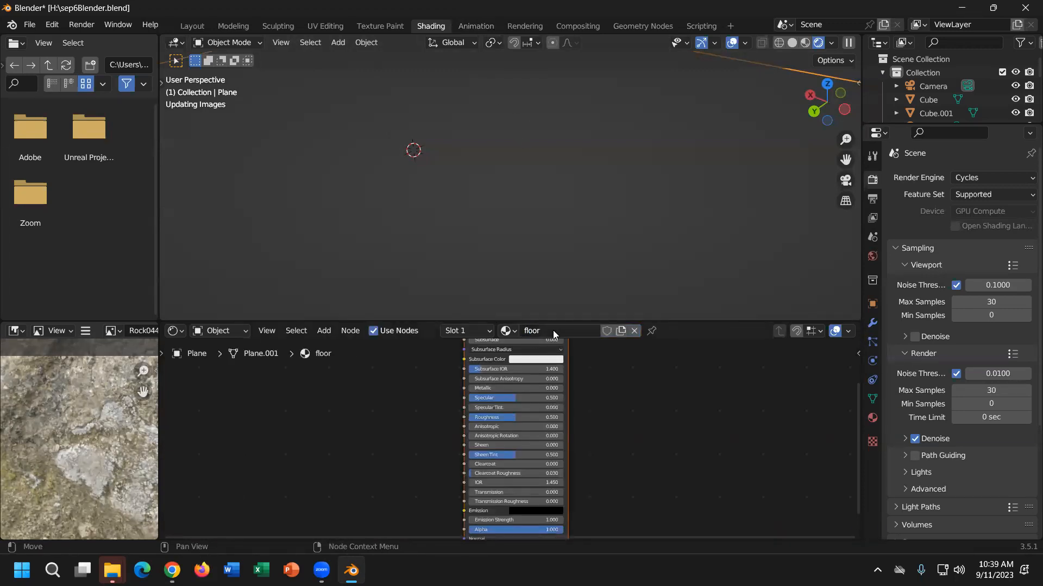
# Start Node Wrangler's Principled Texture Setup on the floor's Principled BSDF node and open the Tiles075_8K-JPG folder.
pyautogui.scroll(-2, 446, 383)
pyautogui.click(521, 349)
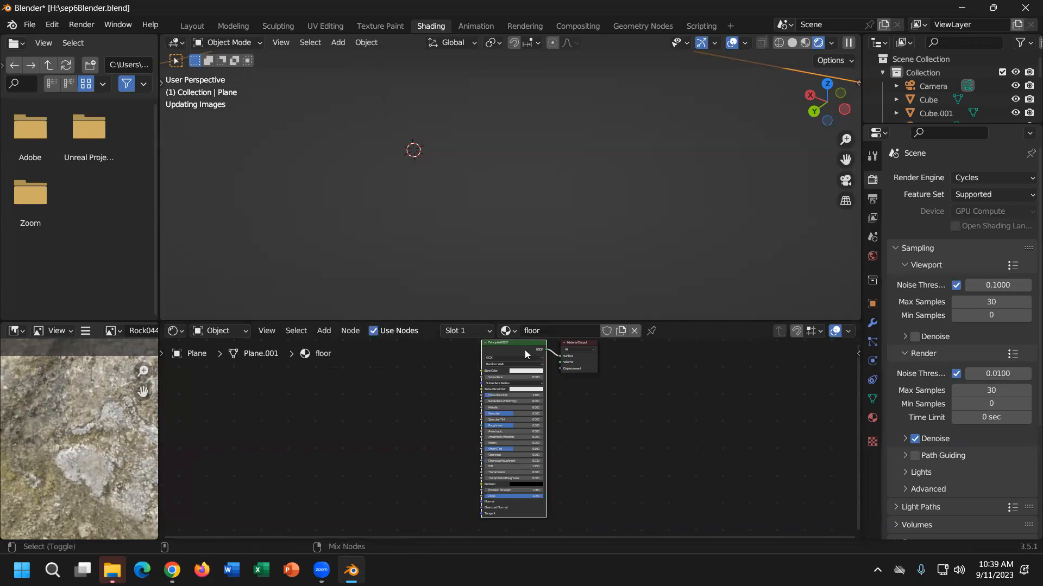
pyautogui.hotkey('ctrl', 'shift', 't')
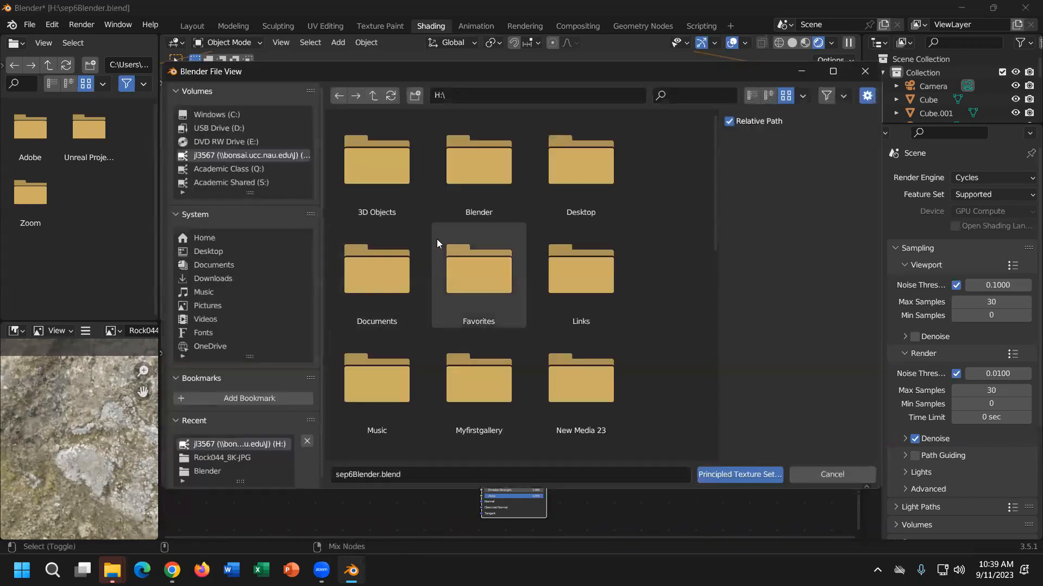
pyautogui.scroll(-2, 444, 348)
pyautogui.scroll(-2, 641, 418)
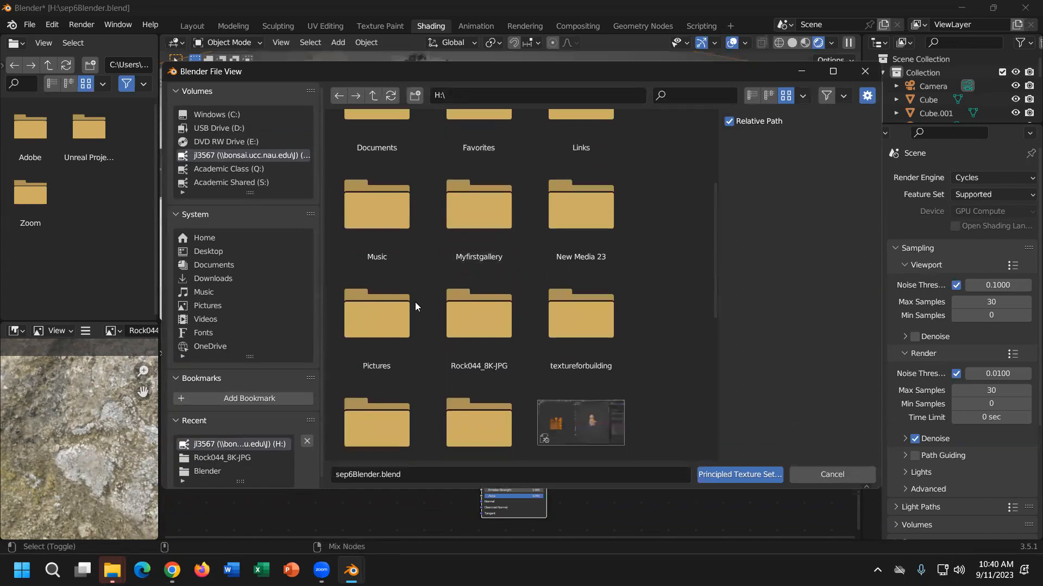
pyautogui.scroll(-3, 415, 302)
pyautogui.doubleClick(373, 294)
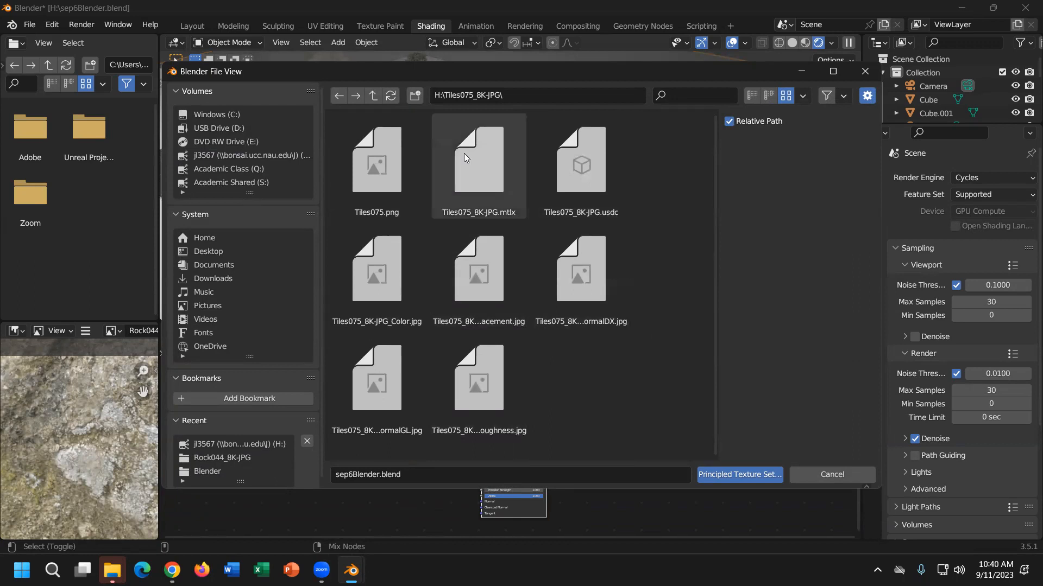
# Load the Tiles075 color, roughness and displacement maps into the floor material with Principled Texture Setup.
pyautogui.click(411, 268)
pyautogui.keyDown('ctrl'); pyautogui.click(490, 278); pyautogui.keyUp('ctrl')
pyautogui.keyDown('ctrl'); pyautogui.click(591, 287); pyautogui.keyUp('ctrl')
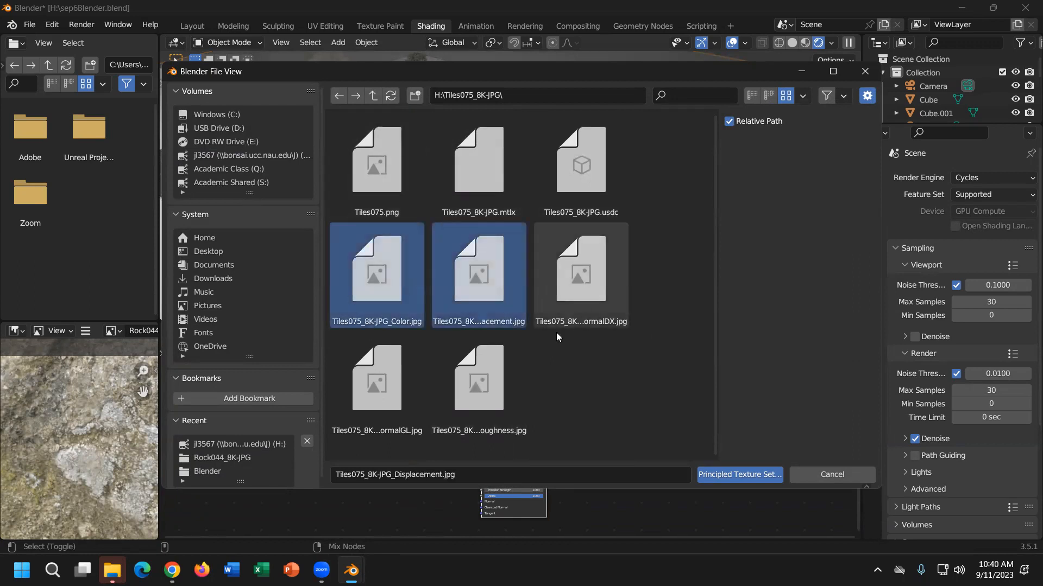
pyautogui.keyDown('shift'); pyautogui.click(482, 380); pyautogui.keyUp('shift')
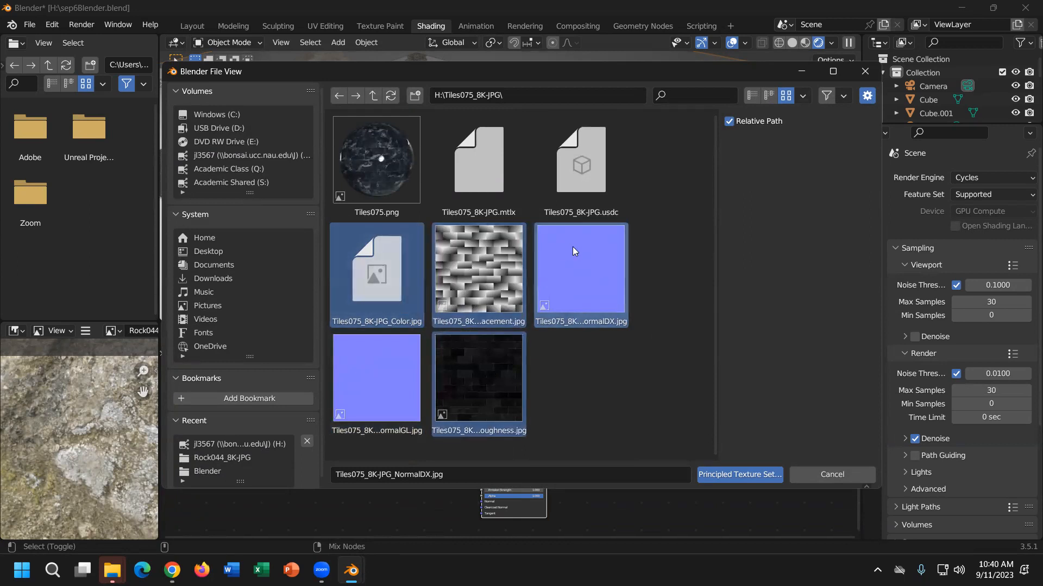
pyautogui.click(736, 476)
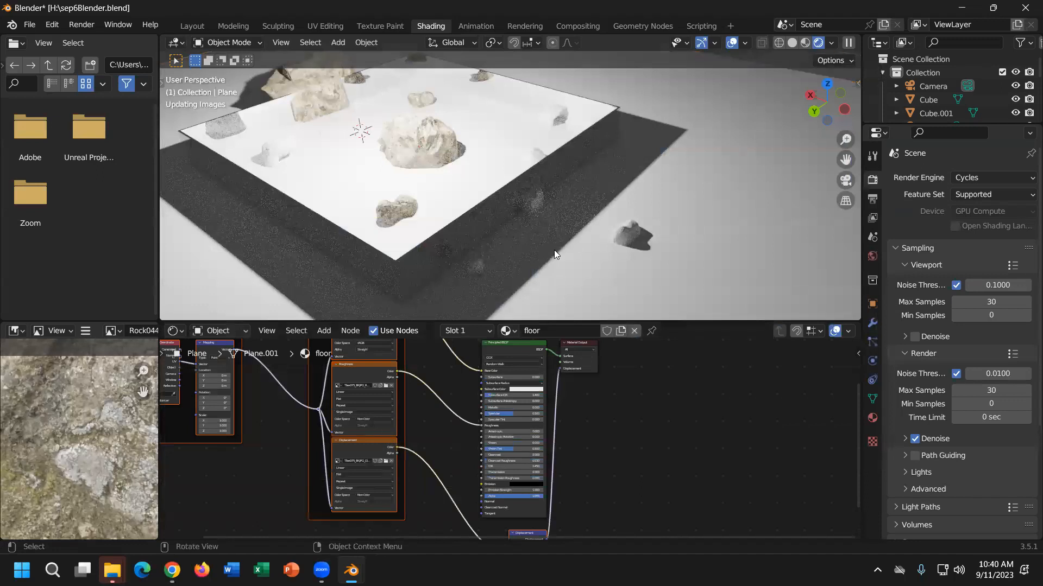
# Switch the Shading viewport to Material Preview and view the textured floor around the enclosure.
pyautogui.scroll(-5, 551, 290)
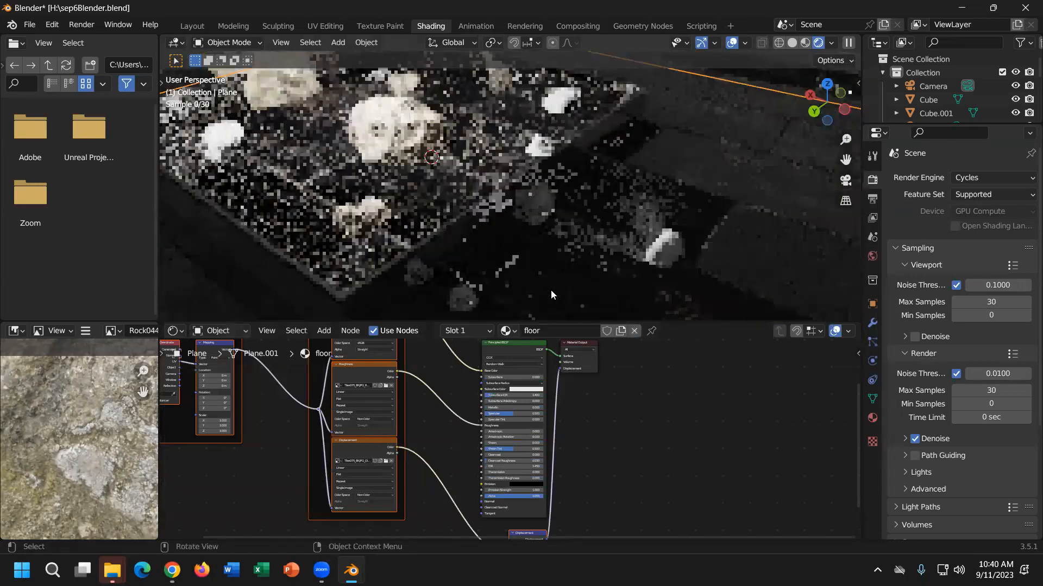
pyautogui.click(806, 42)
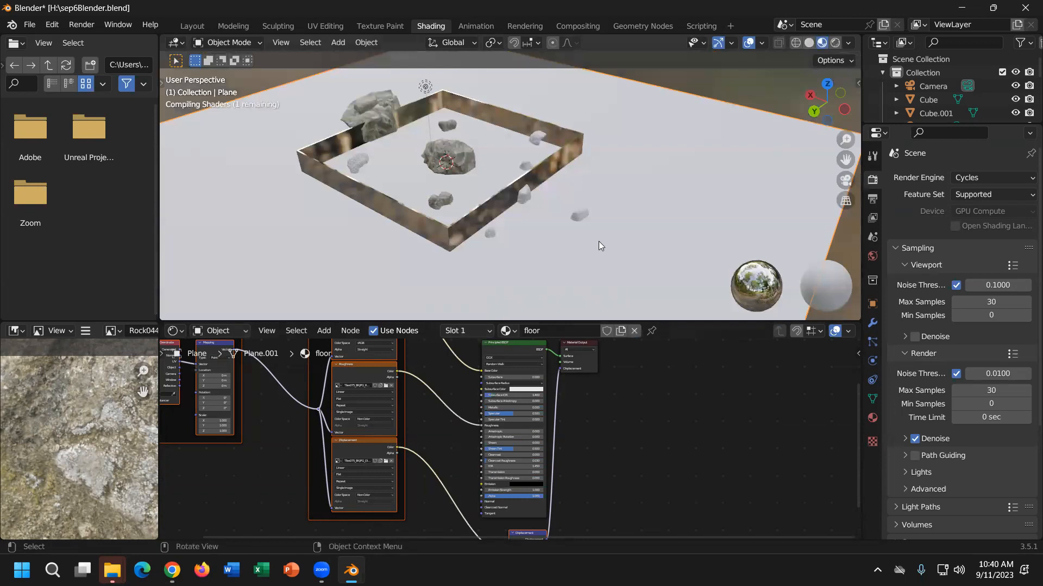
pyautogui.moveTo(581, 226); pyautogui.dragTo(551, 262, button='middle')
# Examine the floor material's texture nodes and the tiled floor's appearance from several angles.
pyautogui.moveTo(450, 401); pyautogui.dragTo(459, 430, button='middle')
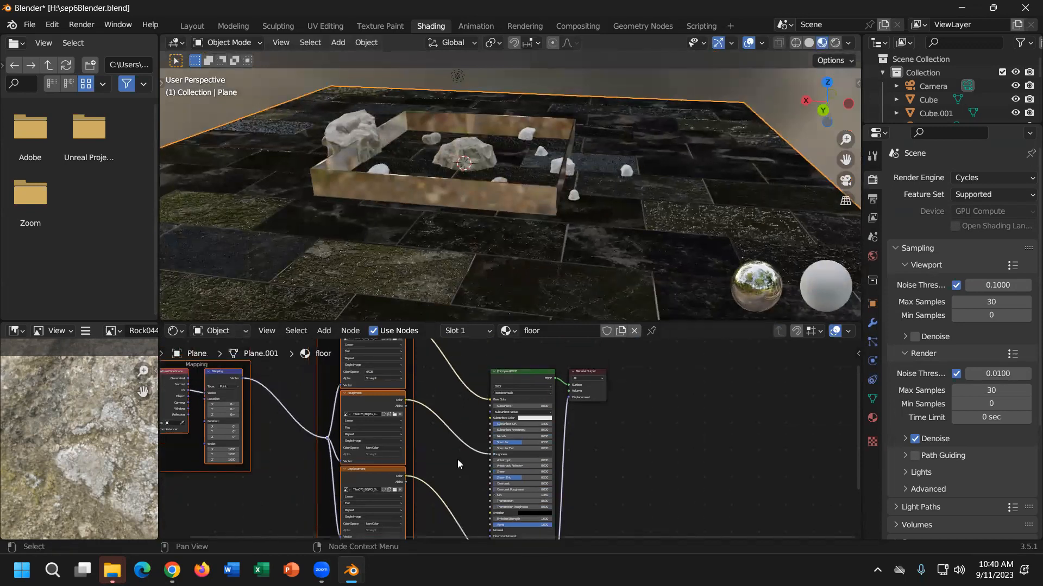
pyautogui.scroll(4, 459, 459)
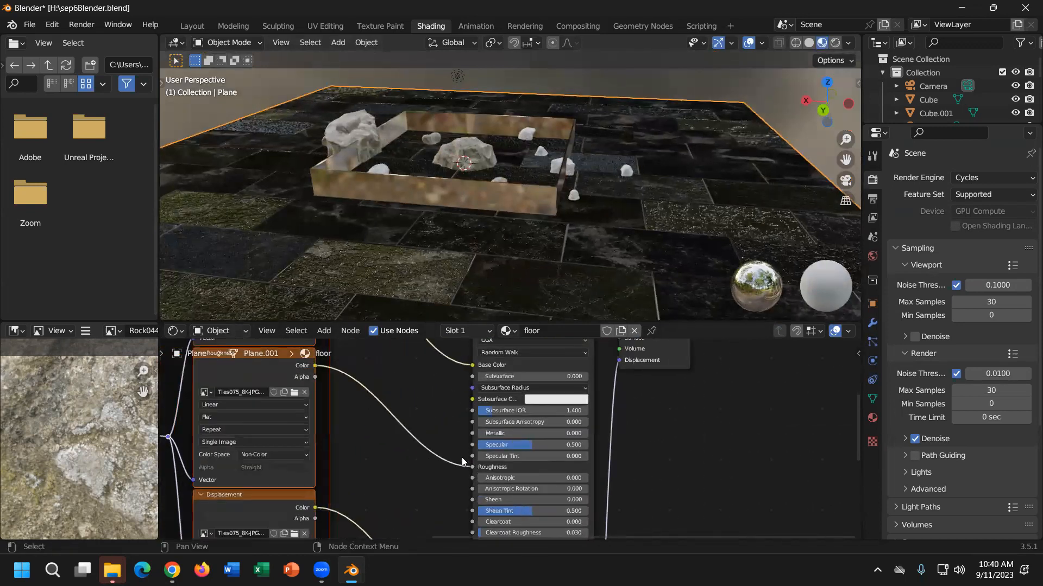
pyautogui.scroll(-3, 461, 459)
pyautogui.moveTo(457, 455); pyautogui.dragTo(422, 507, button='middle')
pyautogui.moveTo(515, 272); pyautogui.dragTo(584, 231, button='middle')
pyautogui.scroll(4, 583, 230)
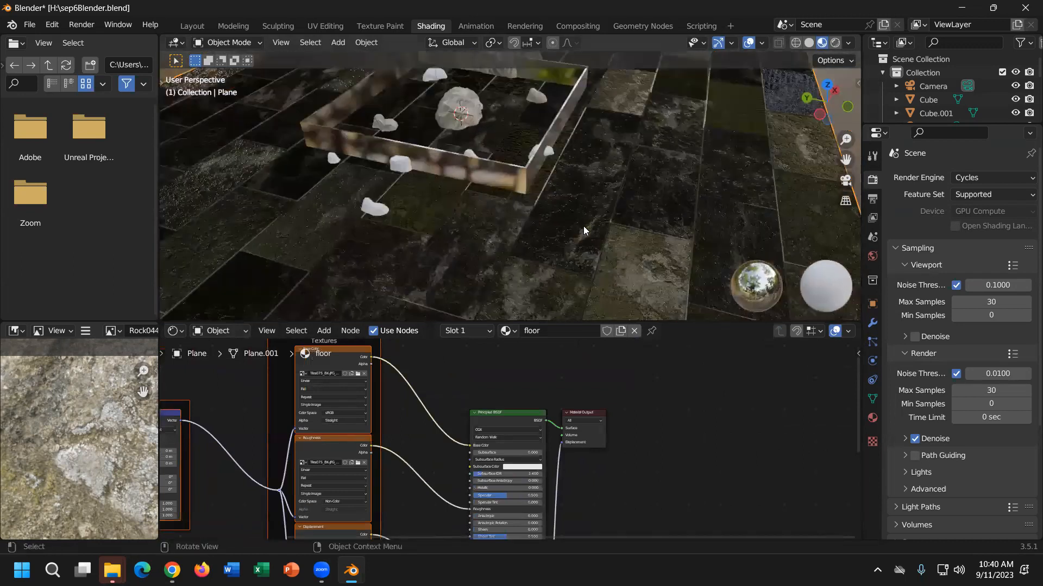
pyautogui.scroll(-3, 584, 227)
pyautogui.moveTo(584, 226); pyautogui.dragTo(561, 216, button='middle')
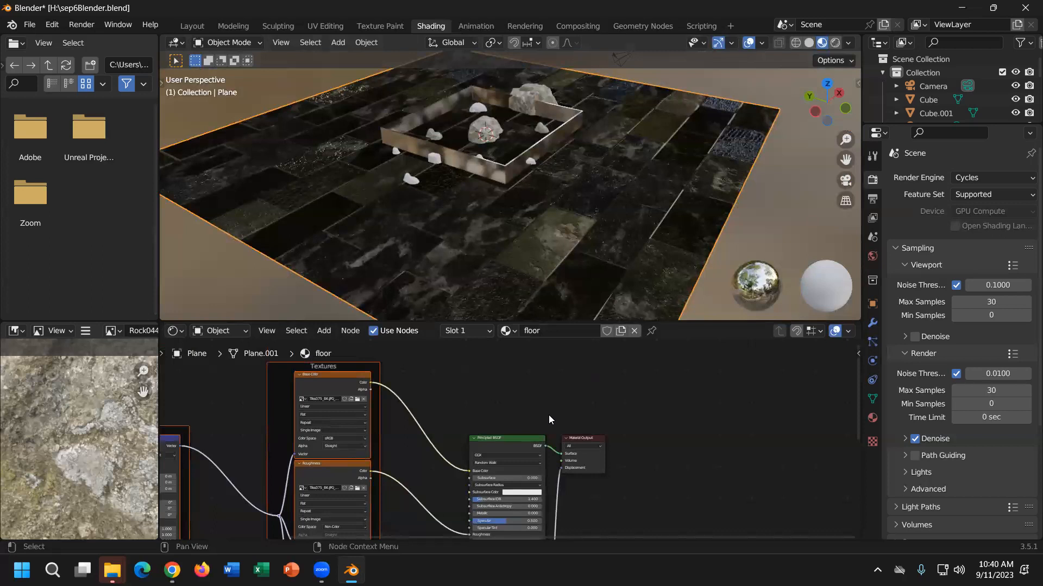
# Rearrange the floor's node graph by moving the Principled BSDF node up and the Material Output node farther from it.
pyautogui.moveTo(522, 439); pyautogui.dragTo(548, 382)
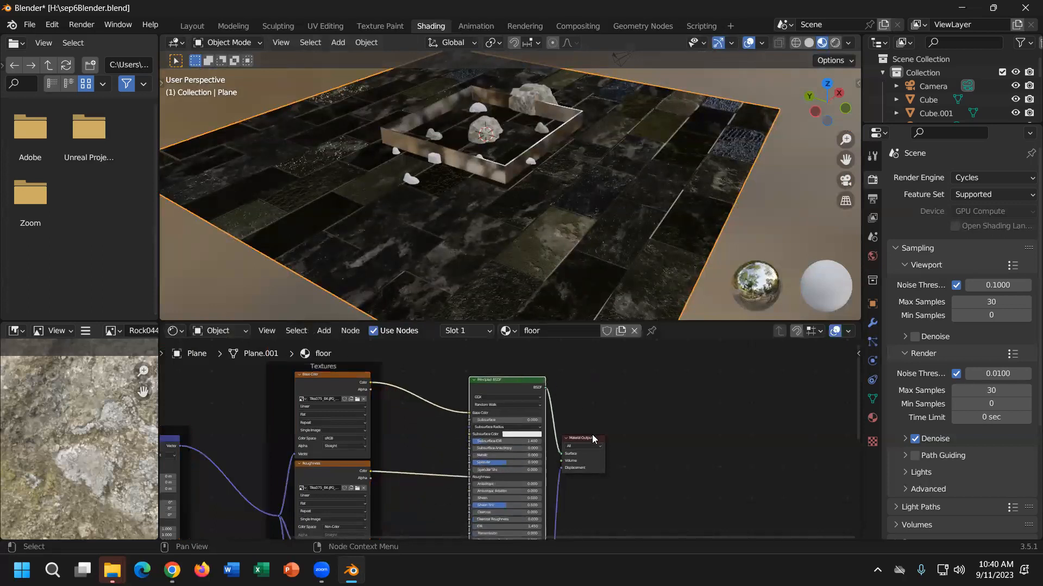
pyautogui.moveTo(592, 436); pyautogui.dragTo(638, 467)
pyautogui.moveTo(653, 205); pyautogui.dragTo(620, 220, button='middle')
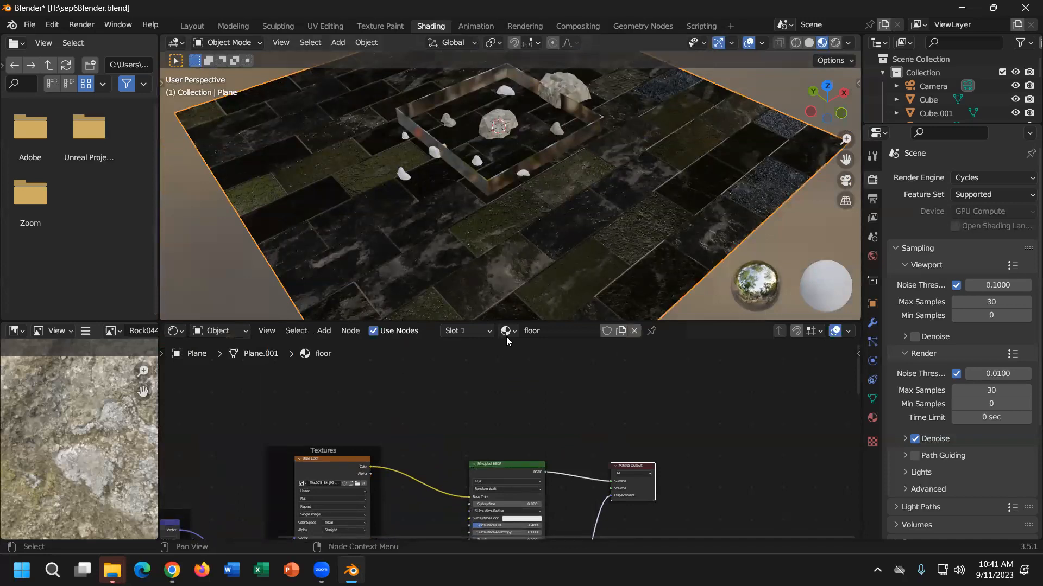
# Try an X scale of 0.1 in the floor material's Mapping node and undo it.
pyautogui.moveTo(536, 265); pyautogui.dragTo(466, 242, button='middle')
pyautogui.moveTo(570, 237); pyautogui.dragTo(707, 237, button='middle')
pyautogui.scroll(-3, 707, 237)
pyautogui.moveTo(402, 405); pyautogui.dragTo(587, 320, button='middle')
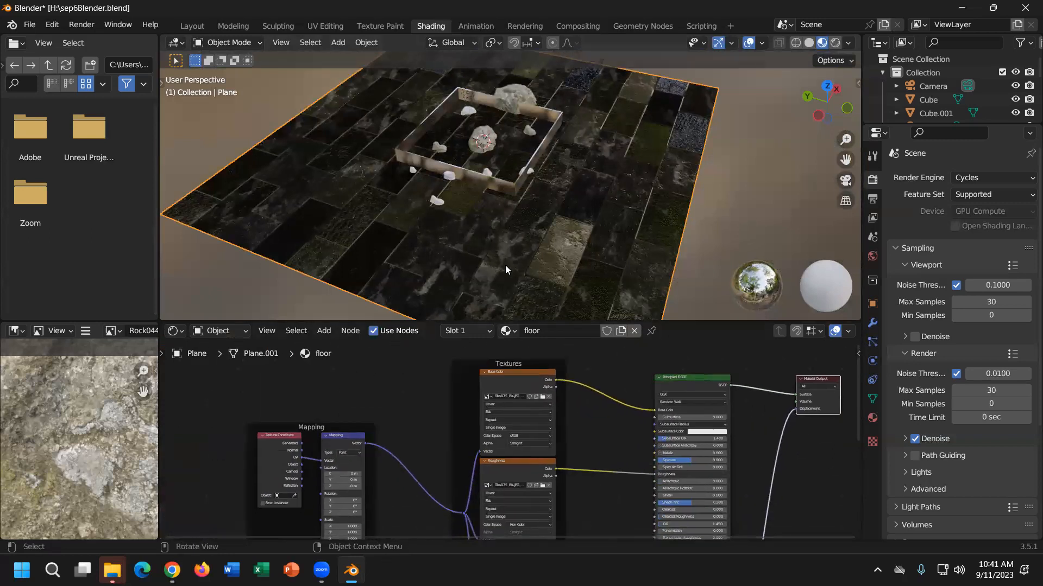
pyautogui.scroll(1, 338, 476)
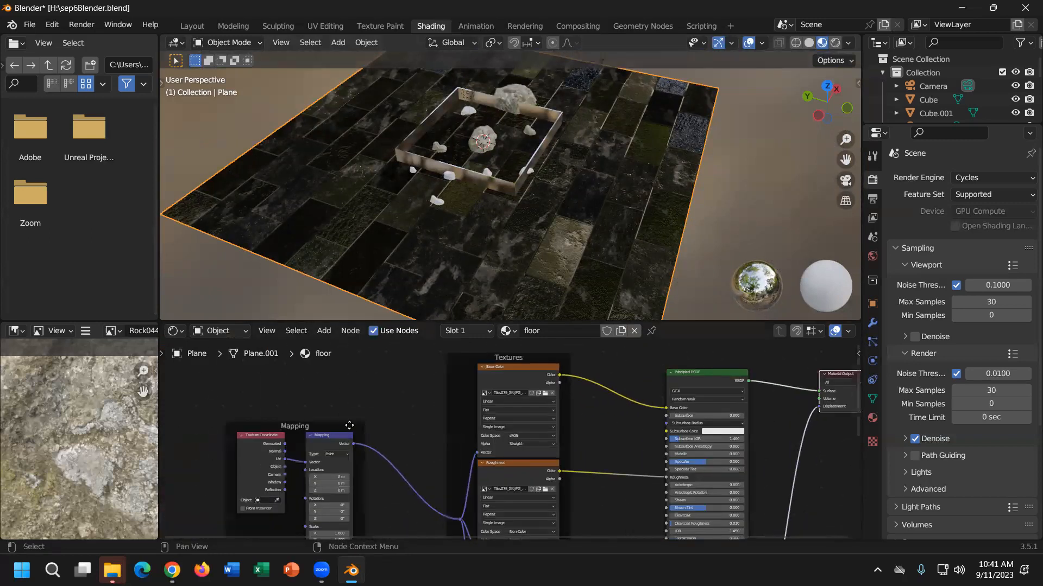
pyautogui.moveTo(344, 422); pyautogui.dragTo(361, 482, button='middle')
pyautogui.scroll(4, 362, 482)
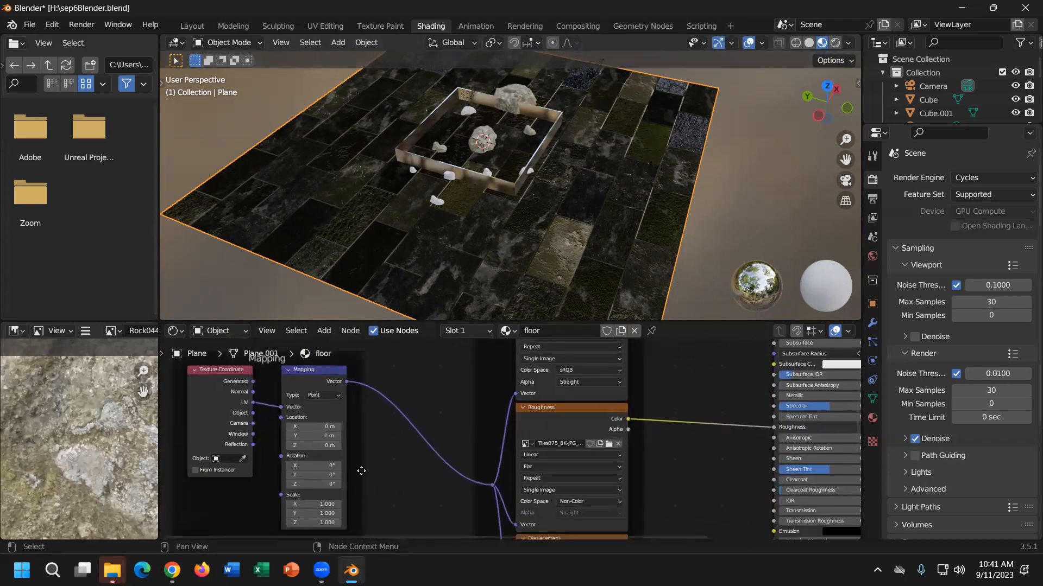
pyautogui.click(342, 468)
pyautogui.write('0.4')
pyautogui.press('Return')
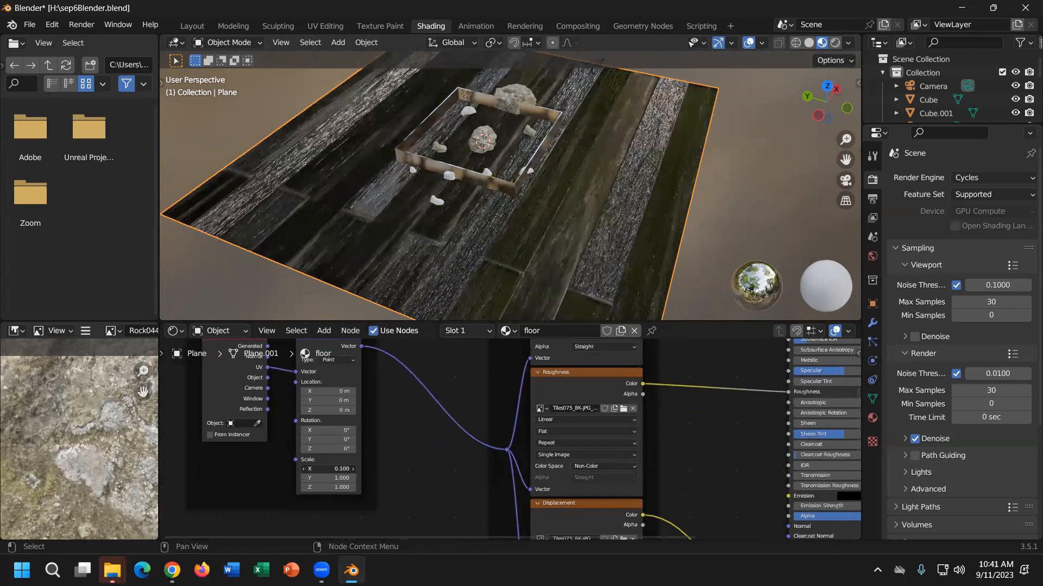
pyautogui.hotkey('ctrl', 'z')
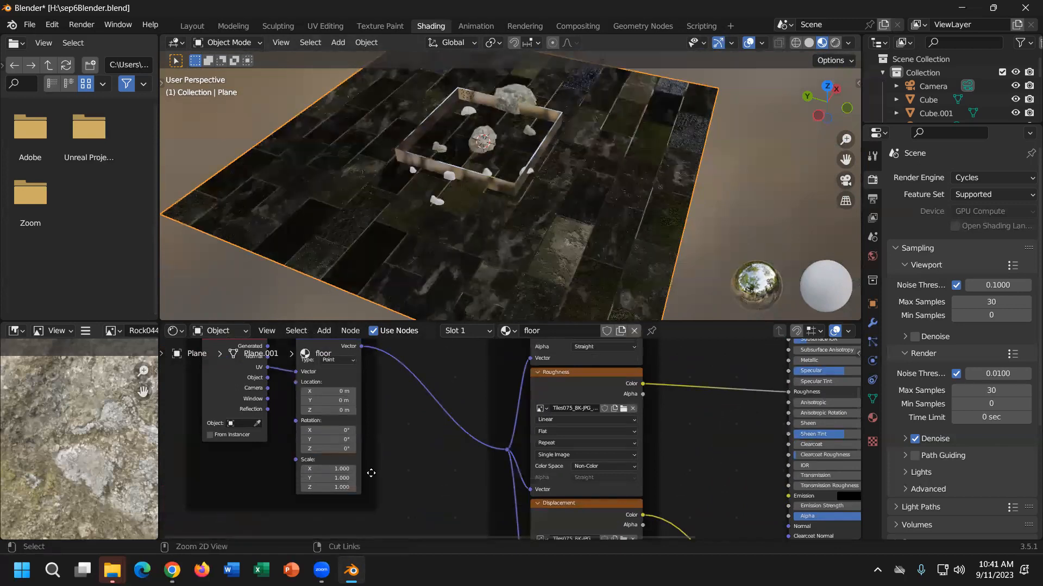
# Set the X and Y scale of the floor's Mapping node to 1.2.
pyautogui.click(339, 469)
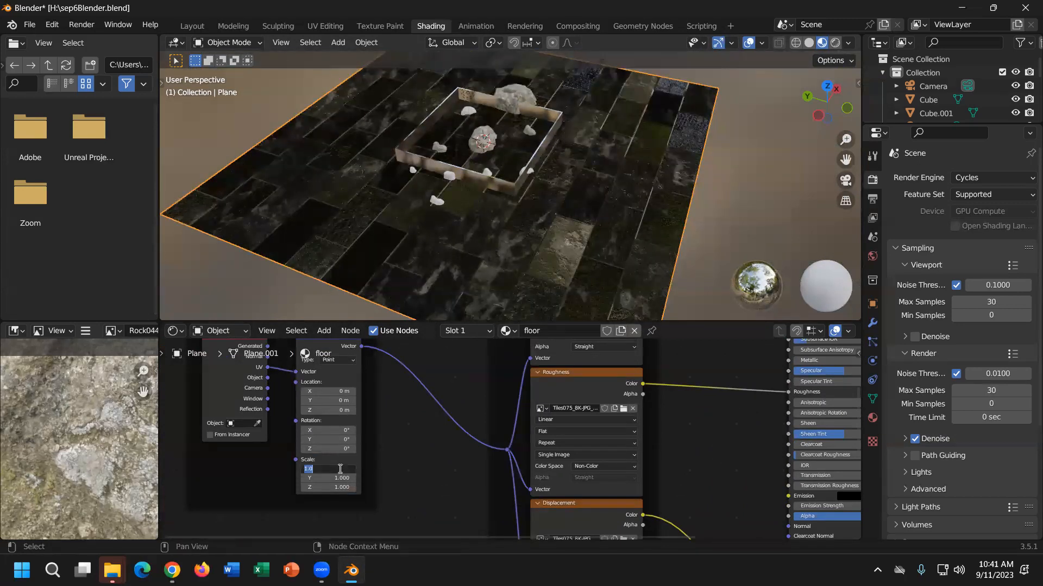
pyautogui.write('1.2')
pyautogui.press('Return')
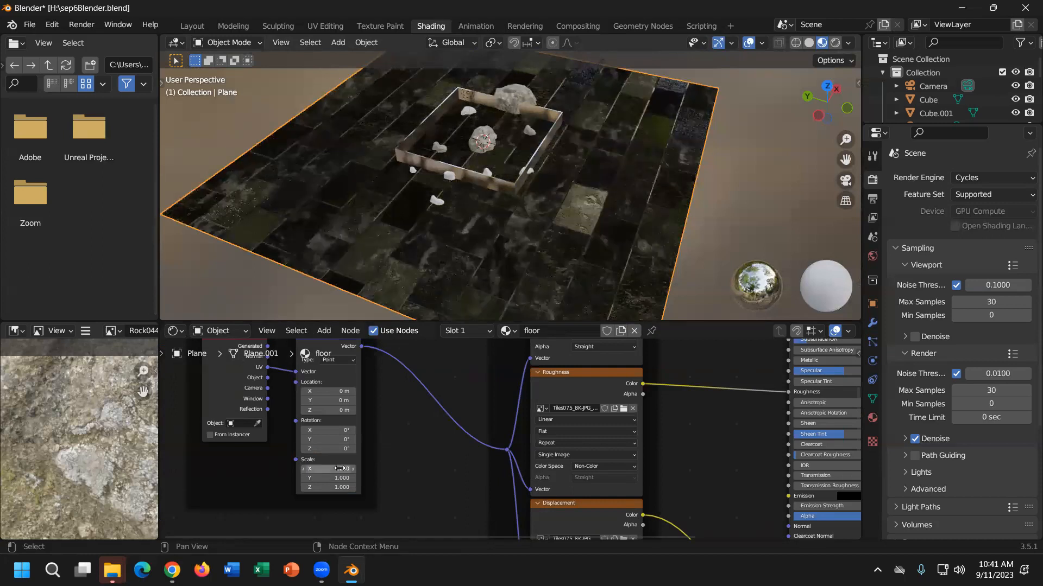
pyautogui.click(342, 479)
pyautogui.write('1')
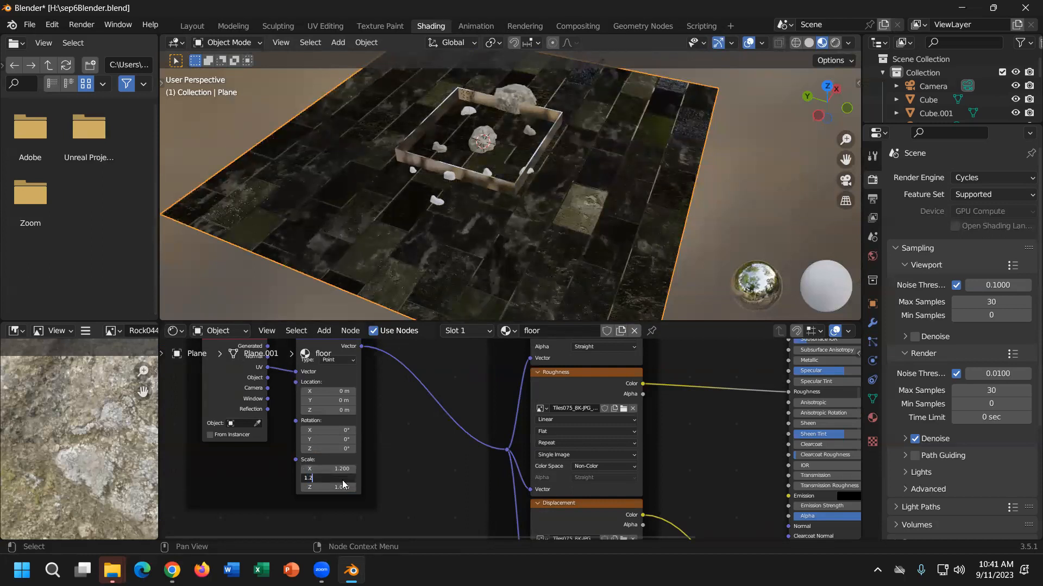
pyautogui.write('.2')
pyautogui.press('Return')
# Set the floor Mapping node's X scale to 0.8 and Y scale to 0.7.
pyautogui.click(343, 468)
pyautogui.write('0.8')
pyautogui.press('Return')
pyautogui.click(342, 477)
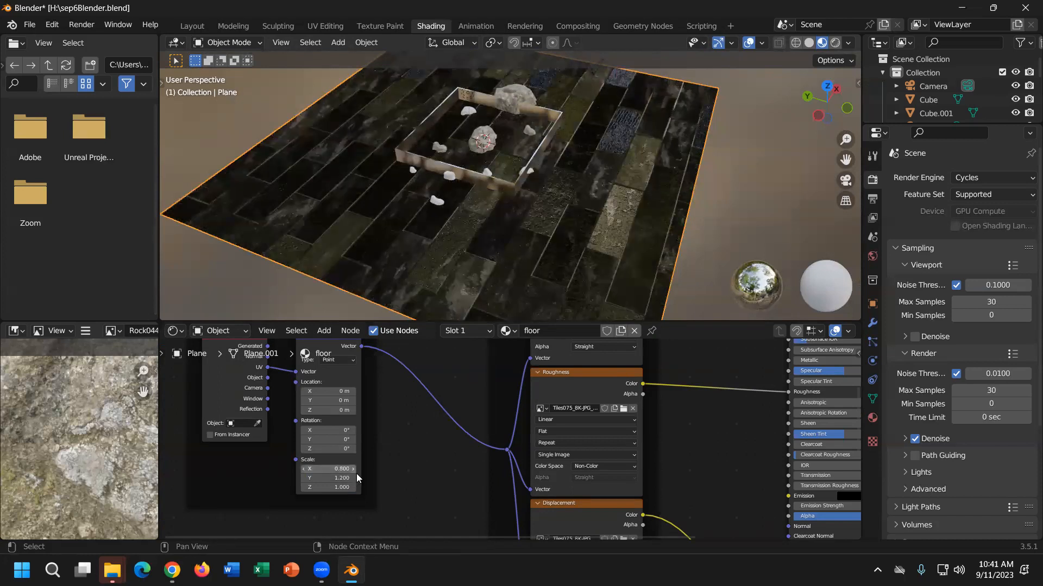
pyautogui.write('0.7')
pyautogui.press('Return')
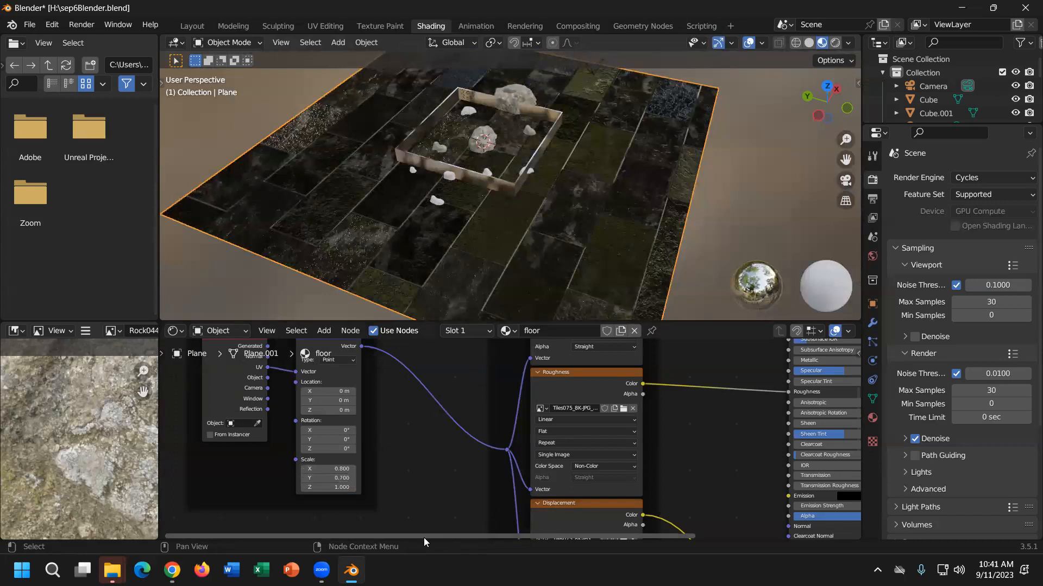
# Check the Rocks and Mirror Square II reference image in Chrome and return to Blender.
pyautogui.click(173, 570)
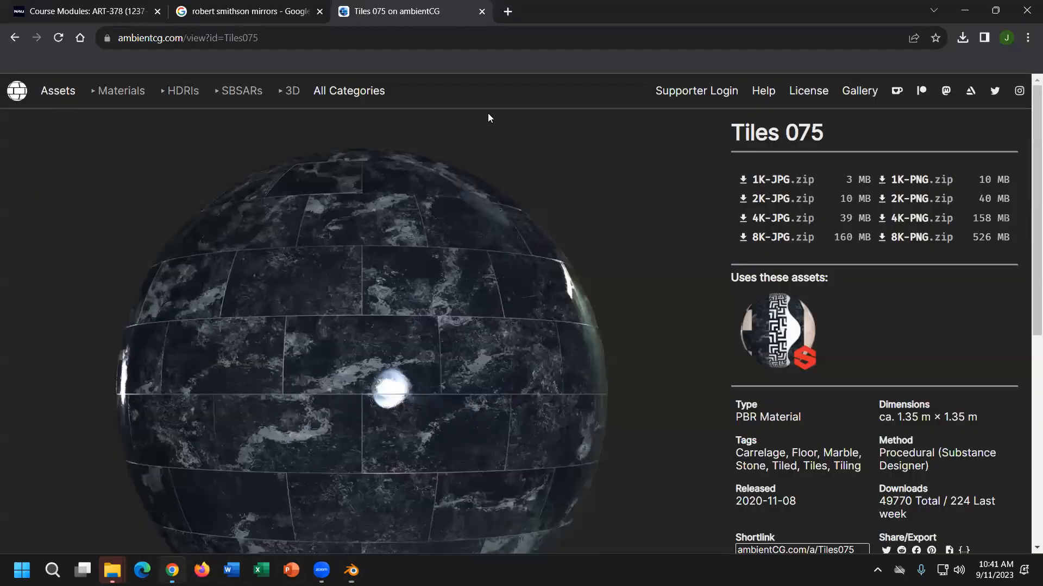
pyautogui.click(206, 9)
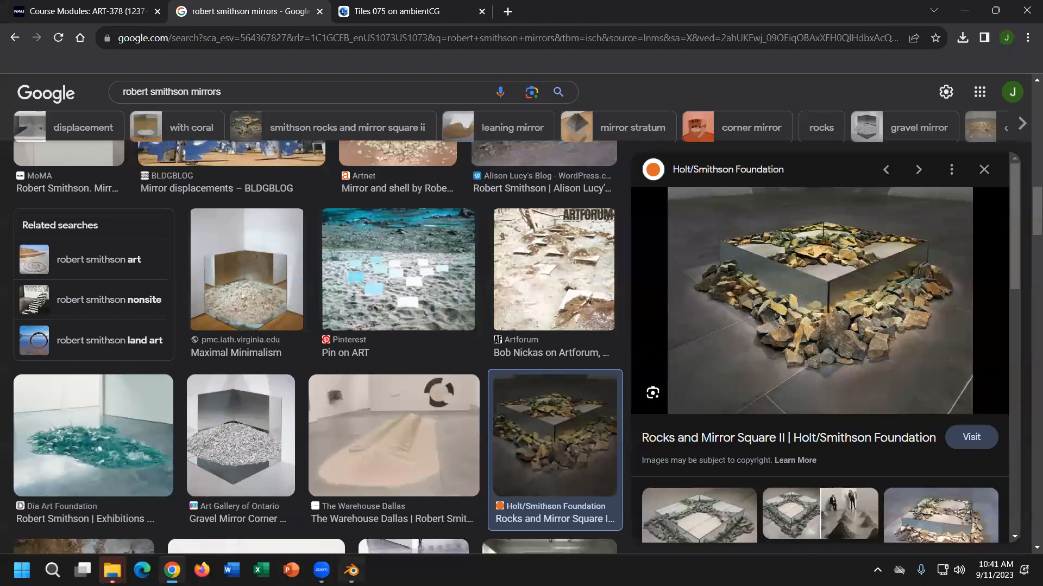
pyautogui.click(352, 570)
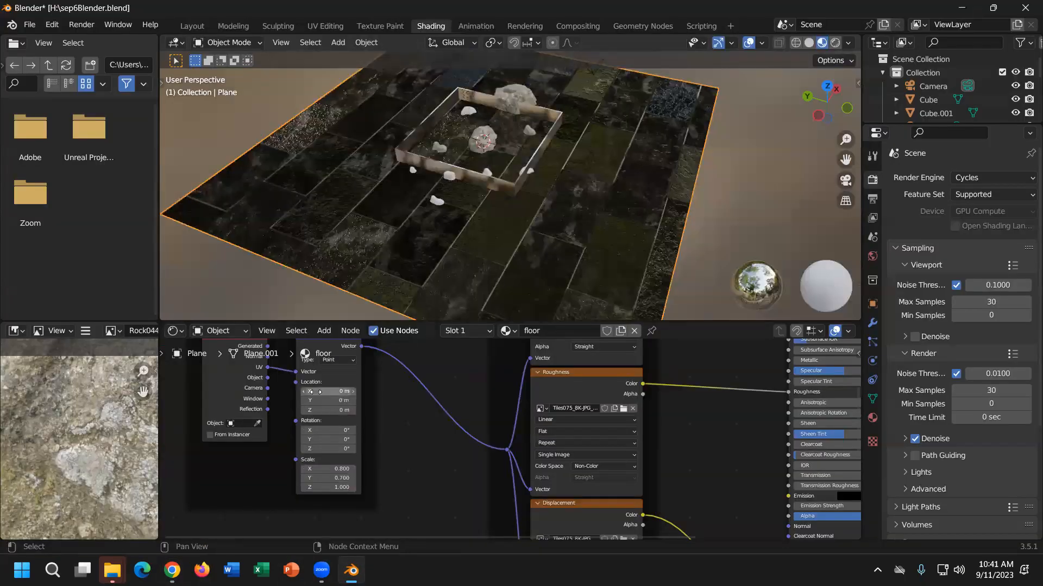
# Set the floor Mapping node's X scale to 0.6.
pyautogui.click(337, 468)
pyautogui.write('0')
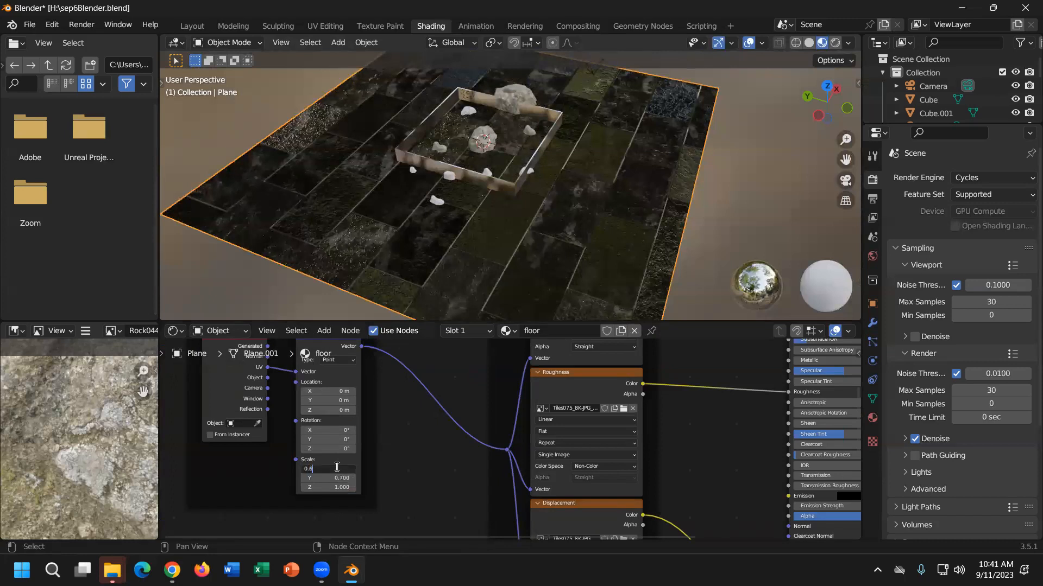
pyautogui.write('.6')
pyautogui.press('Return')
# Examine the rescaled floor tiles and their surface relief around the mirror enclosure up close and from a distance.
pyautogui.scroll(5, 485, 211)
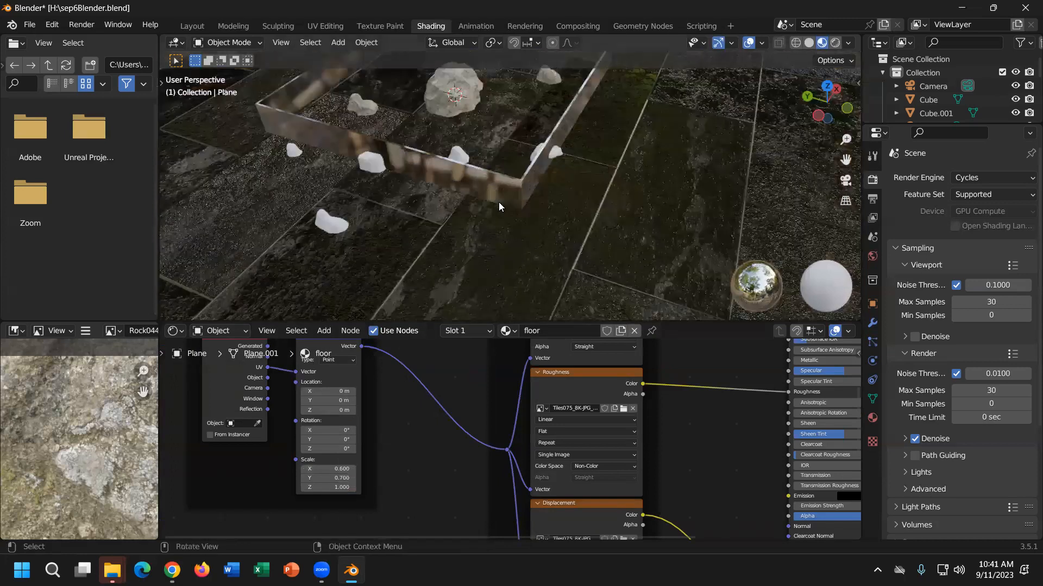
pyautogui.scroll(4, 478, 187)
pyautogui.keyDown('shift'); pyautogui.moveTo(508, 186); pyautogui.dragTo(522, 244, button='middle'); pyautogui.keyUp('shift')
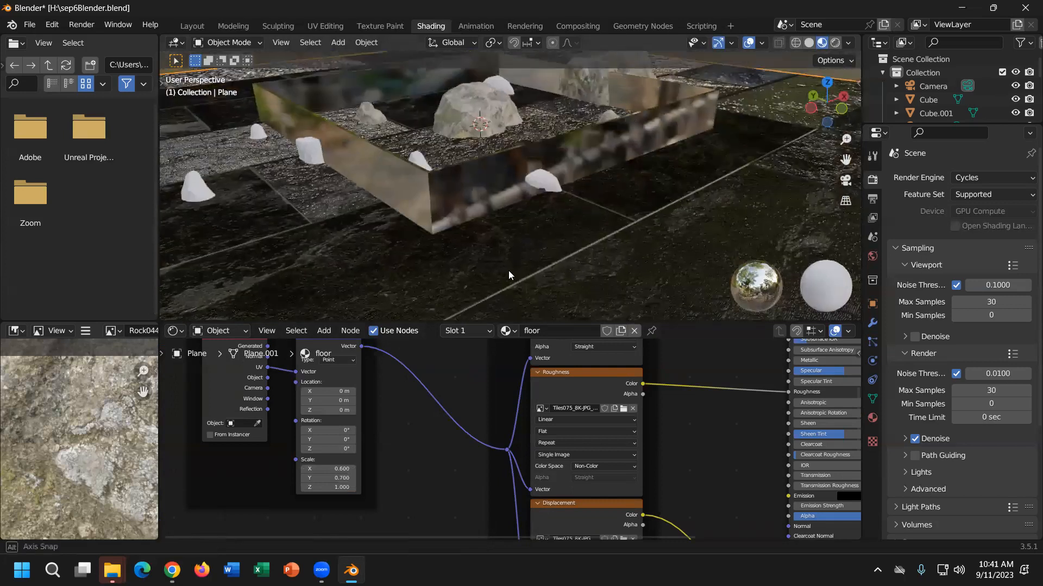
pyautogui.scroll(-3, 647, 411)
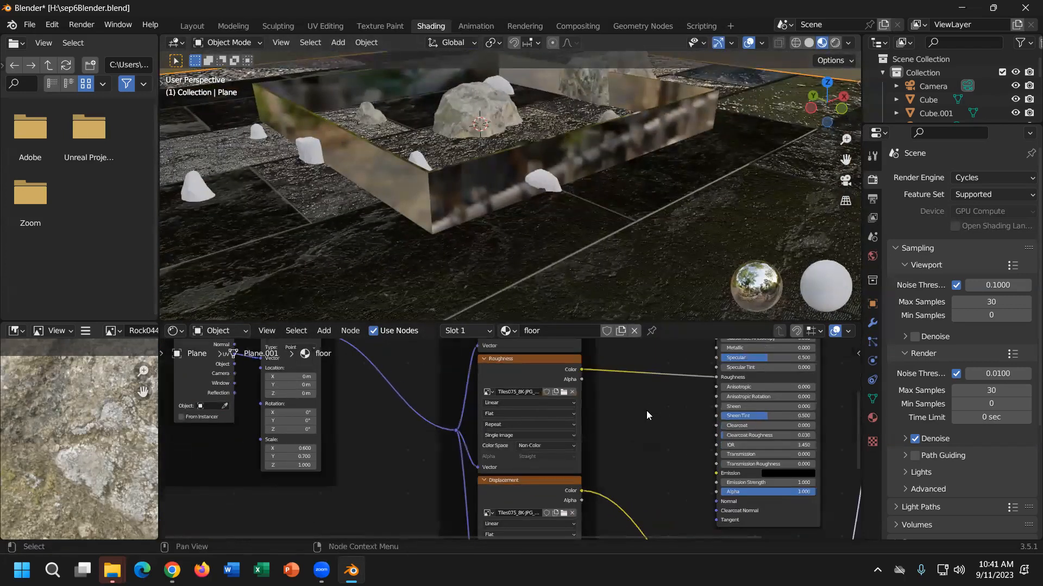
pyautogui.scroll(4, 461, 273)
pyautogui.moveTo(479, 276); pyautogui.dragTo(563, 258, button='middle')
pyautogui.scroll(2, 563, 259)
pyautogui.scroll(-5, 562, 257)
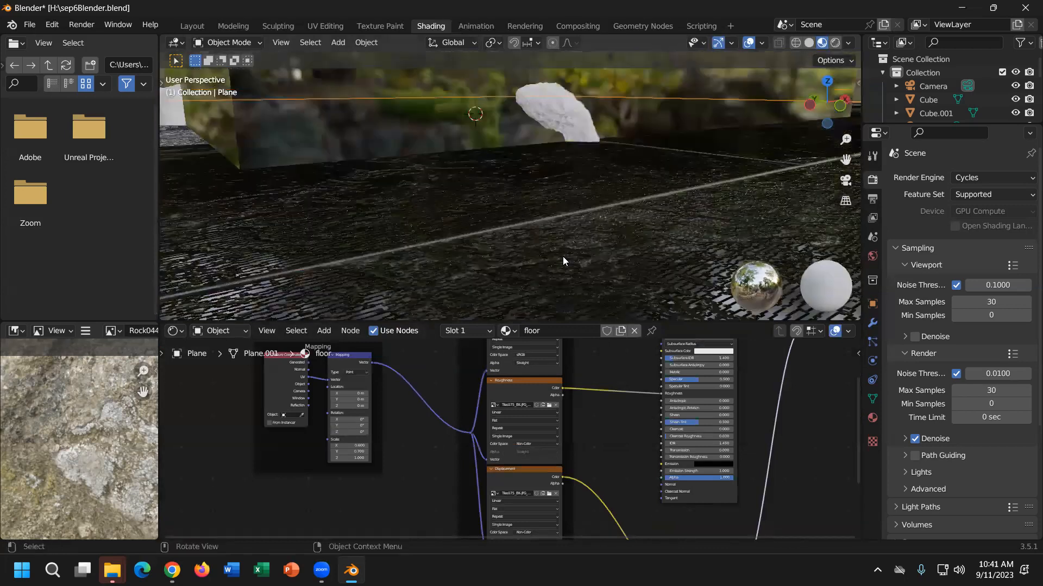
pyautogui.scroll(-5, 562, 257)
pyautogui.scroll(-5, 562, 256)
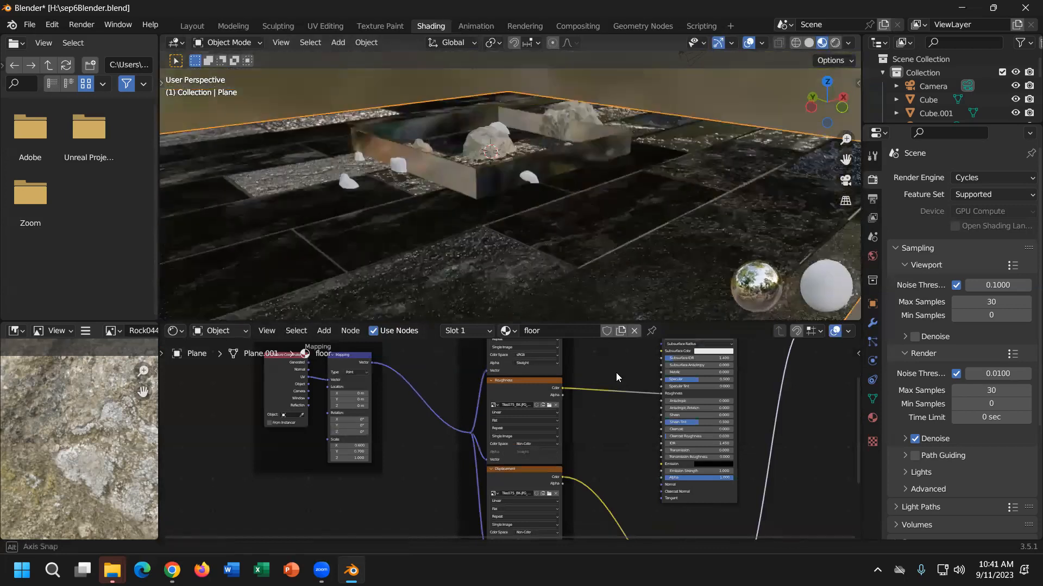
# Disconnect the Displacement node from the Material Output in the floor's node graph.
pyautogui.moveTo(615, 432); pyautogui.dragTo(555, 365, button='middle')
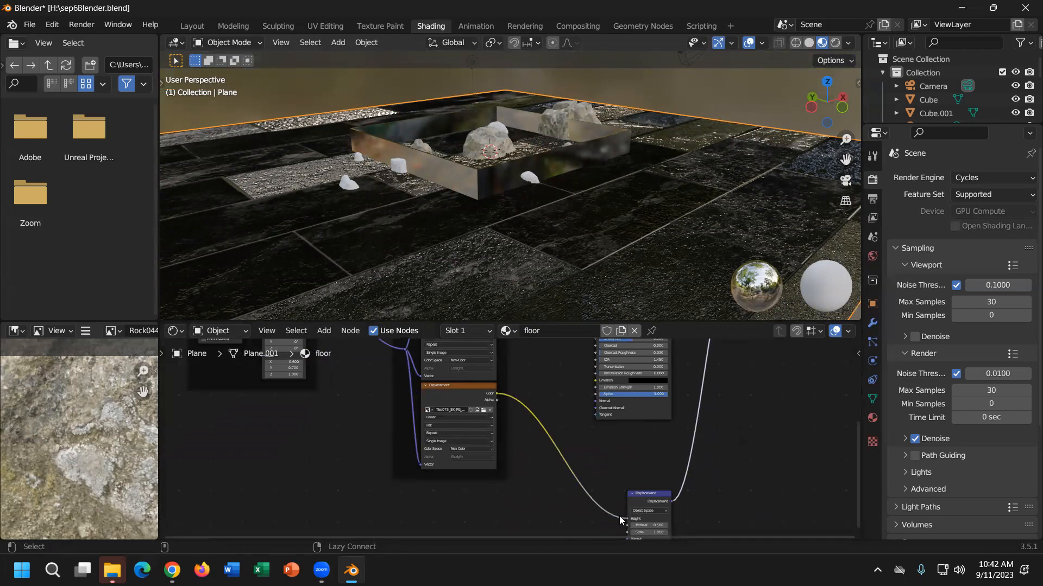
pyautogui.keyDown('alt'); pyautogui.moveTo(619, 516); pyautogui.dragTo(581, 511); pyautogui.keyUp('alt')
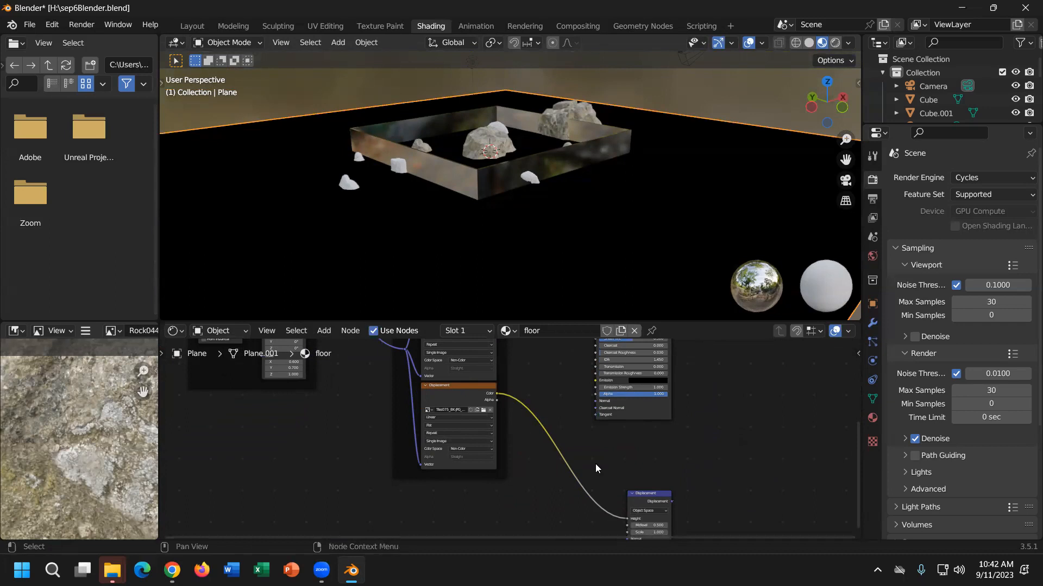
pyautogui.moveTo(668, 462); pyautogui.dragTo(665, 464, button='middle')
pyautogui.scroll(-4, 634, 481)
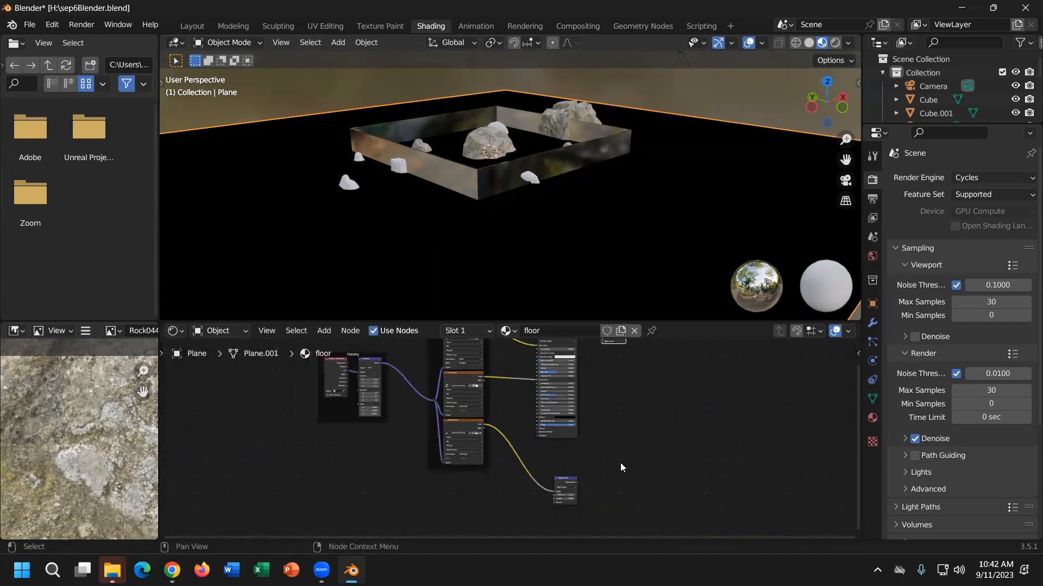
pyautogui.scroll(4, 493, 281)
pyautogui.scroll(-4, 503, 282)
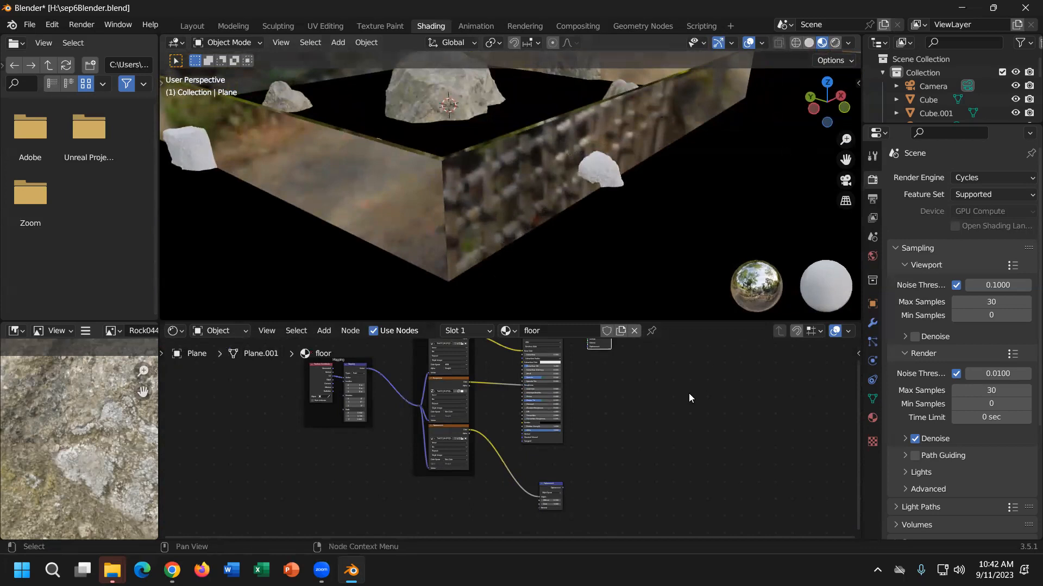
# Switch the Shading viewport from Material Preview to Rendered shading, framed on the mirror enclosure.
pyautogui.scroll(2, 599, 445)
pyautogui.scroll(1, 598, 445)
pyautogui.moveTo(613, 210)
pyautogui.mouseDown(button='middle')
pyautogui.moveTo(561, 235)
pyautogui.moveTo(584, 214)
pyautogui.mouseUp(button='middle')
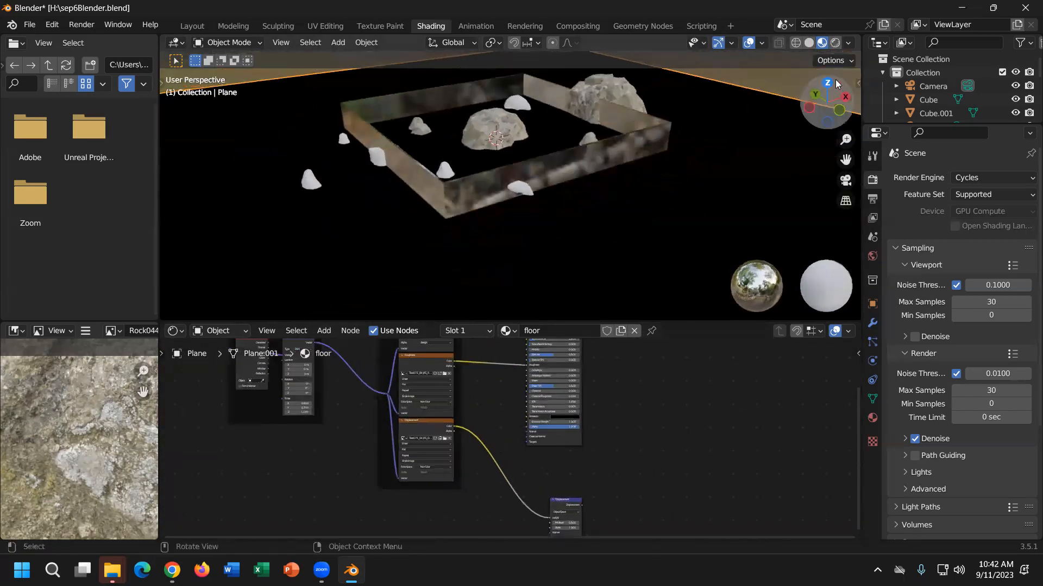
pyautogui.click(834, 44)
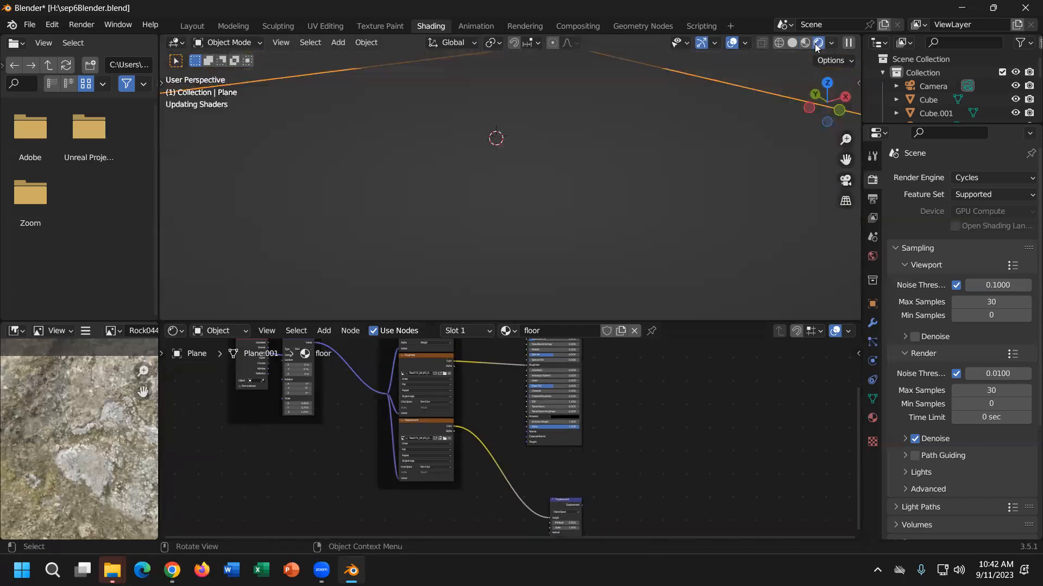